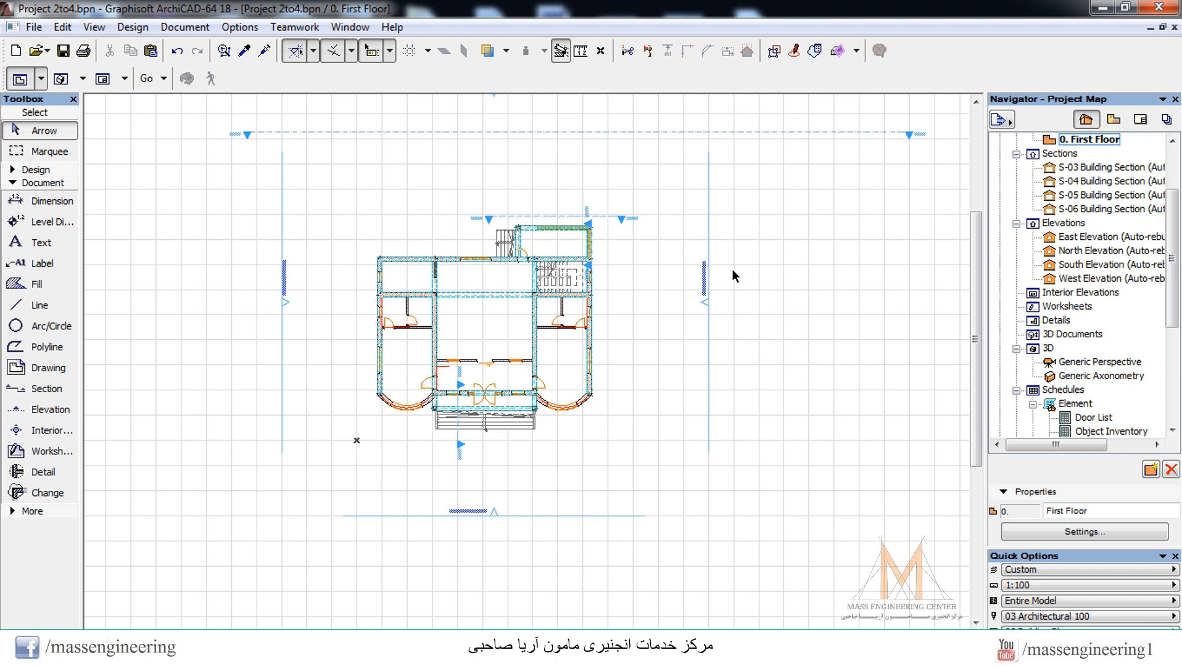
Select the whole first-floor plan, leaving out the four surrounding elevation markers
scroll(734, 275, up, 2)
click(1172, 142)
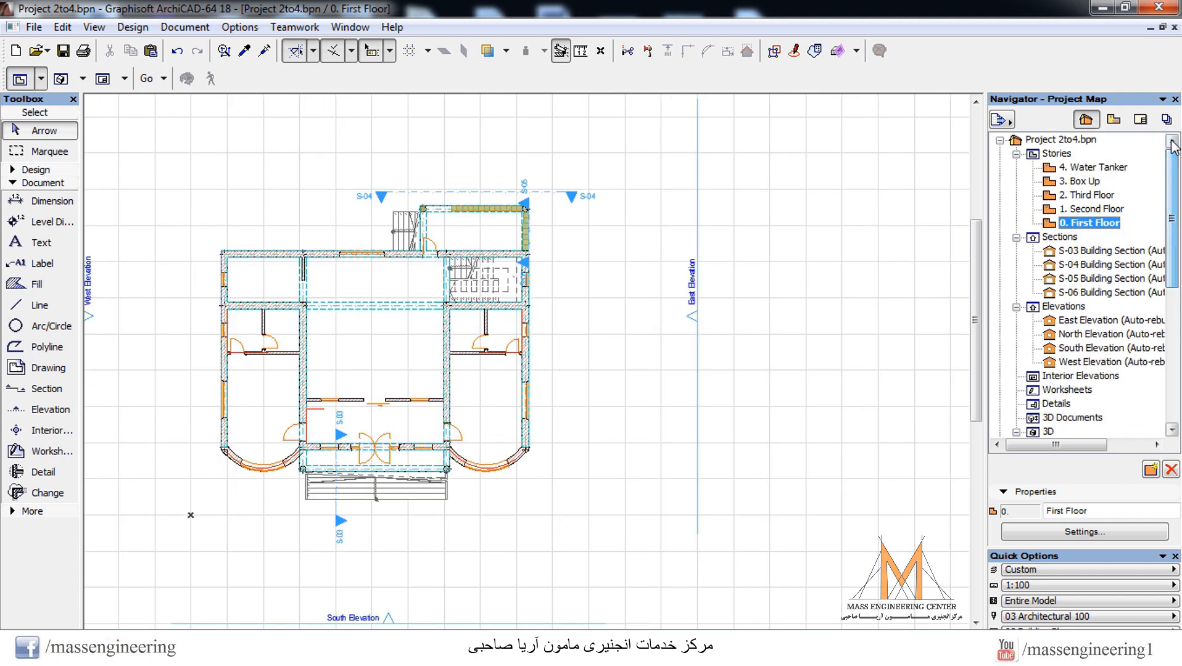
scroll(715, 244, down, 1)
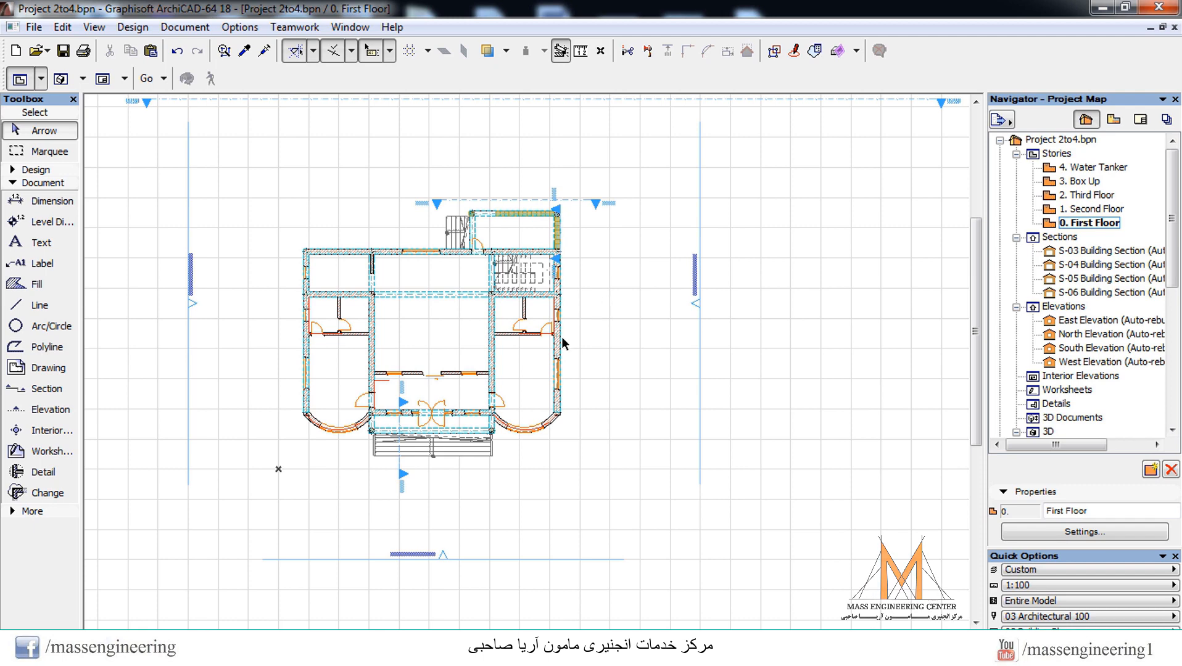
drag(246, 154, 668, 491)
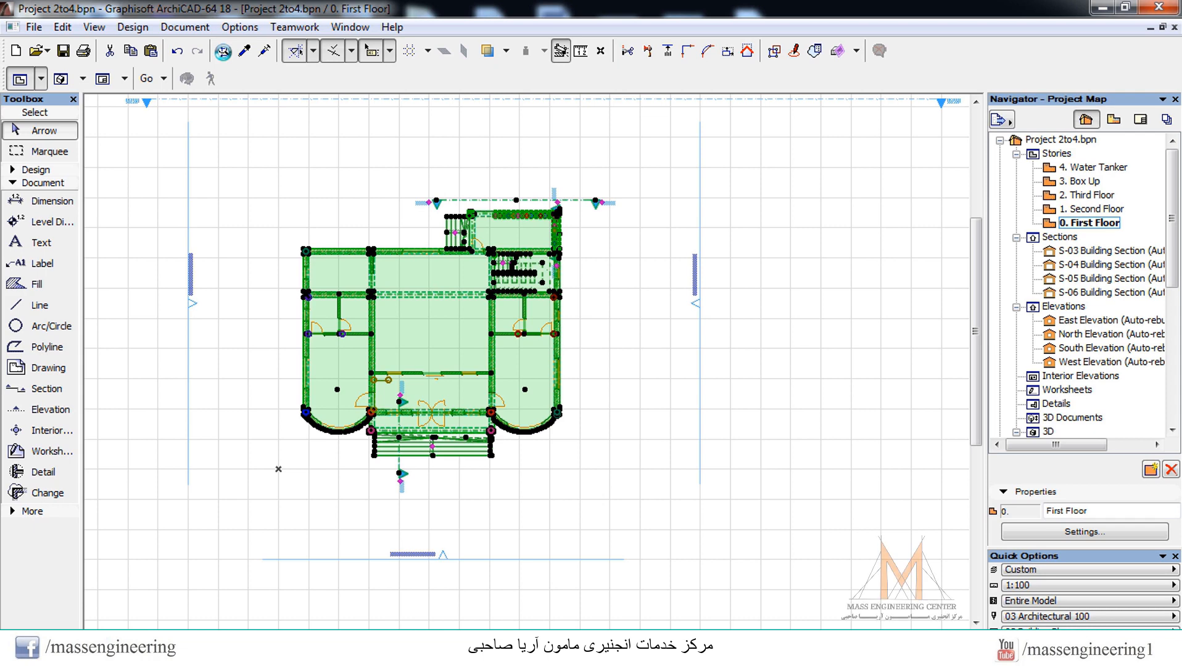
Select elements of all types with Find & Select, clear the selection and close the dialog
click(223, 50)
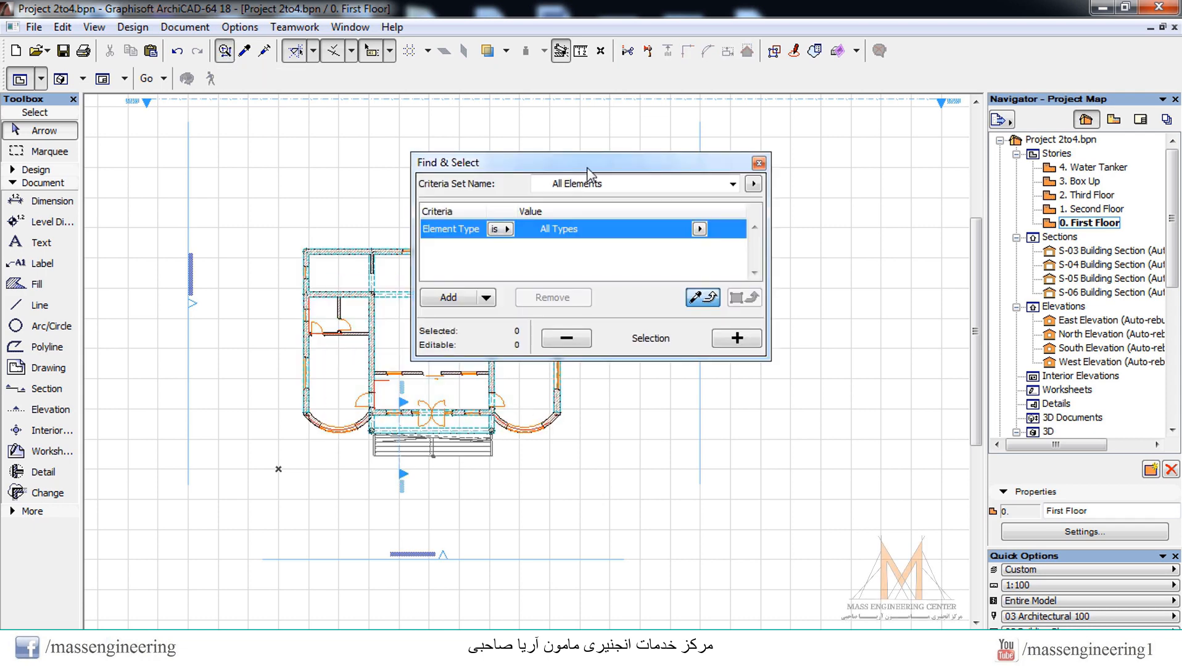
click(700, 229)
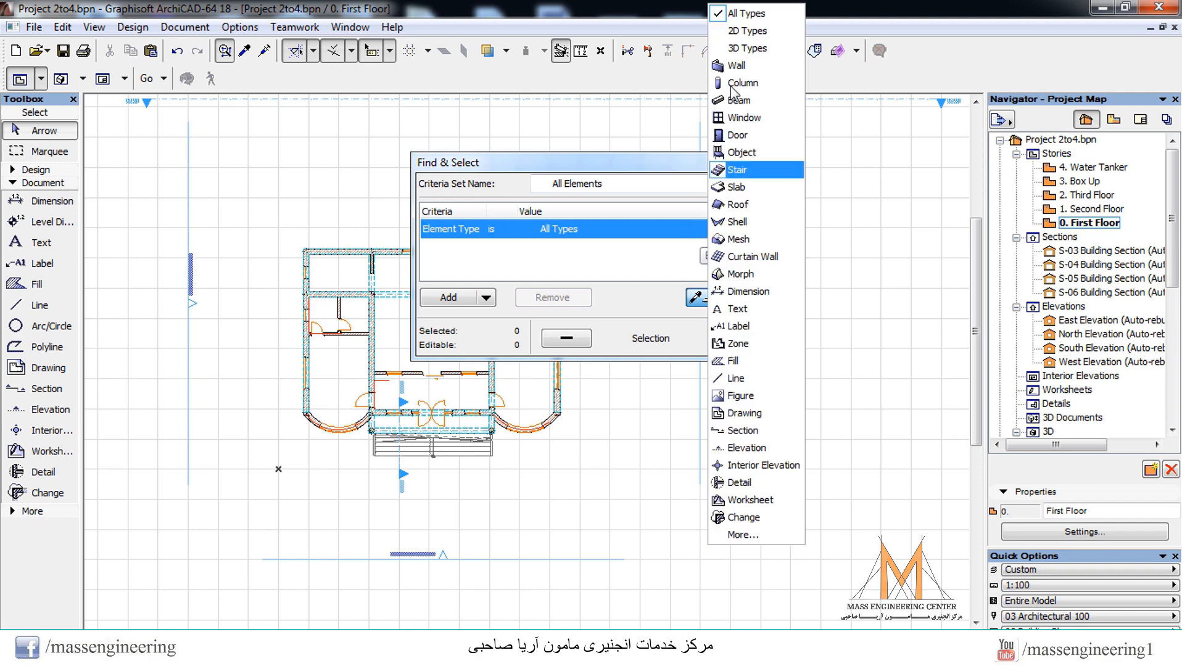
click(737, 12)
click(737, 339)
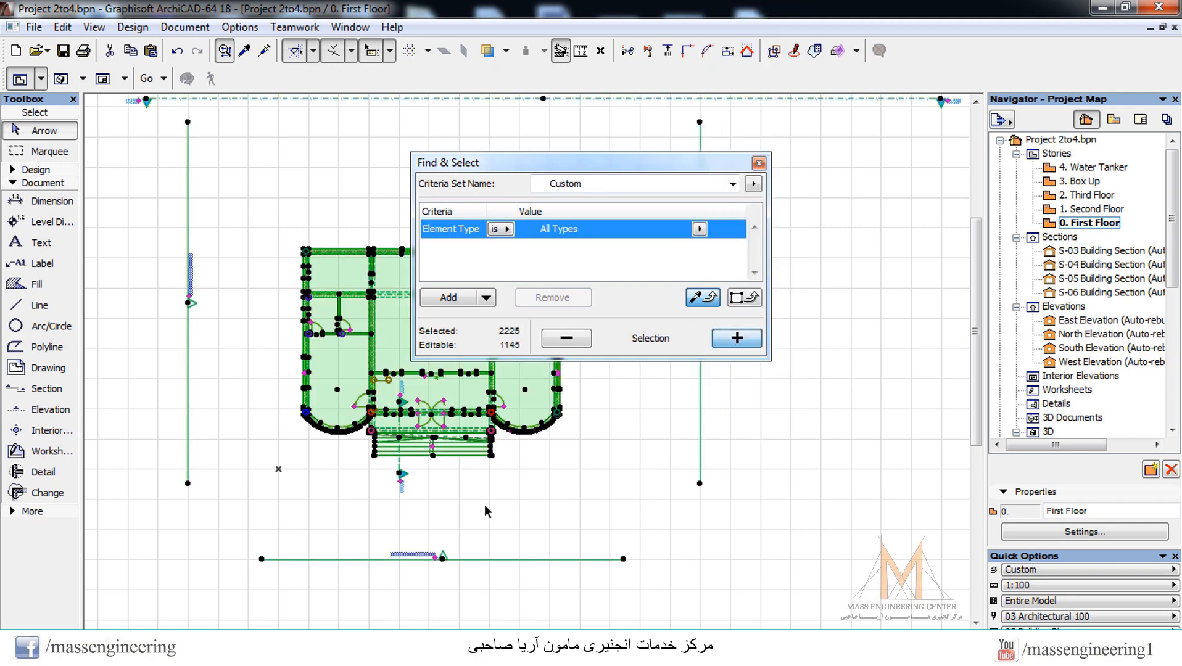
click(539, 460)
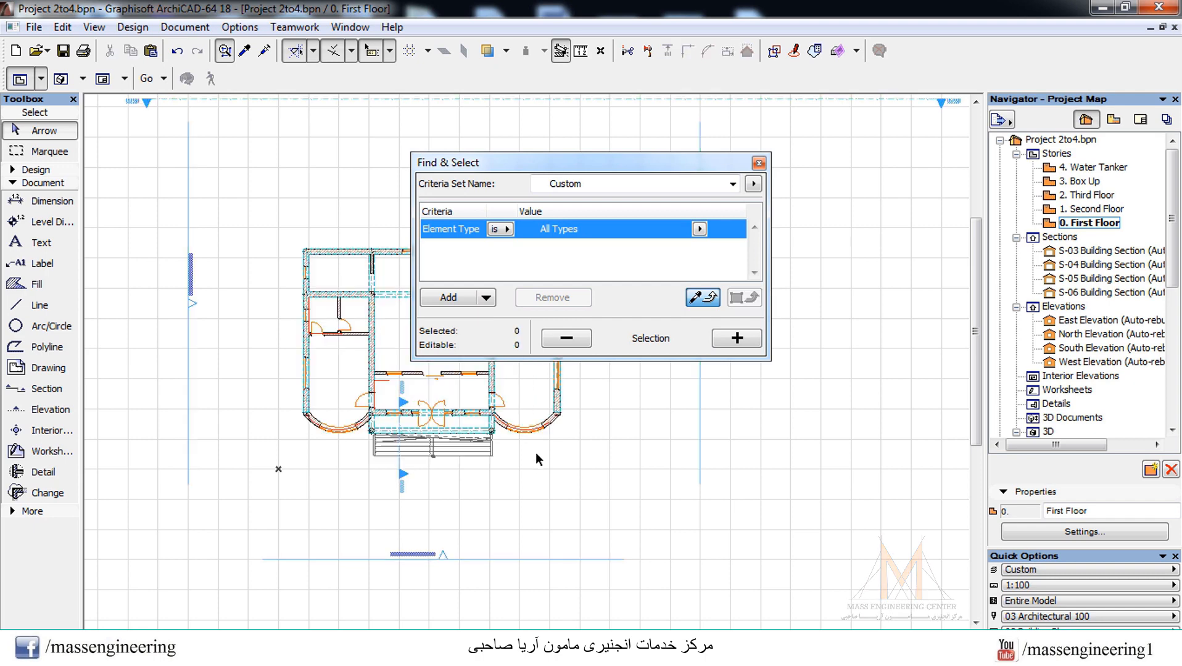
click(759, 163)
Copy the complete first-floor plan without the elevation markers and open the Second Floor story
drag(641, 155, 254, 540)
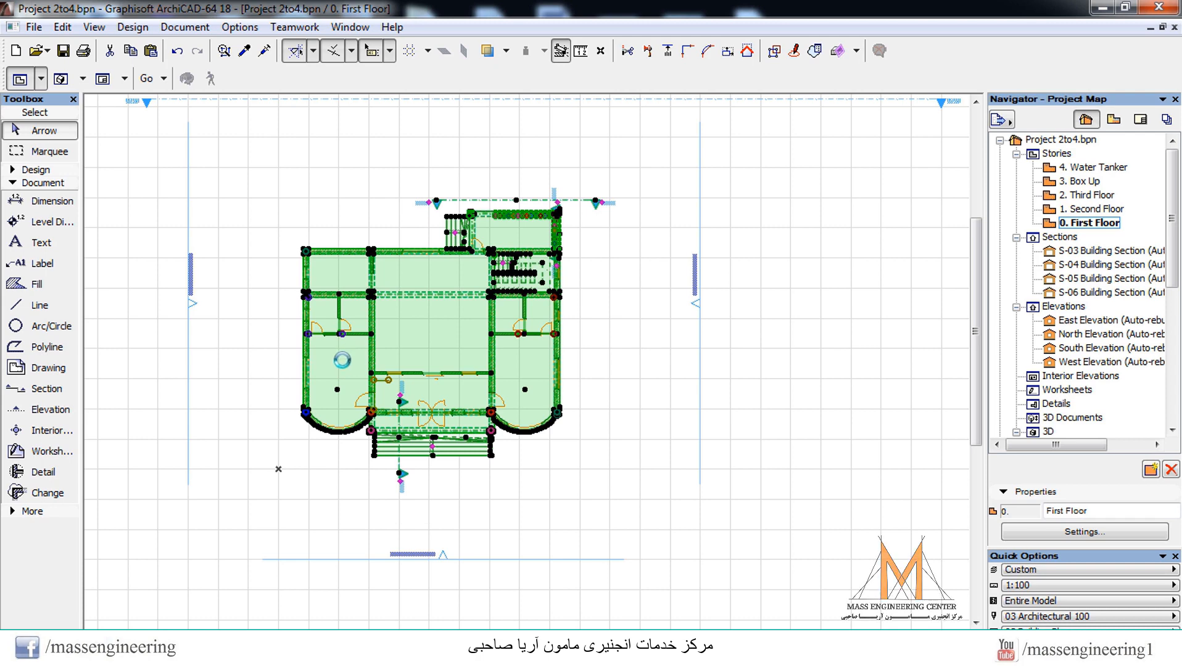
click(870, 332)
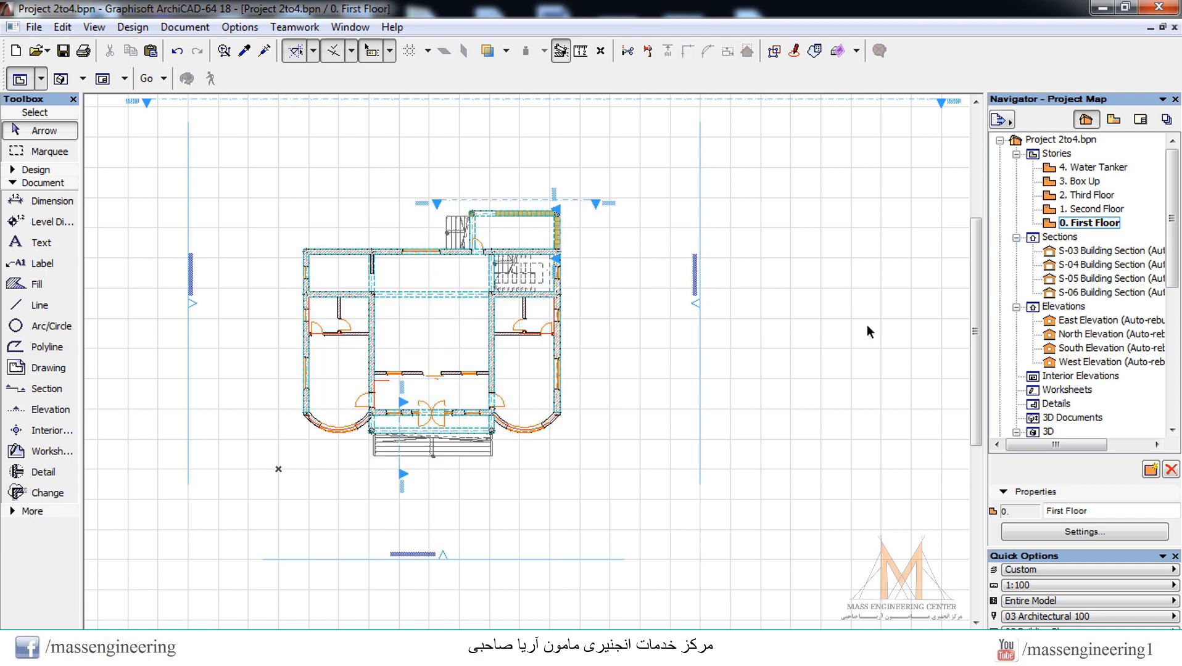
double_click(1106, 211)
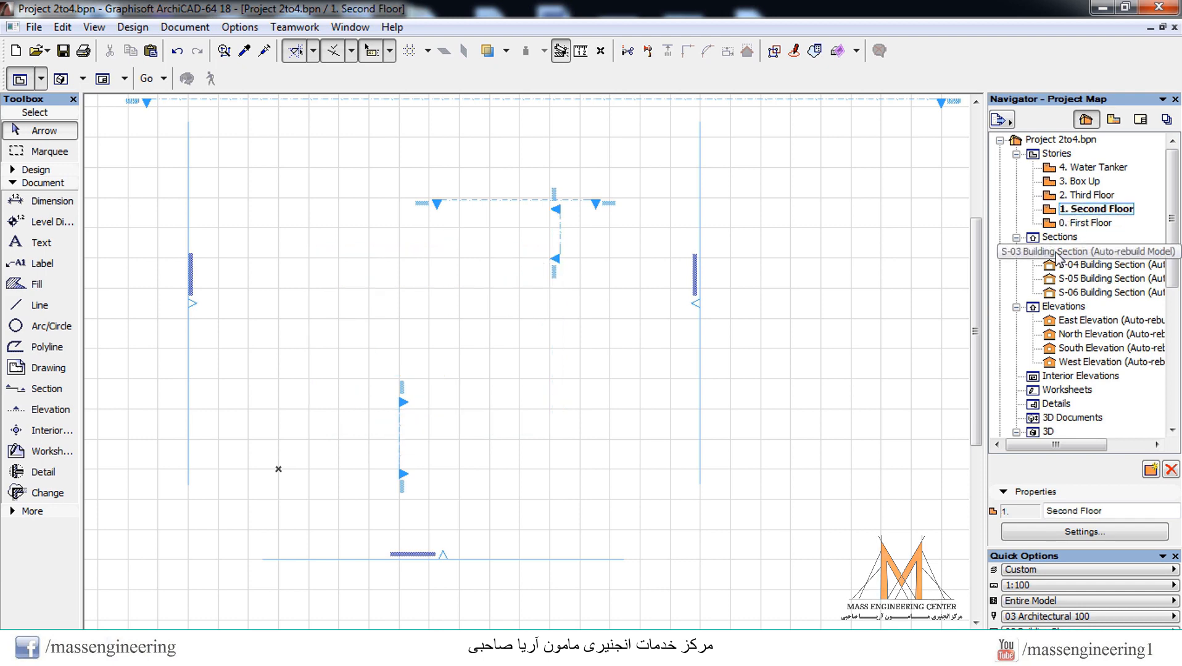
Paste the copied plan onto the Second Floor, showing and unlocking the related layers
click(612, 309)
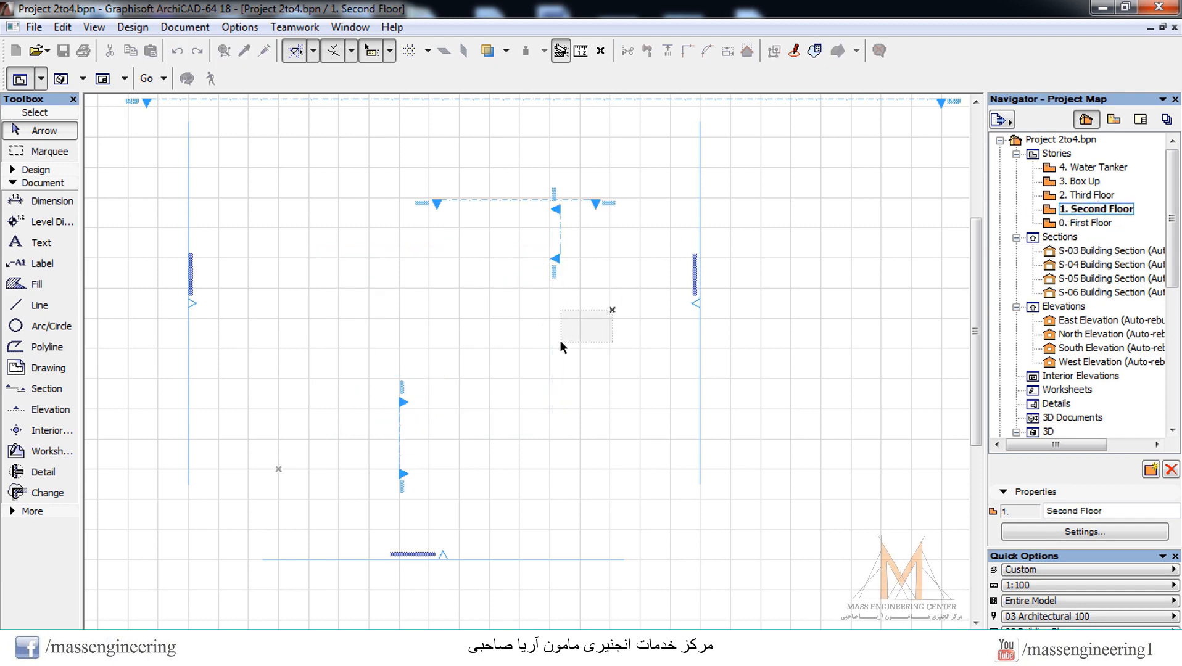
right_click(559, 345)
click(518, 375)
click(532, 341)
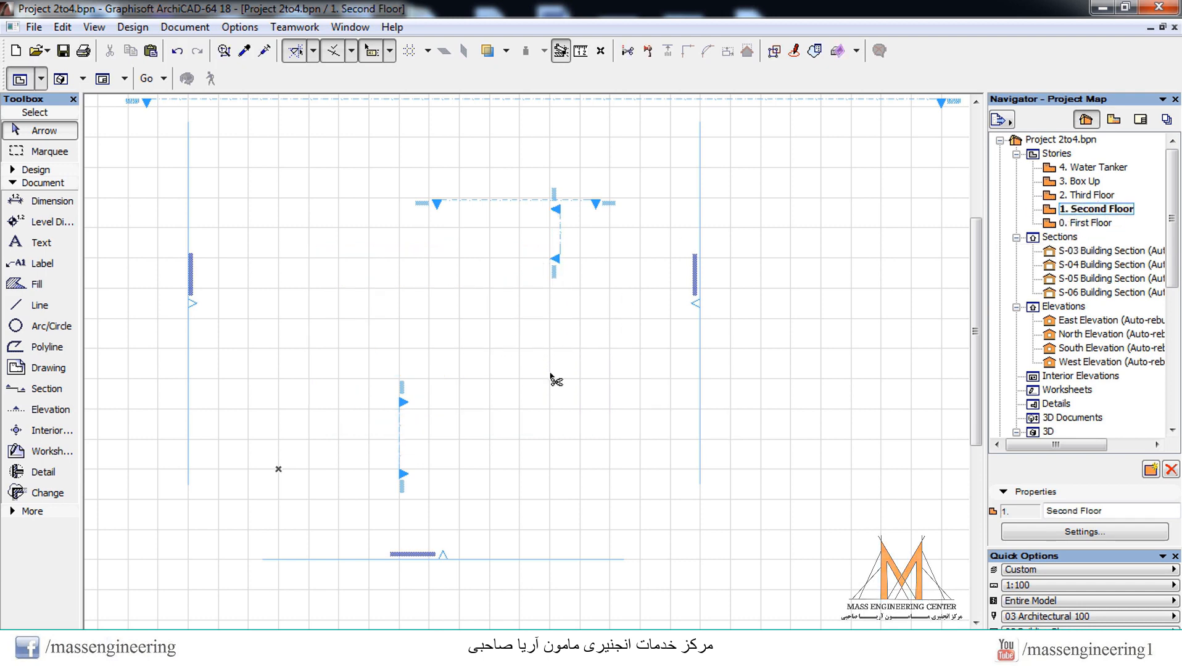
key(ctrl+v)
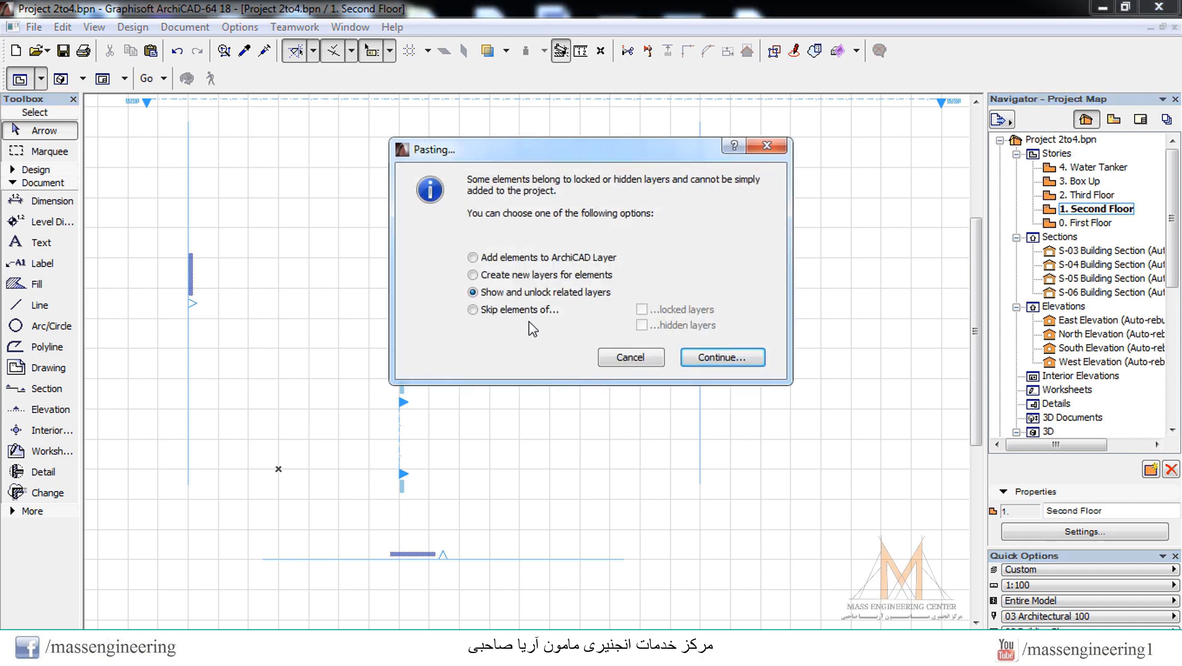
click(717, 363)
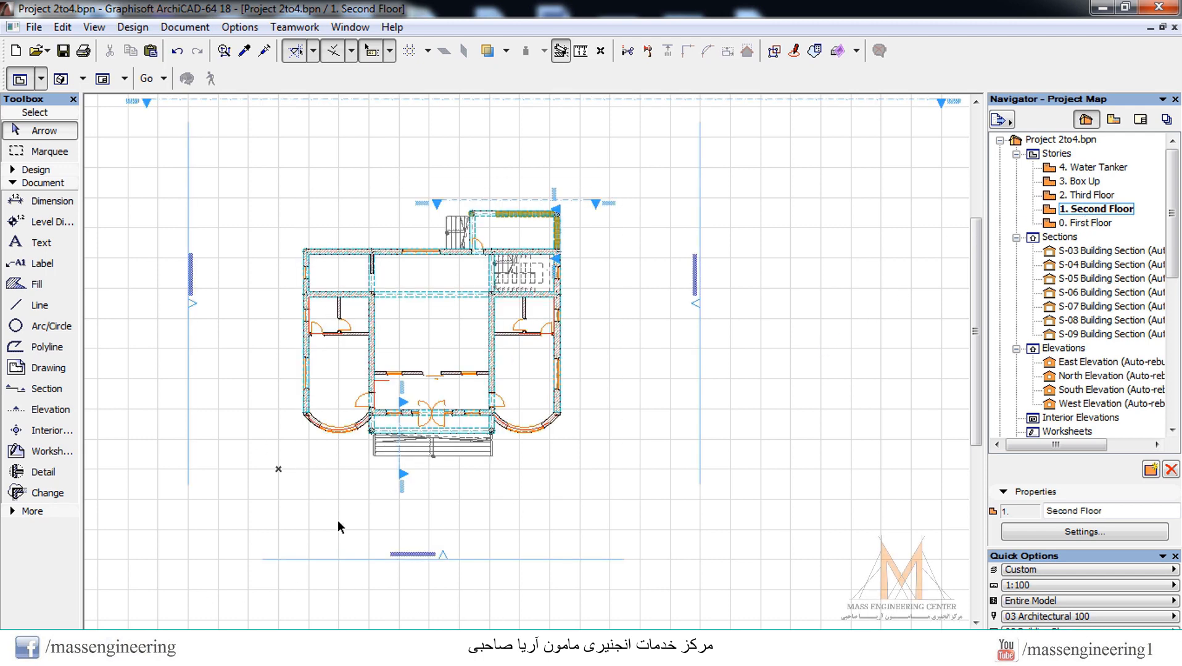
Delete the wide entrance stair in front of the double door from the second-floor plan
scroll(363, 489, up, 2)
click(542, 438)
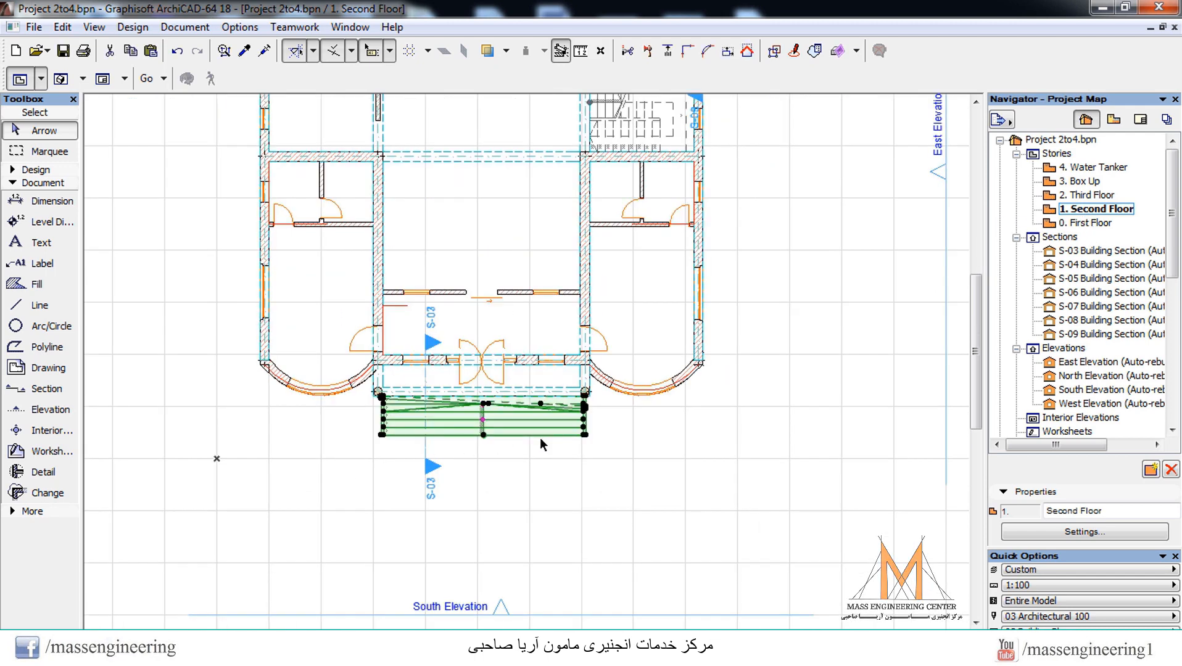
key(Delete)
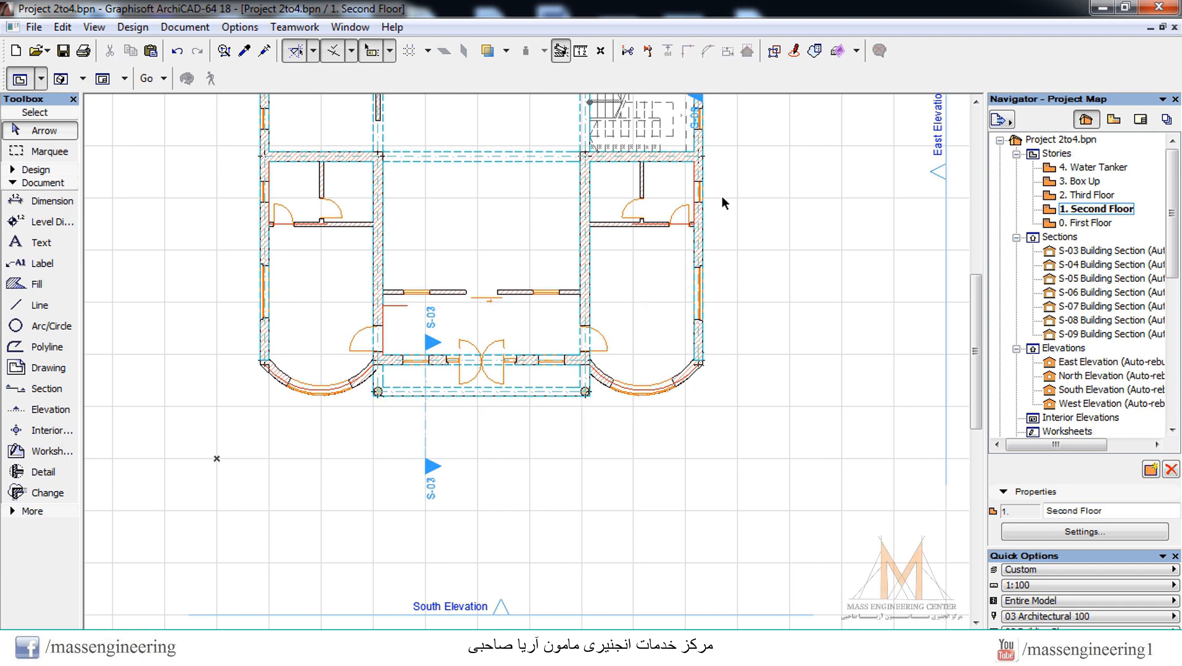
Delete the upper story's stone plinth slab between the two floors in the 3D view
click(209, 79)
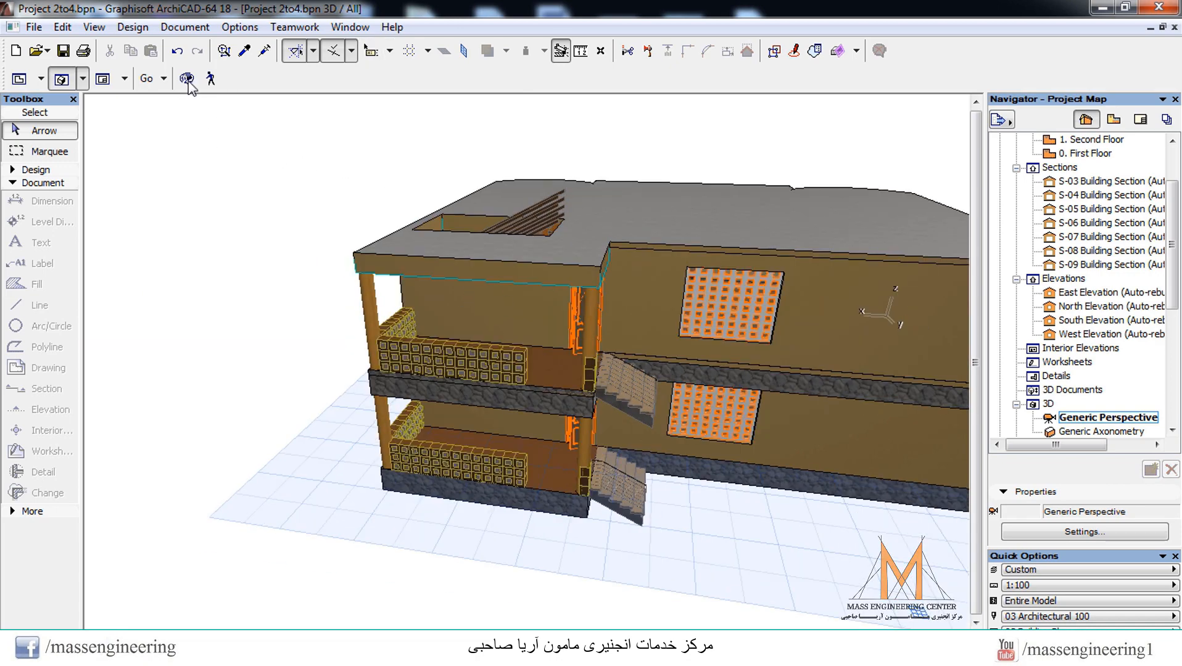
click(187, 79)
drag(395, 401, 736, 380)
drag(201, 447, 483, 393)
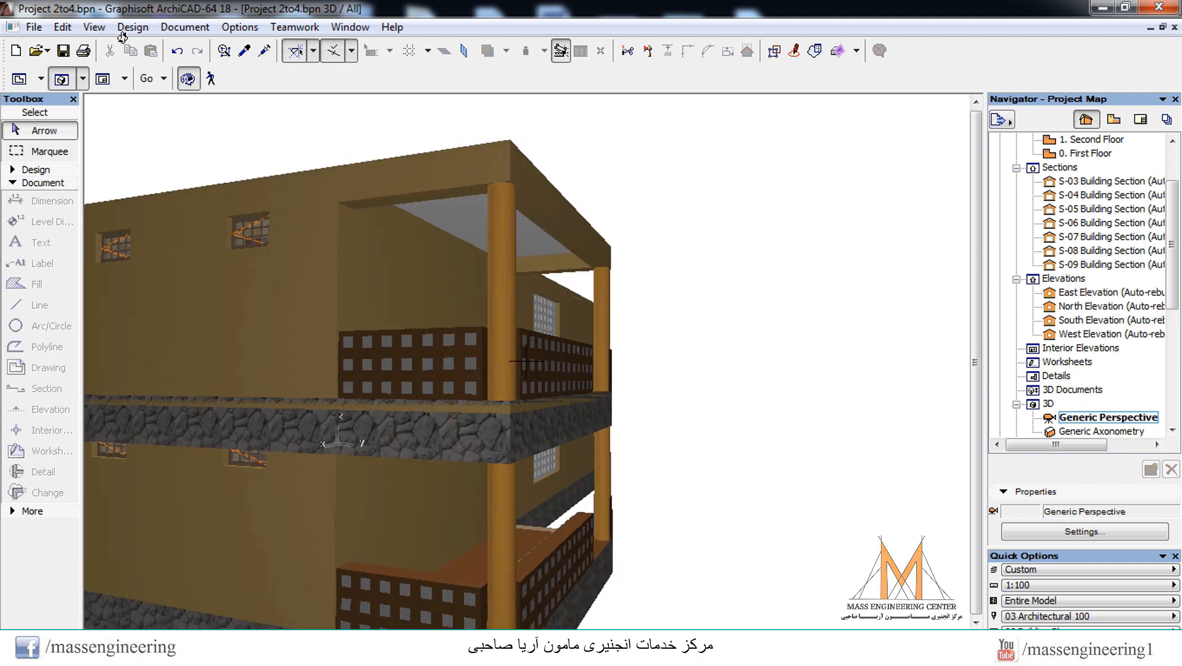
click(188, 79)
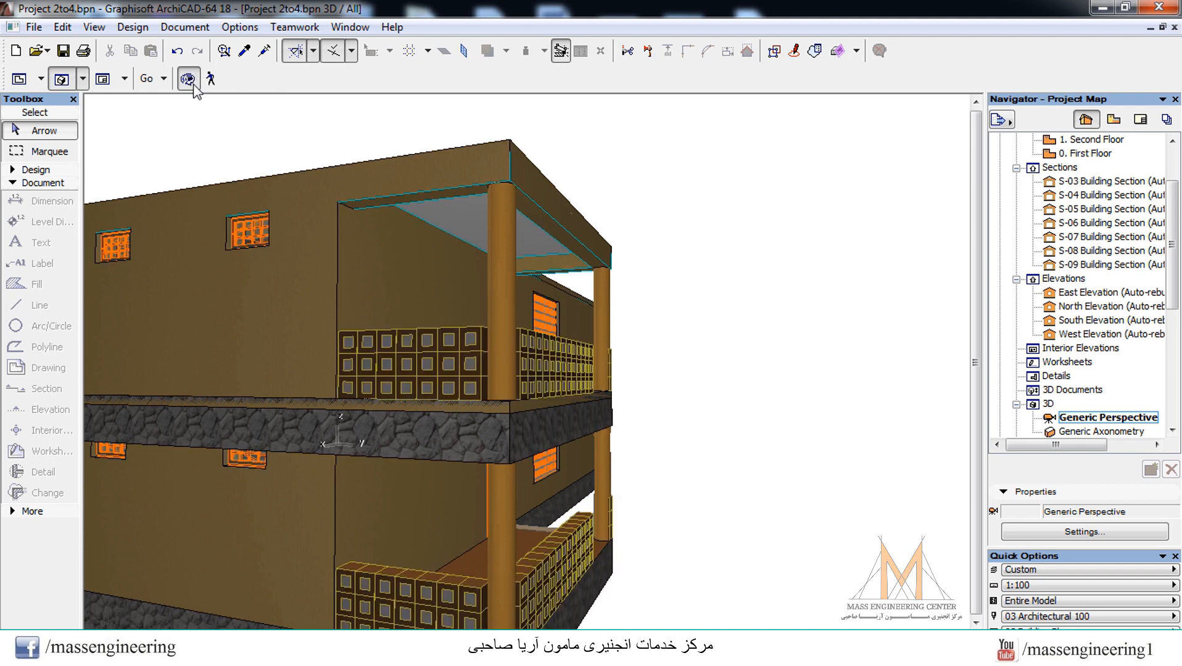
click(434, 455)
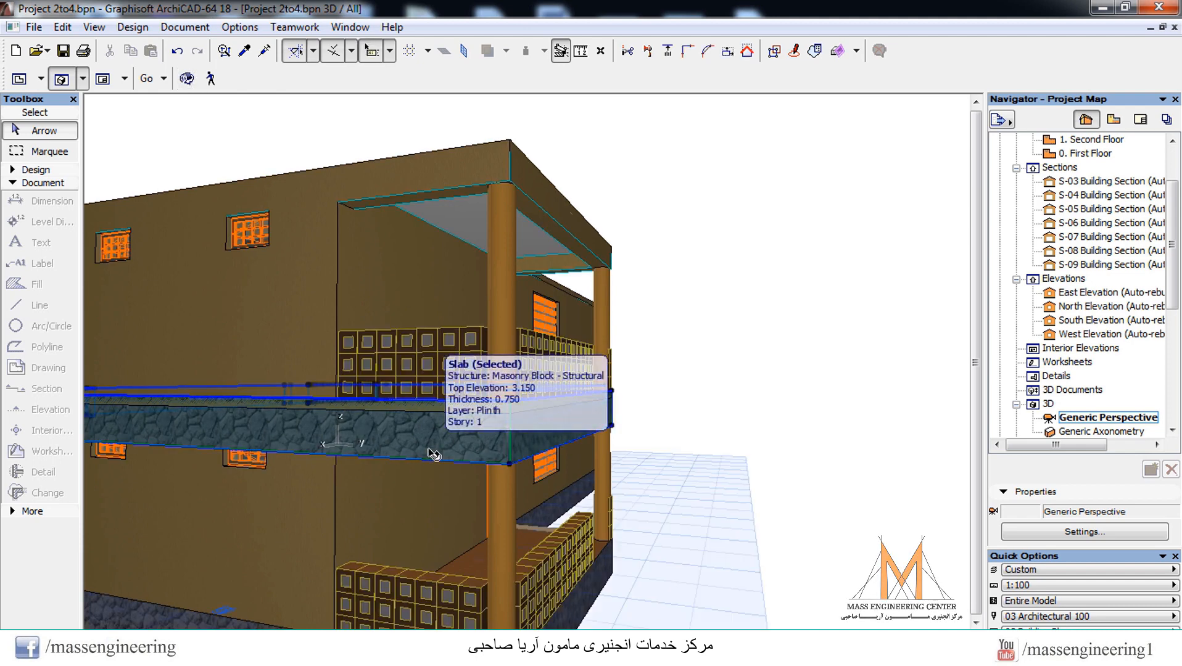
key(Delete)
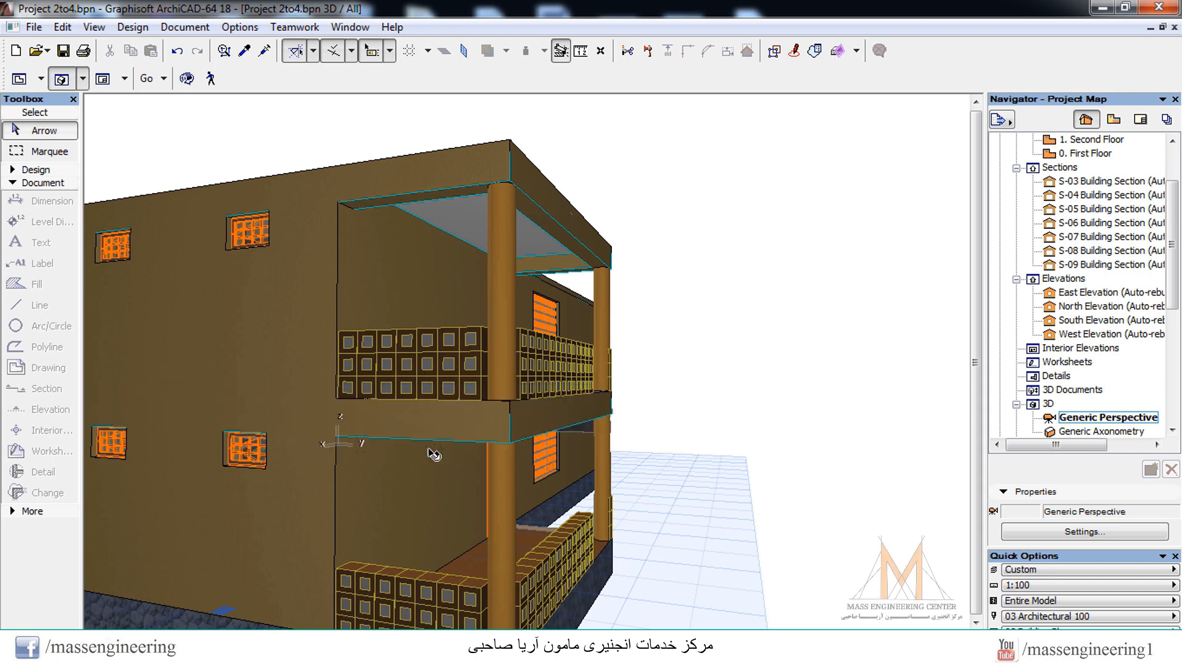
Return to the Second Floor plan and delete the small outdoor stair beside the rear veranda
scroll(231, 370, down, 3)
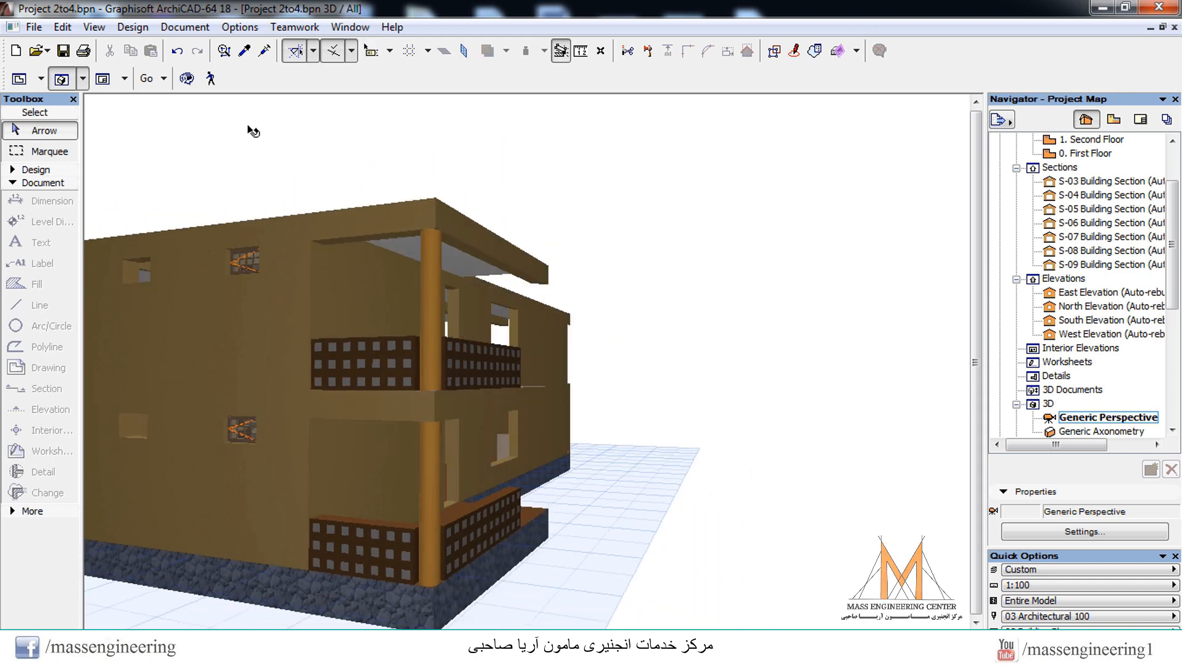
click(187, 80)
drag(697, 414, 412, 403)
key(Escape)
key(F2)
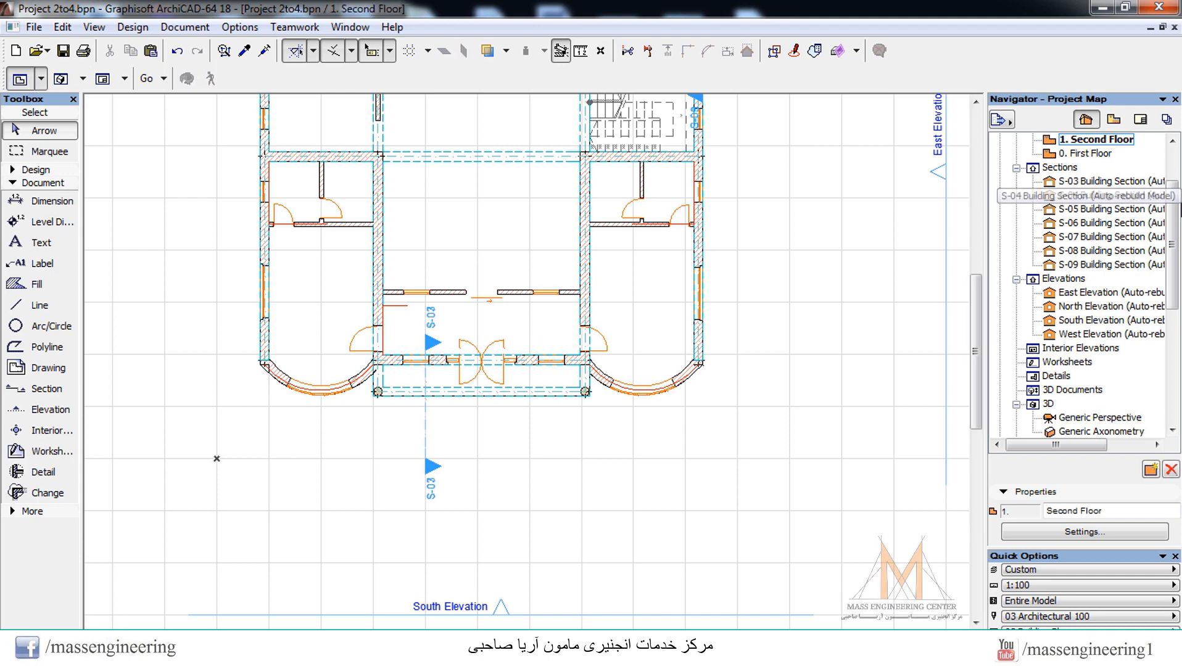
scroll(1172, 194, up, 1)
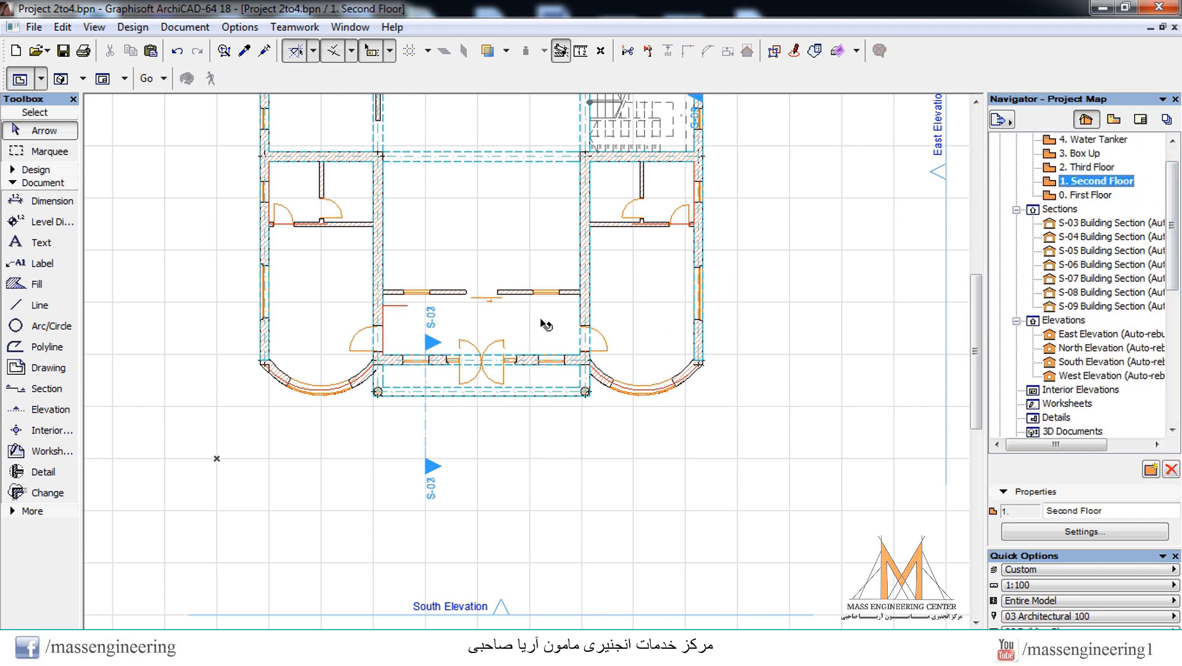
scroll(545, 325, up, 2)
scroll(547, 323, down, 4)
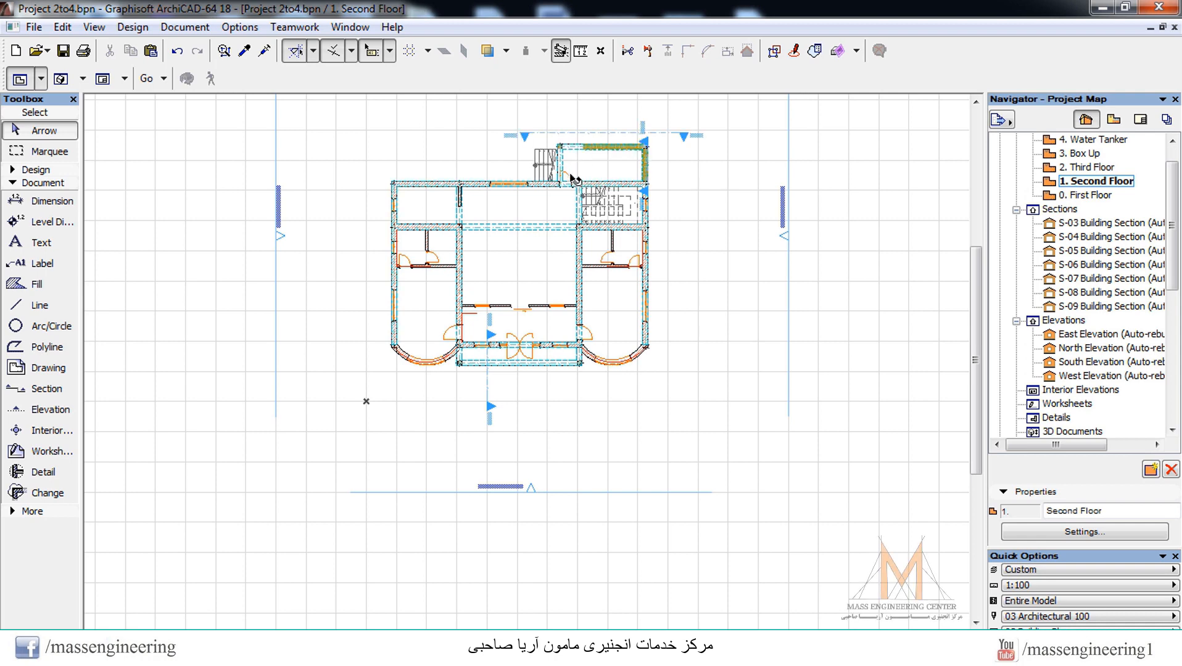
click(545, 163)
key(Delete)
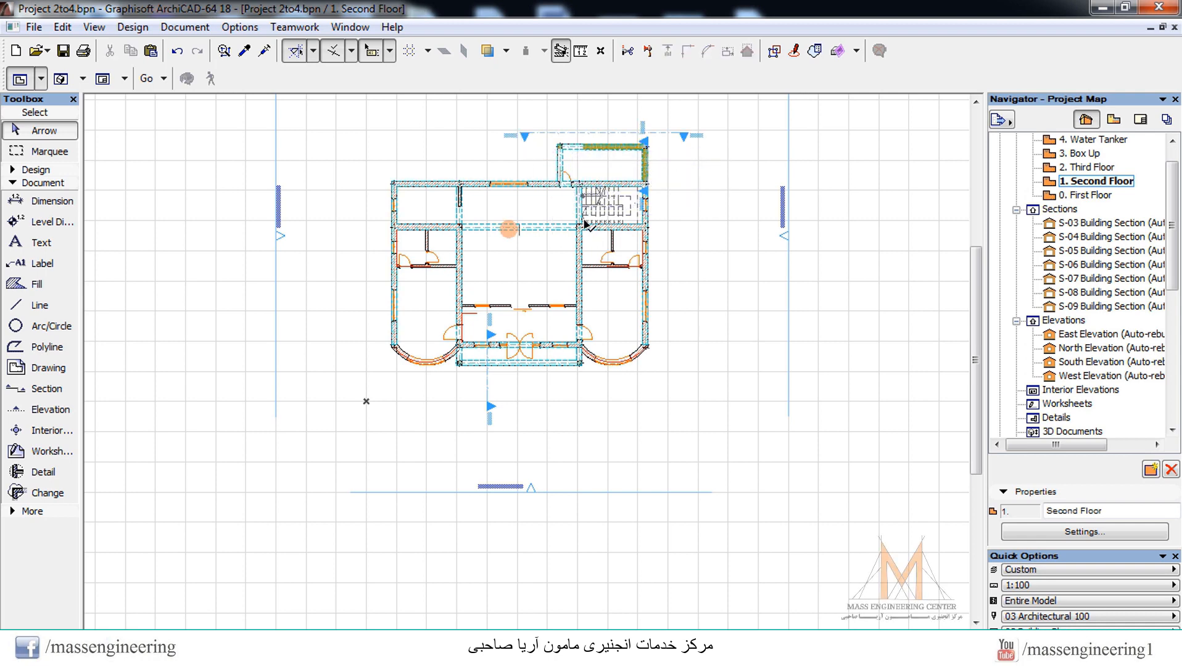
Examine the two-story building in 3D from its rear veranda, roof and front facade
key(F3)
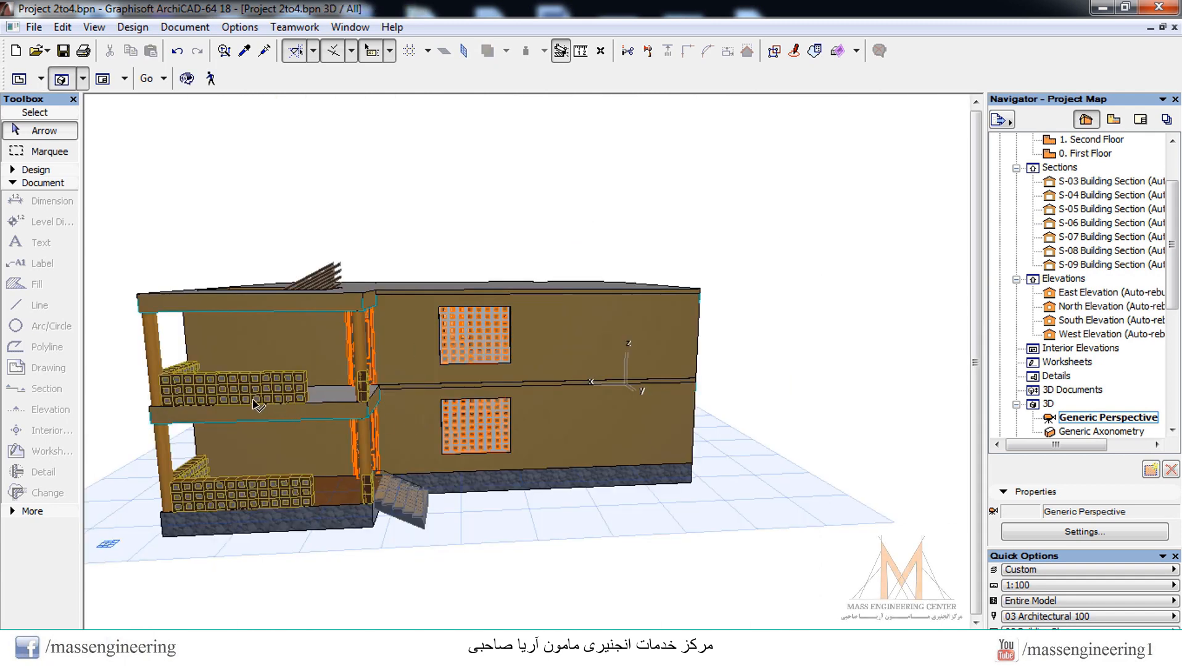
click(187, 78)
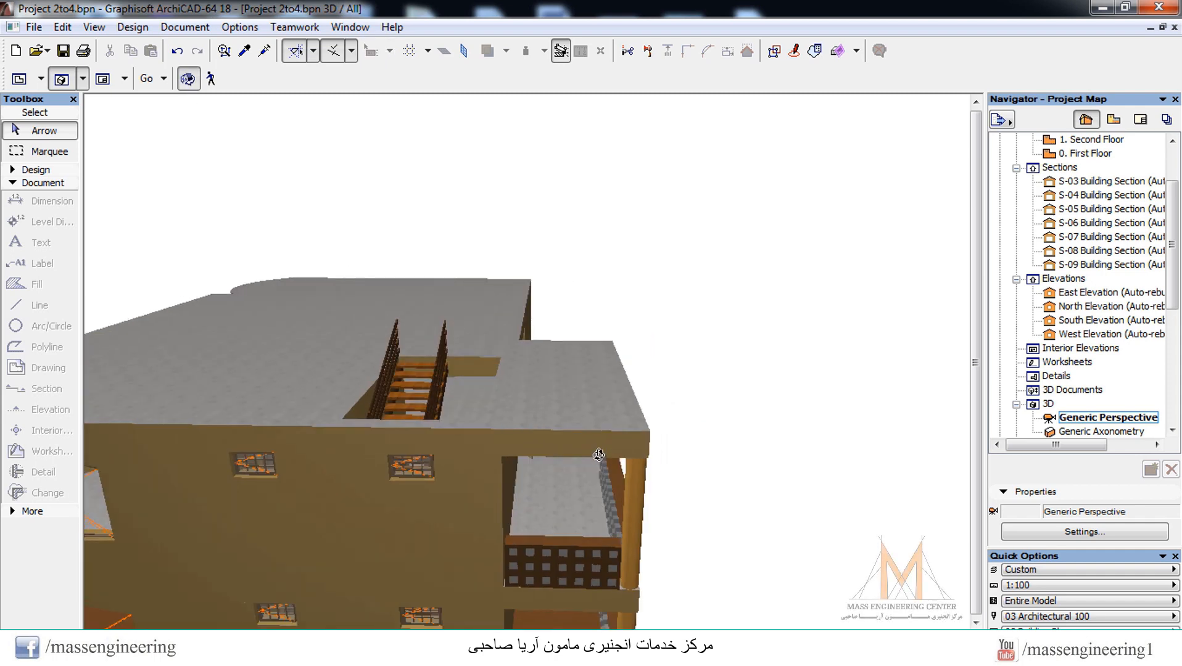
scroll(459, 396, down, 3)
drag(293, 484, 461, 495)
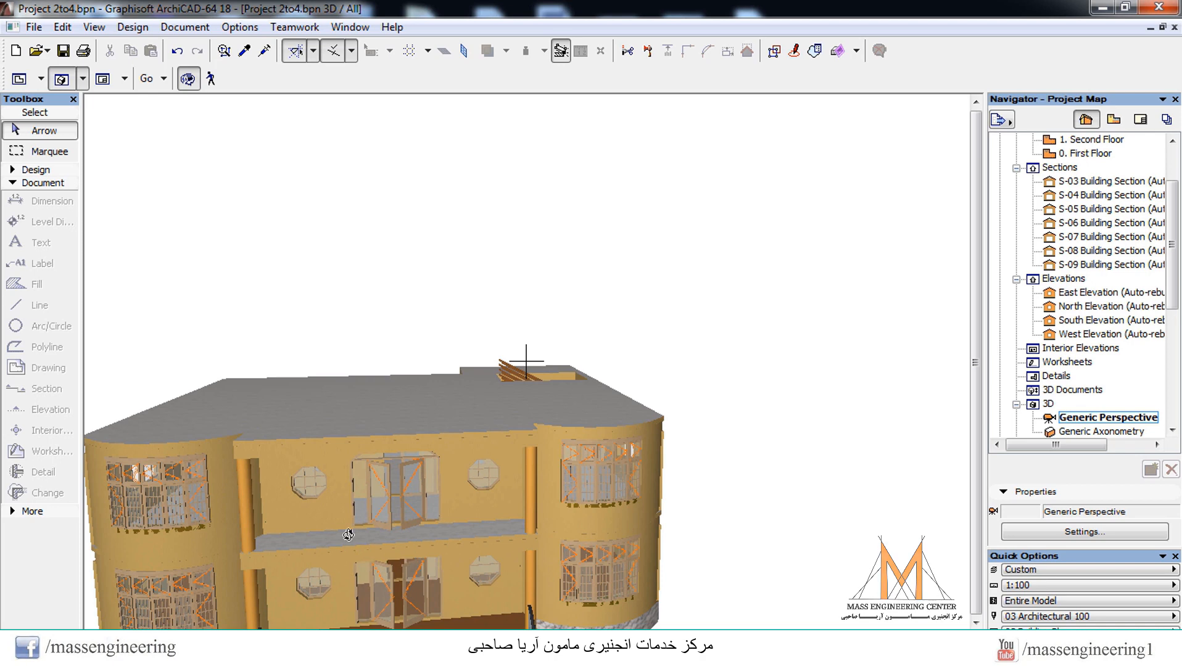
scroll(345, 416, down, 2)
scroll(355, 547, up, 1)
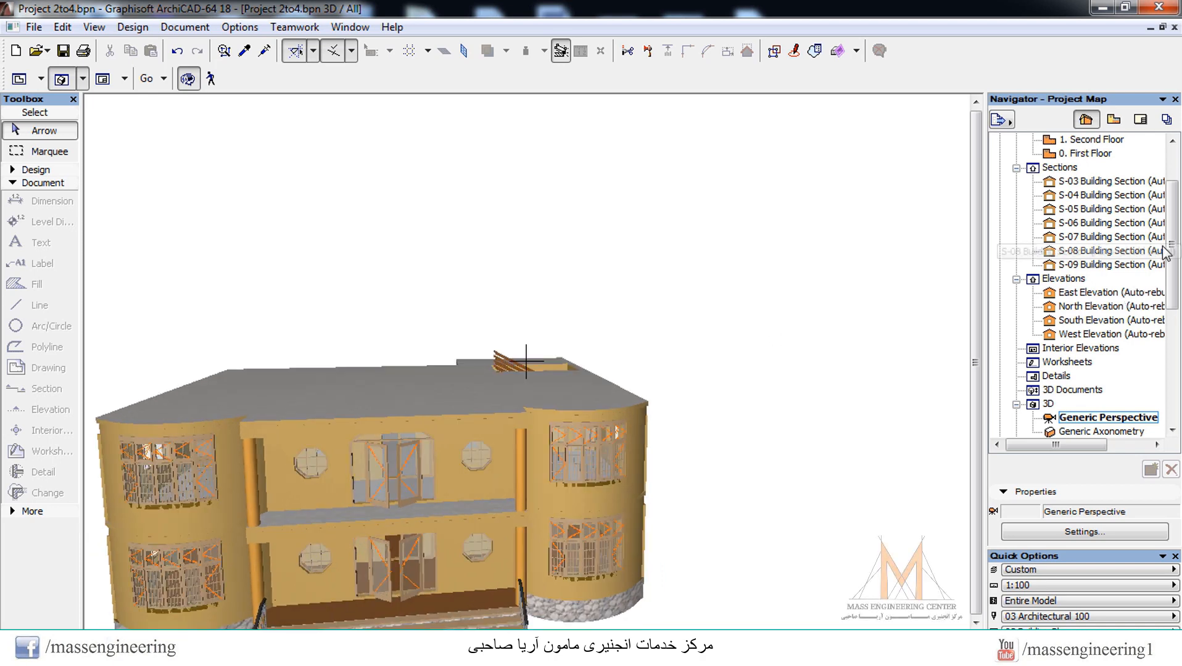
drag(1171, 250, 1172, 192)
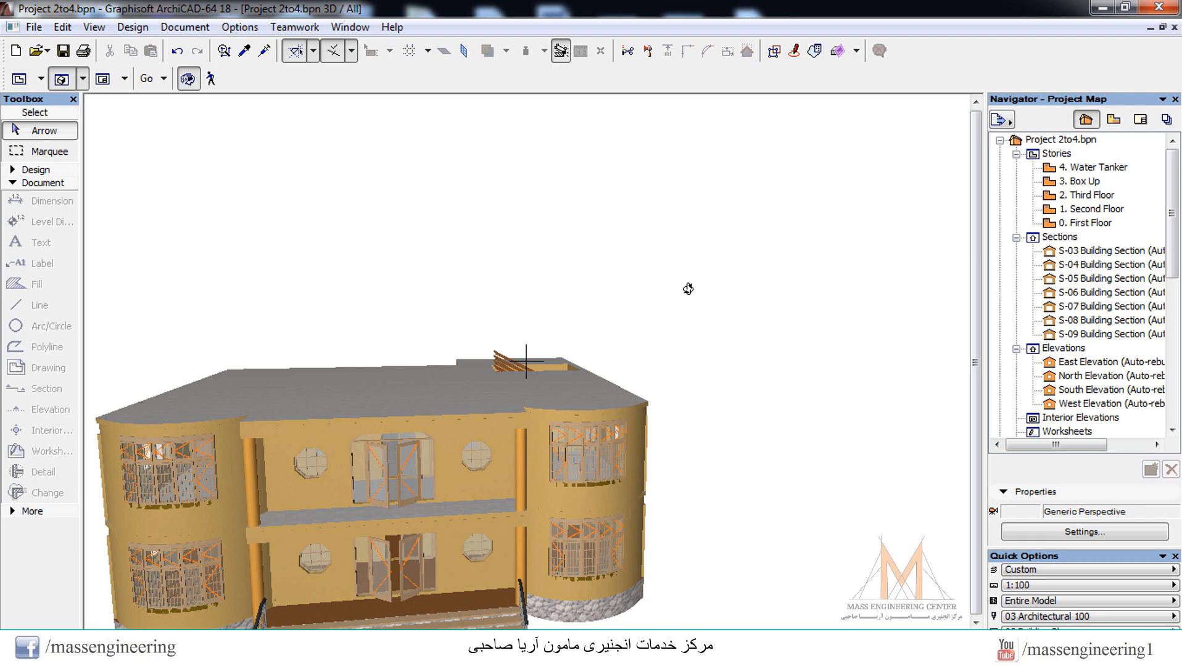
key(Escape)
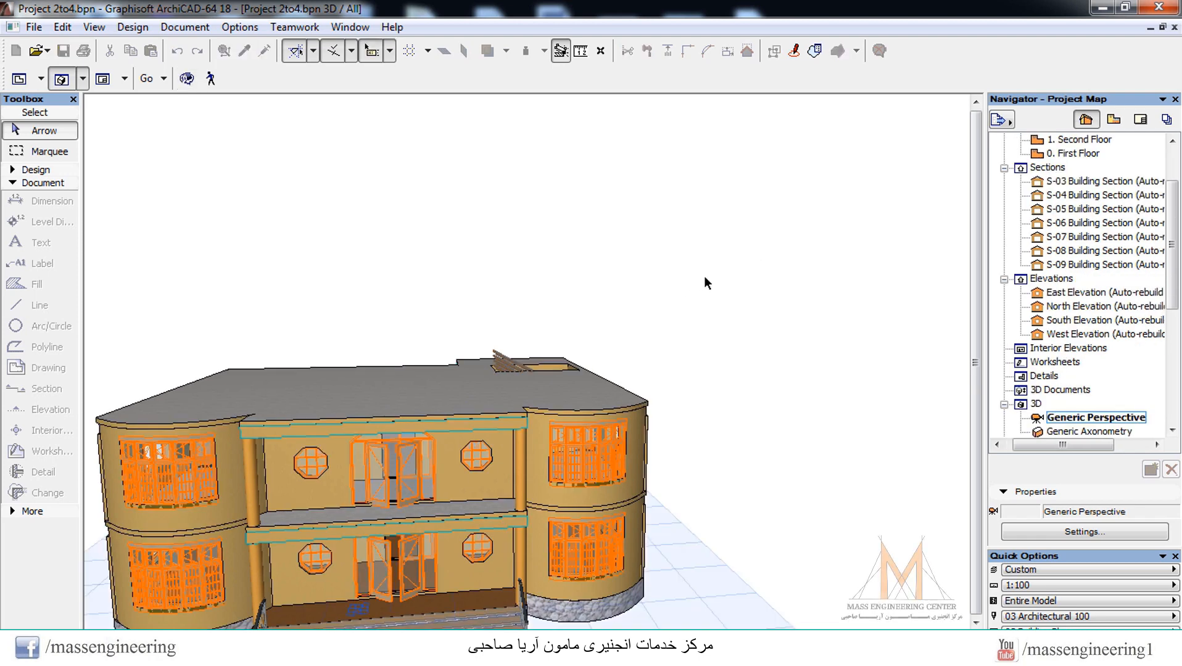
Copy the entire Second Floor plan onto the Third Floor story and check the building's front facade in 3D
key(F2)
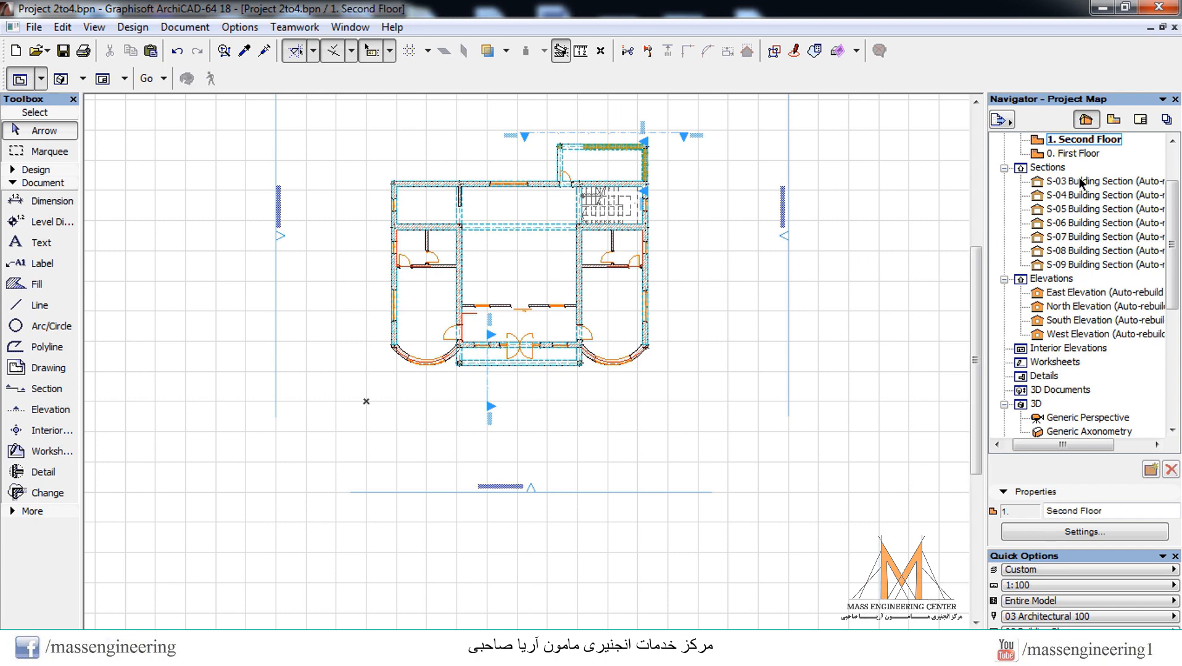
drag(1174, 207, 1174, 159)
scroll(605, 477, down, 1)
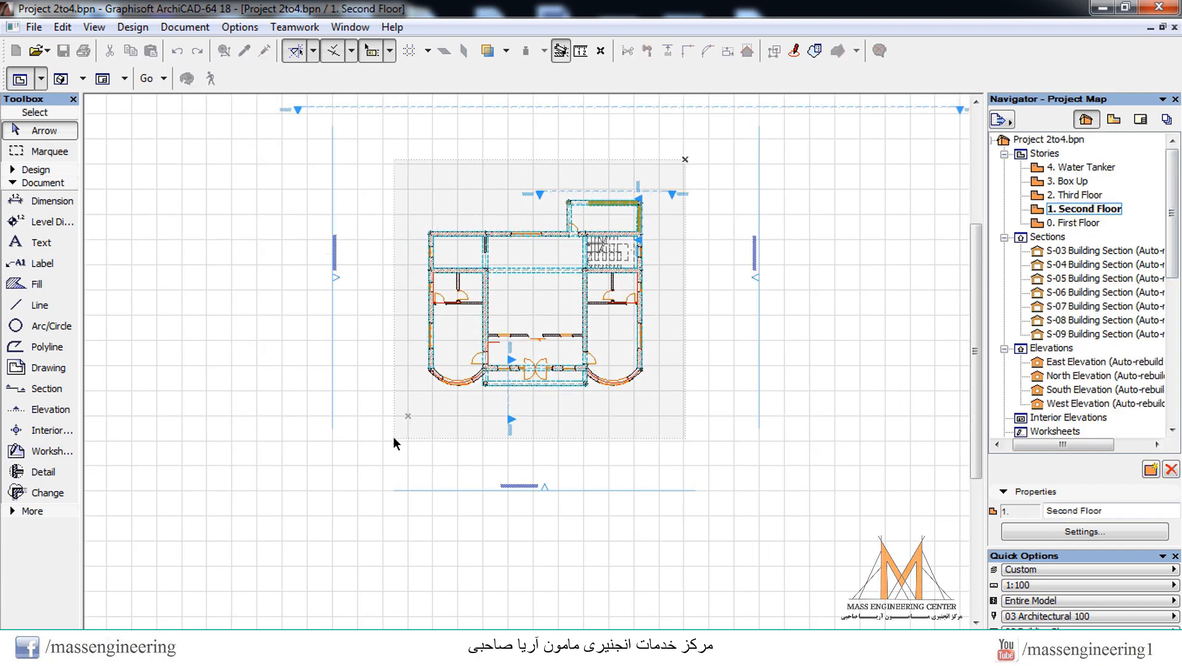
key(ctrl+a)
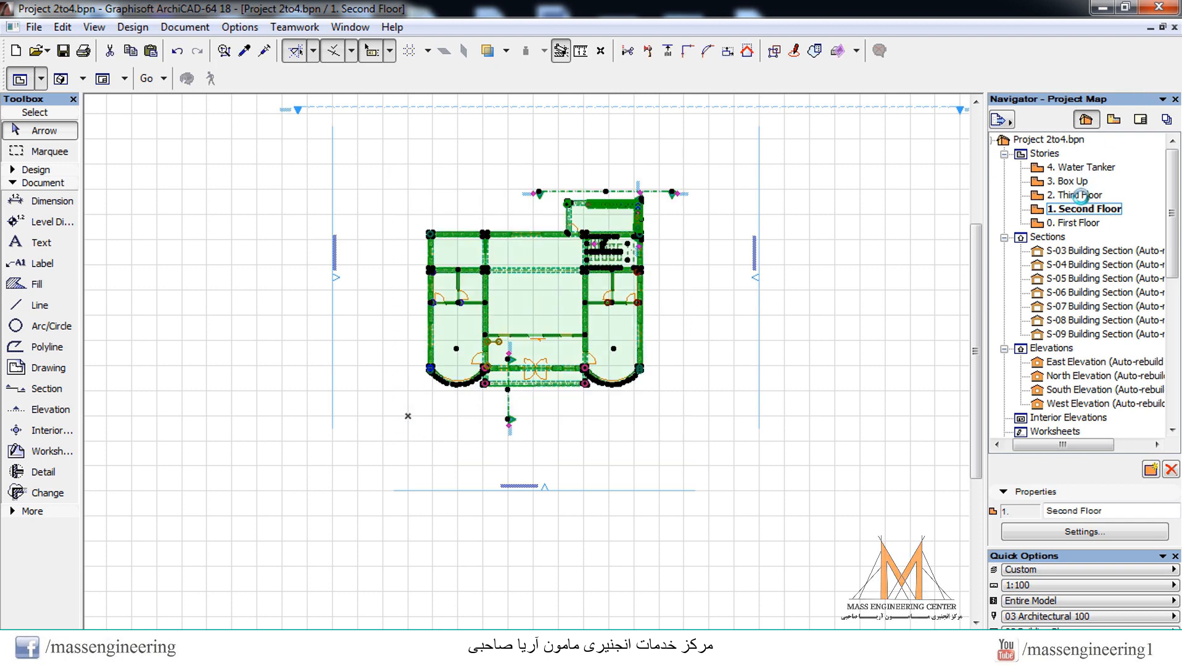
double_click(1080, 195)
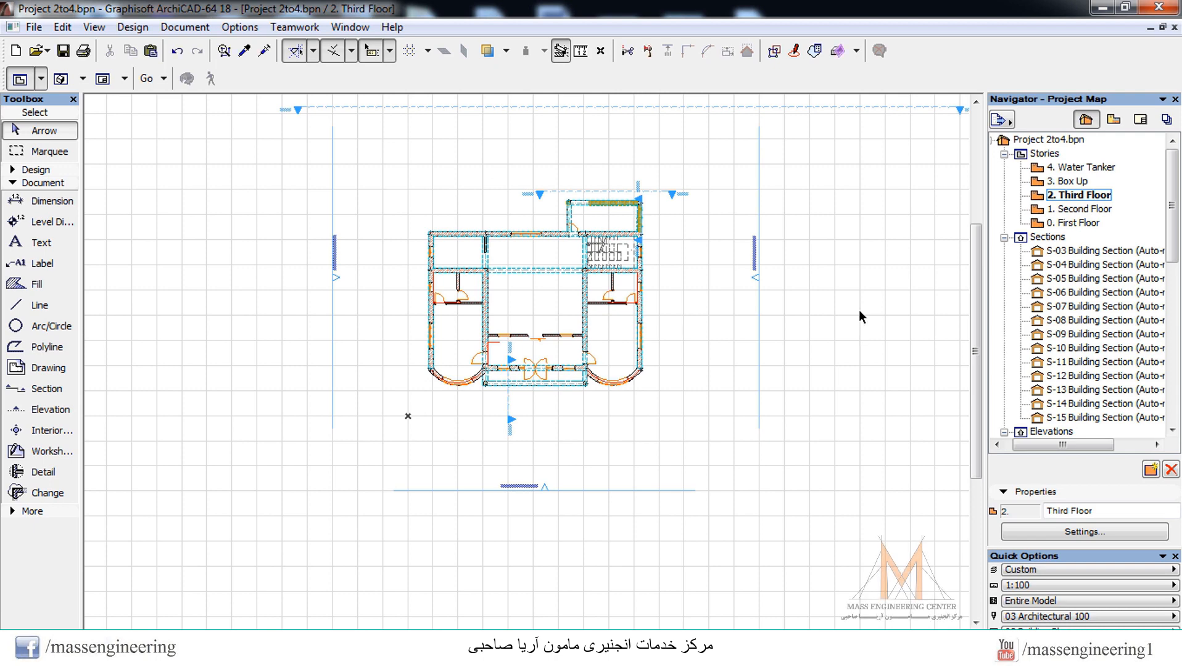
key(F3)
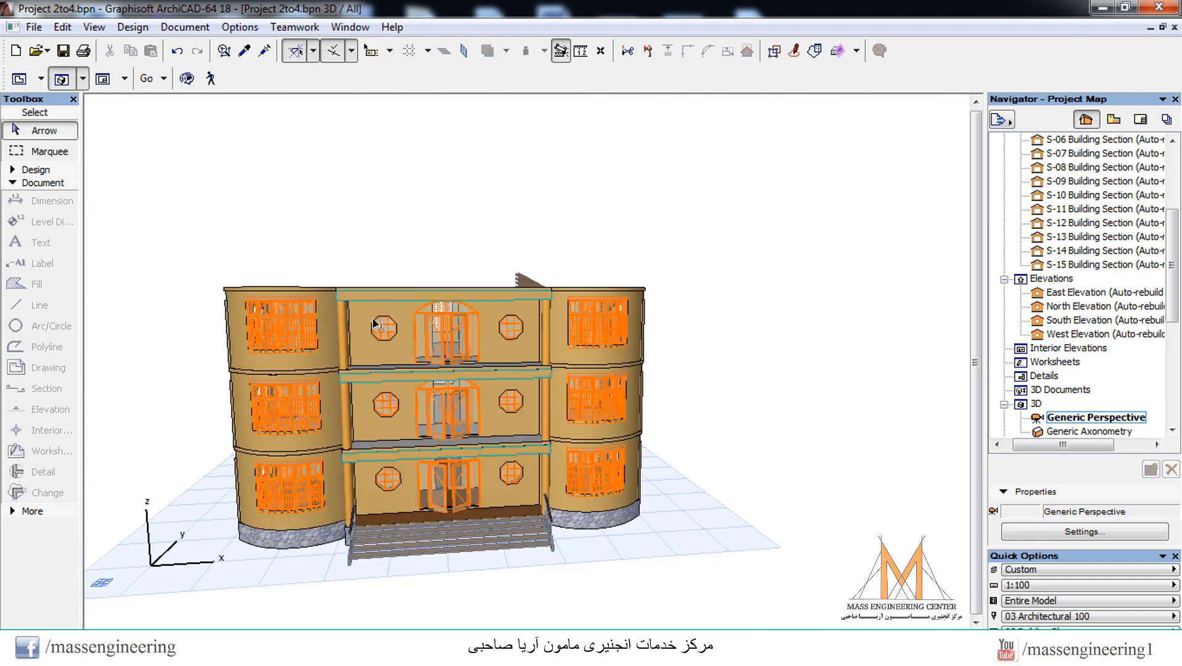
click(187, 78)
drag(213, 182, 532, 336)
scroll(526, 361, up, 2)
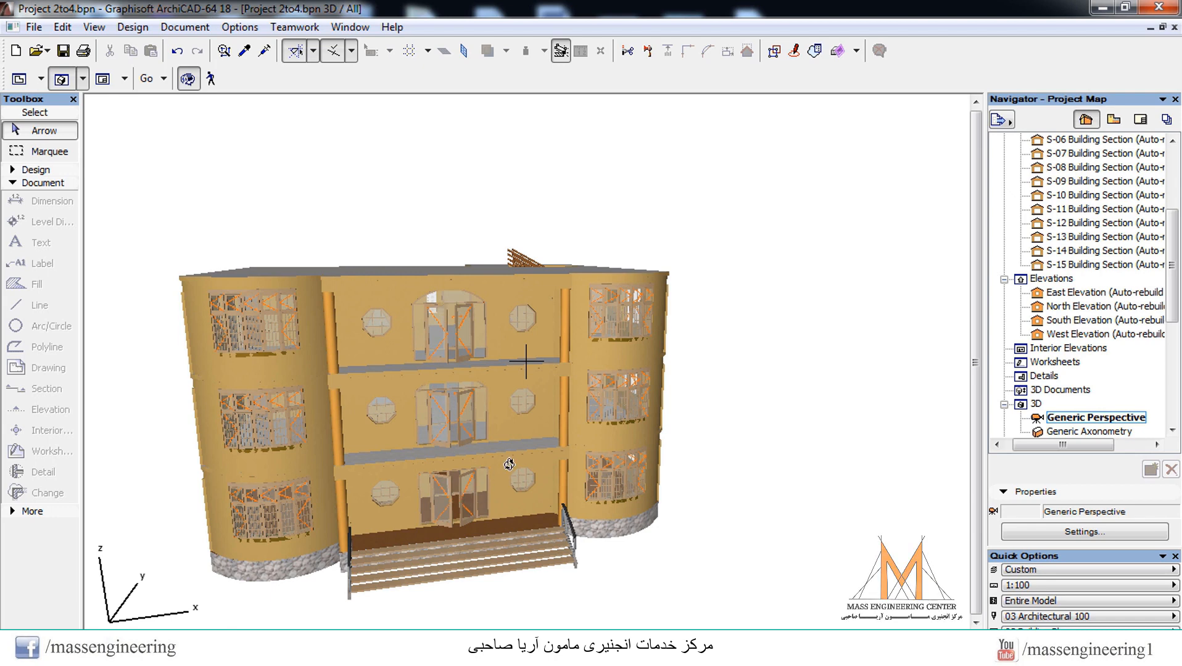
Delete all the copied building elements from the Third Floor plan
key(F2)
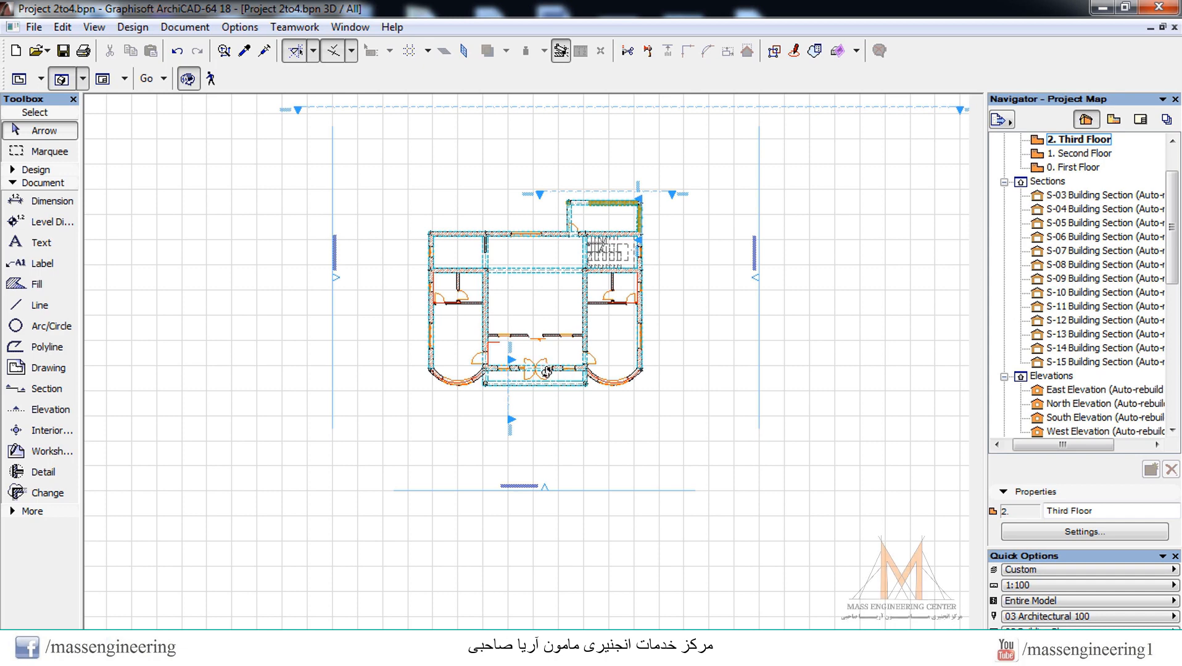
scroll(530, 351, up, 3)
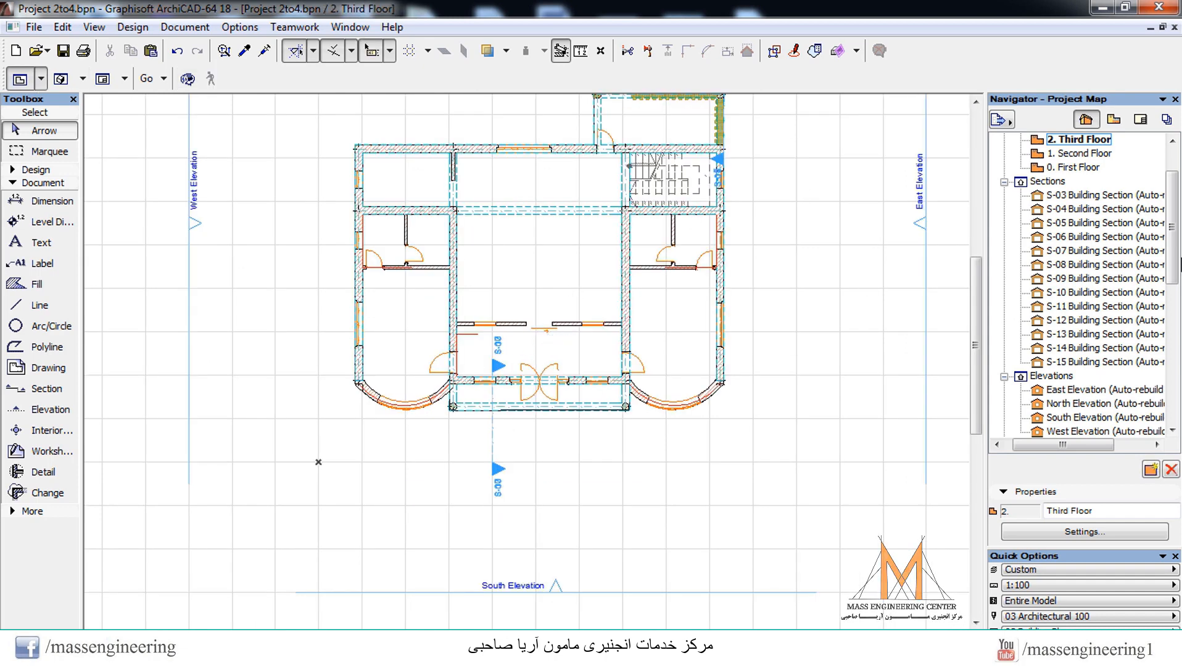
scroll(673, 384, down, 2)
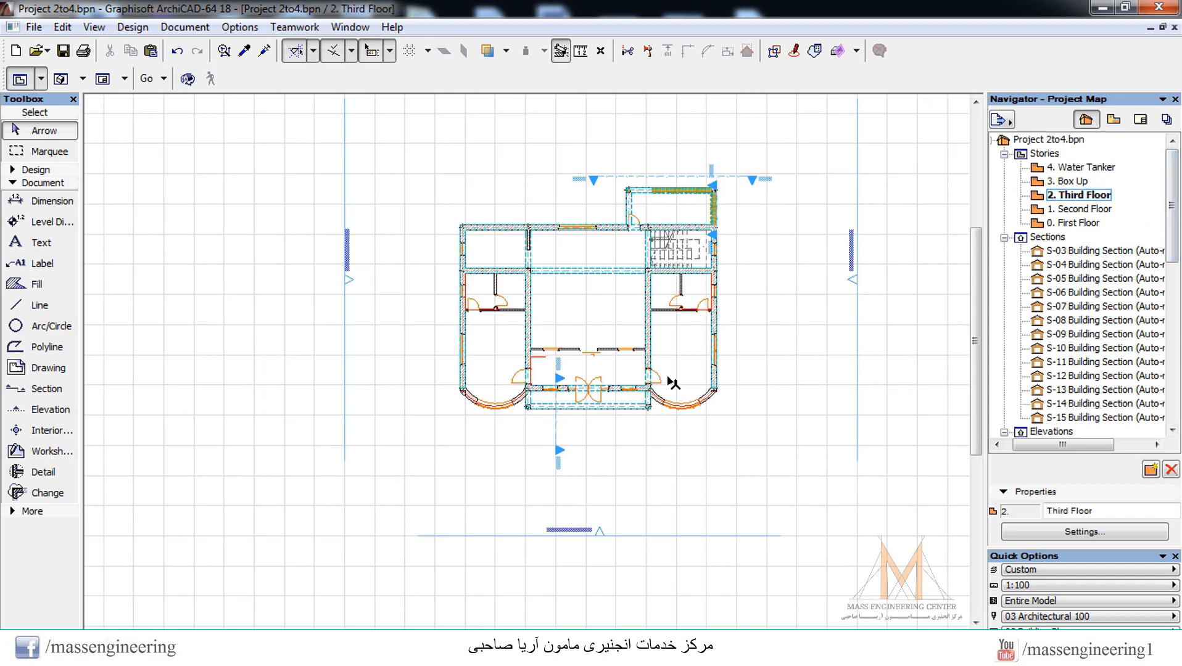
drag(810, 126, 443, 443)
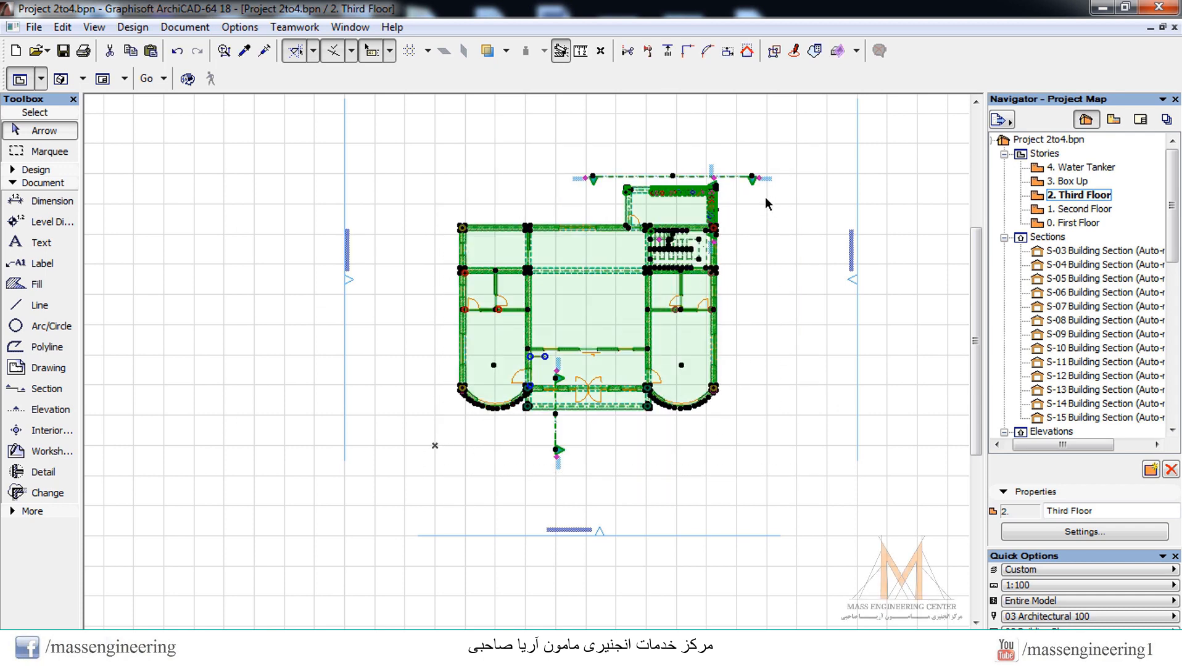
scroll(764, 197, up, 2)
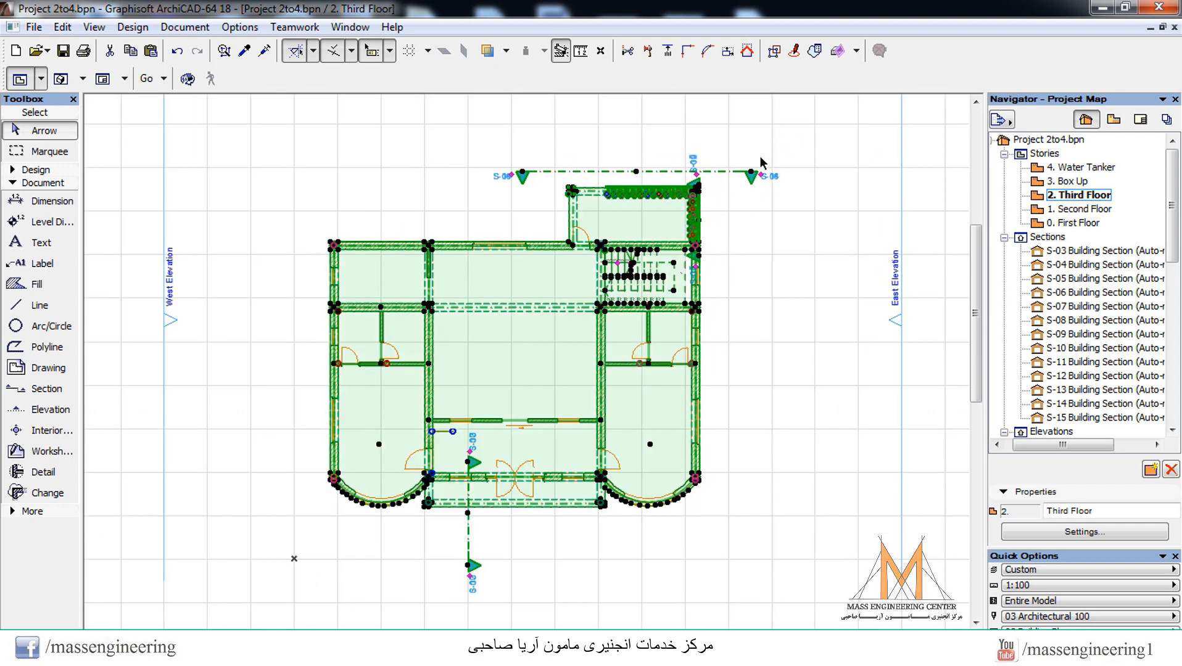
click(749, 199)
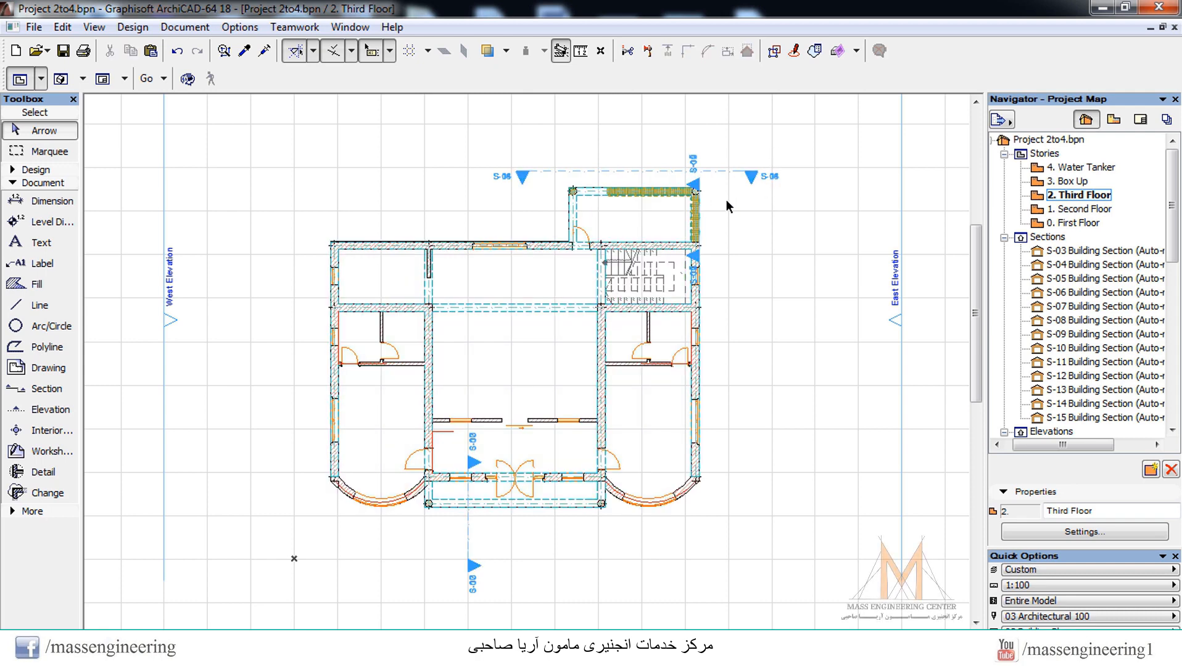
drag(723, 181, 311, 540)
key(Delete)
key(Return)
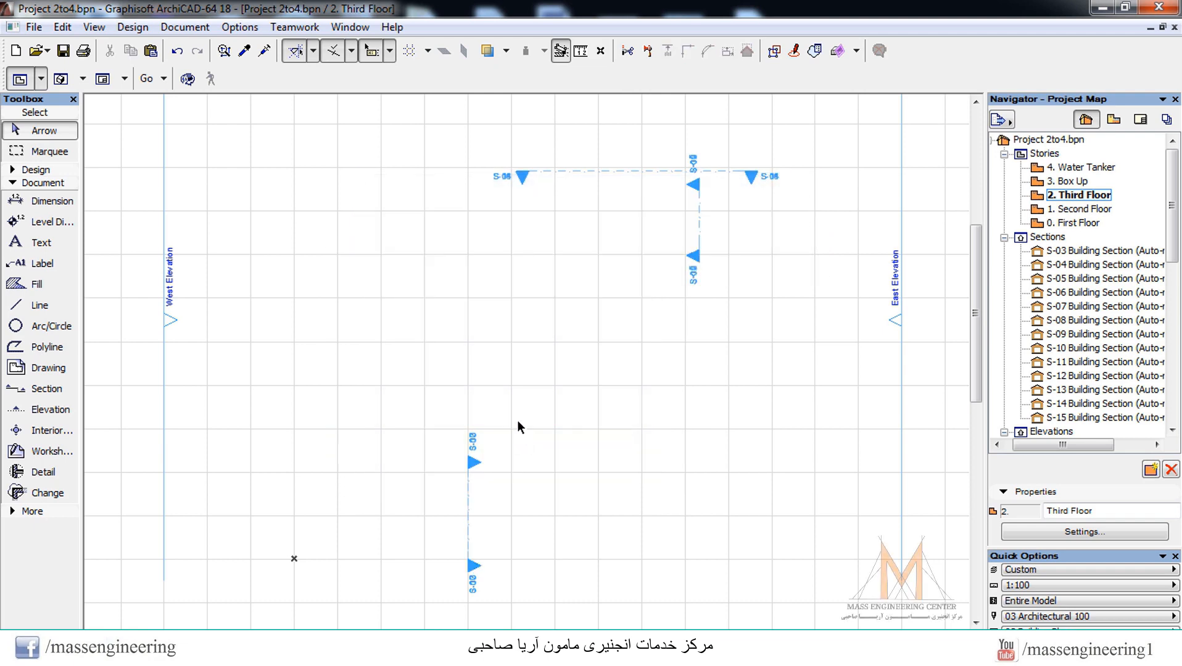
On the Second Floor plan, delete the thin partition wall behind the front entrance and the L-shaped line beside the side room's door
double_click(1089, 209)
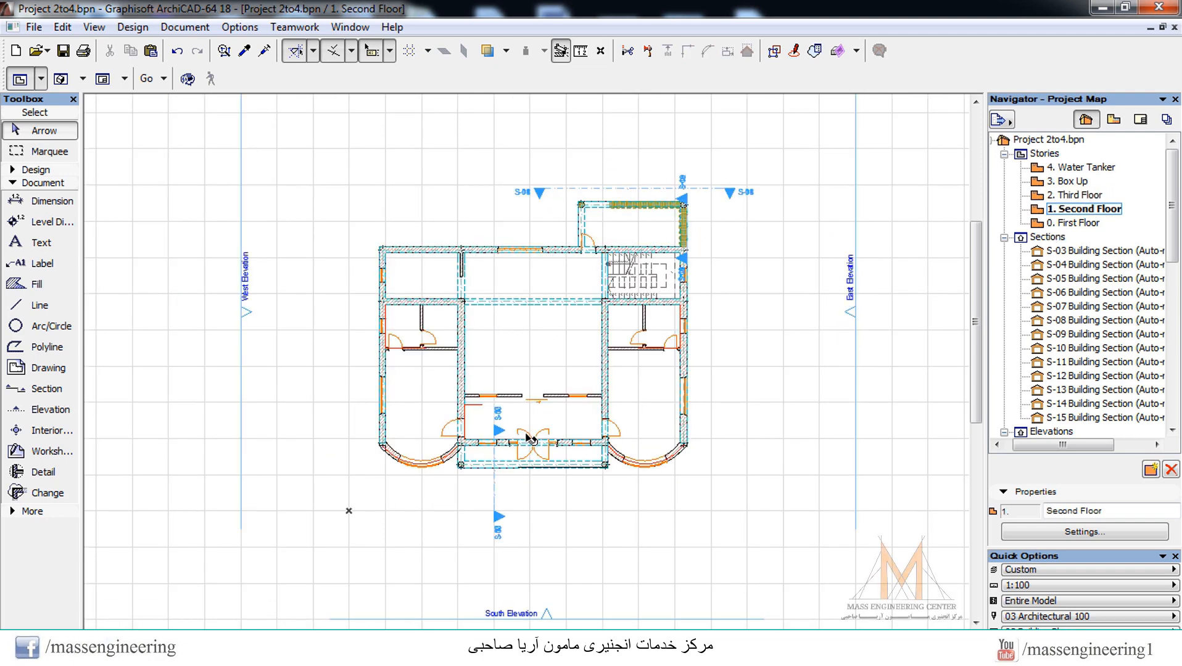
scroll(529, 439, up, 1)
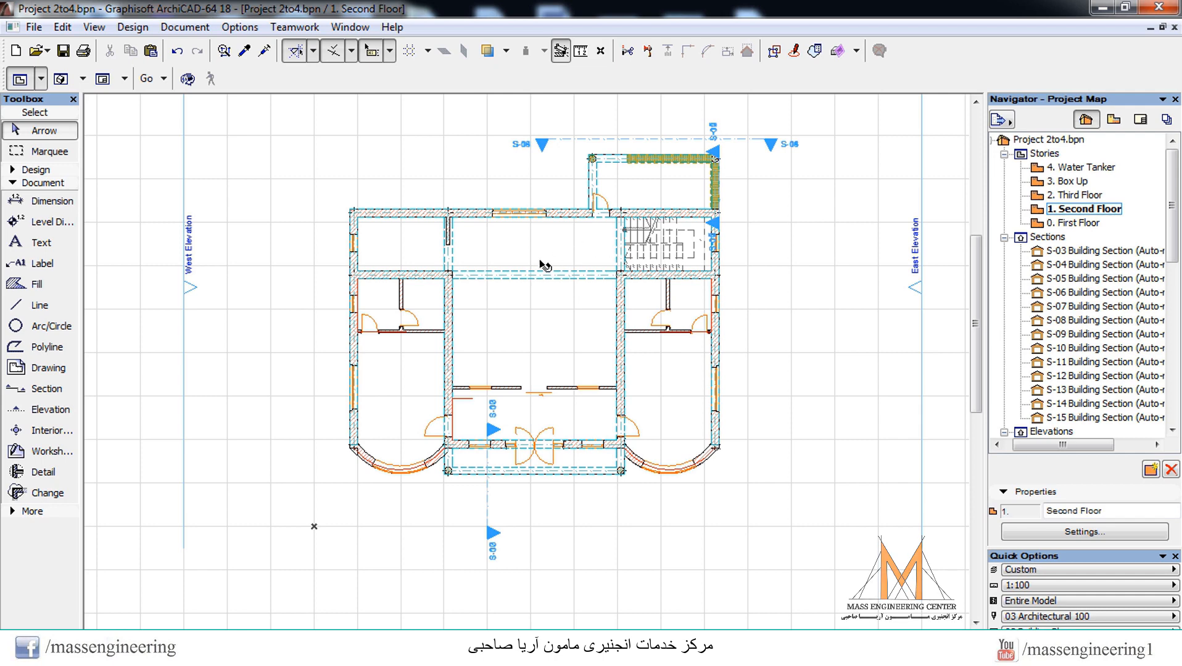
click(551, 350)
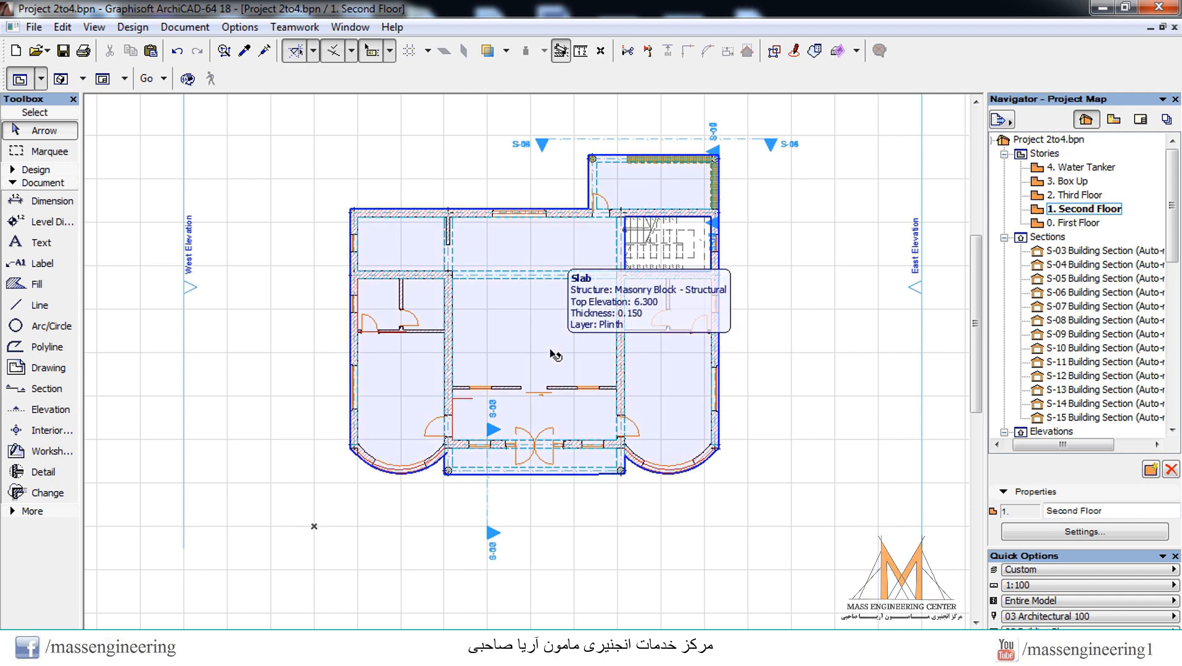
key(Escape)
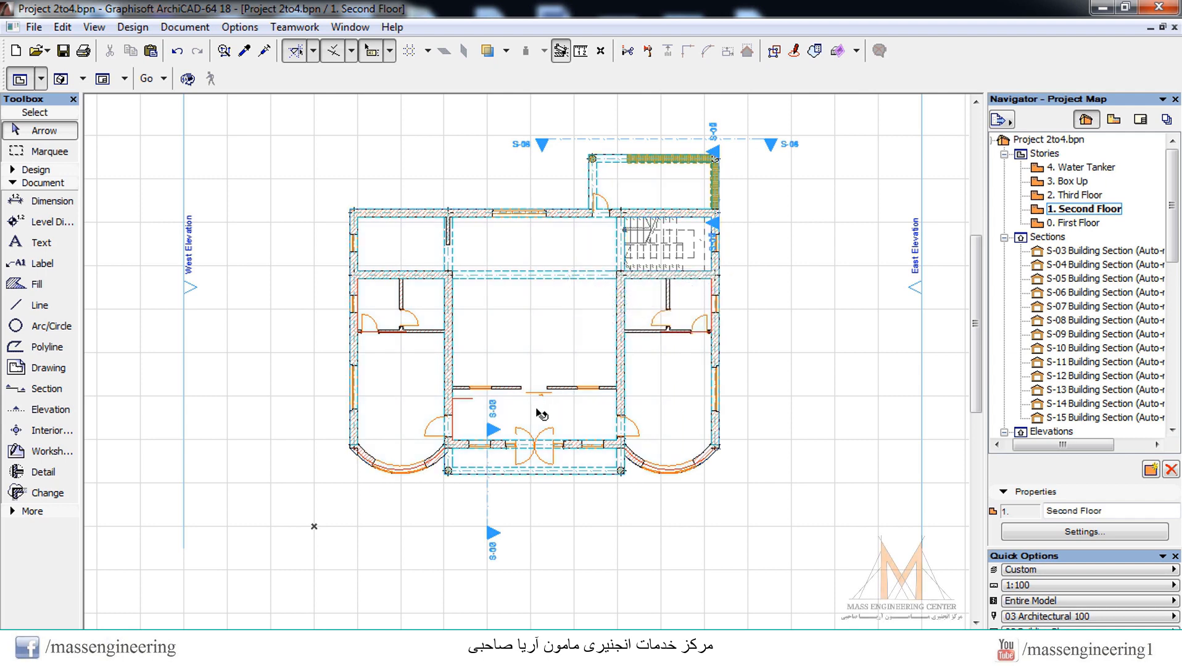
scroll(493, 419, up, 2)
scroll(494, 411, up, 2)
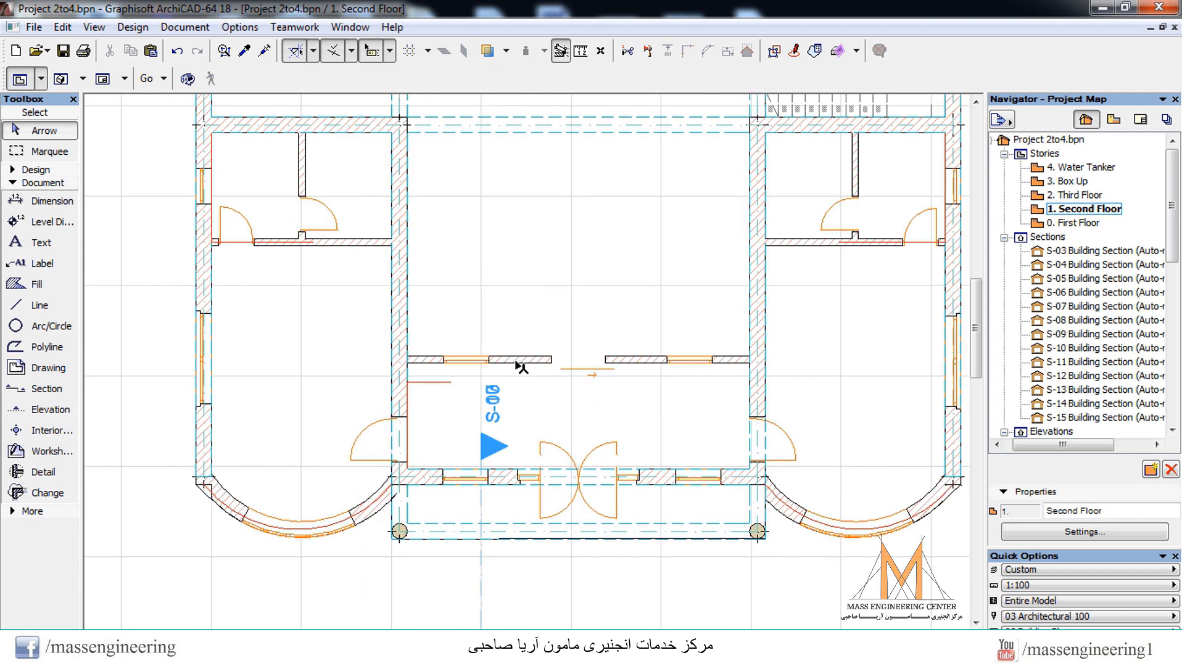
click(517, 362)
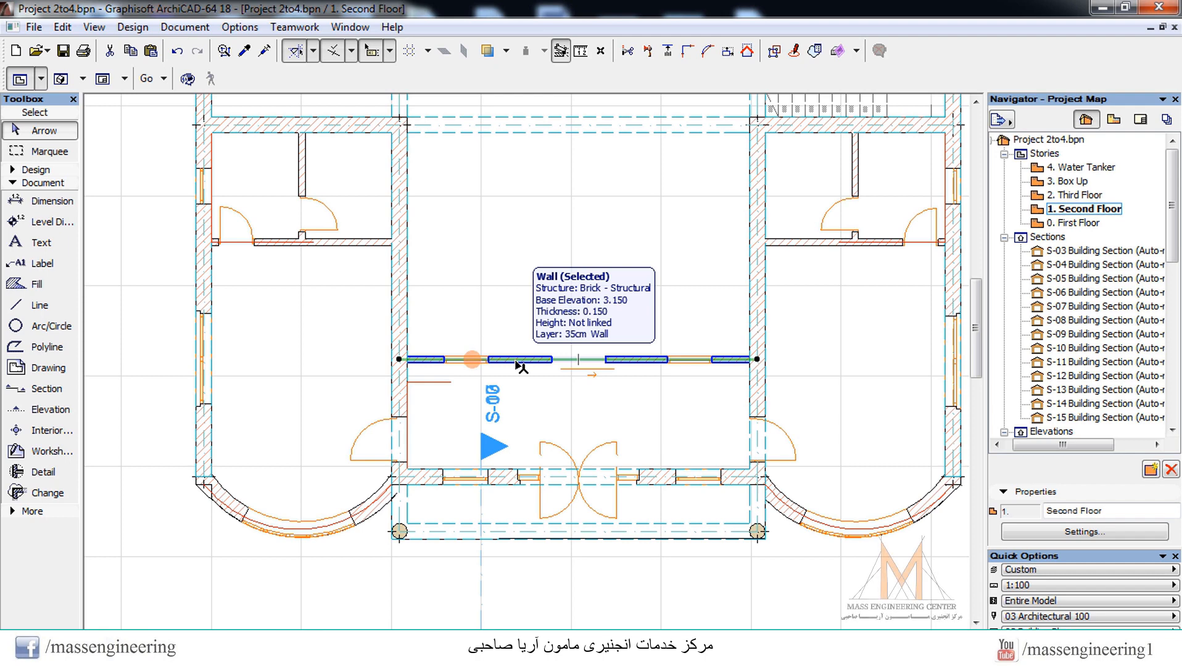
key(Delete)
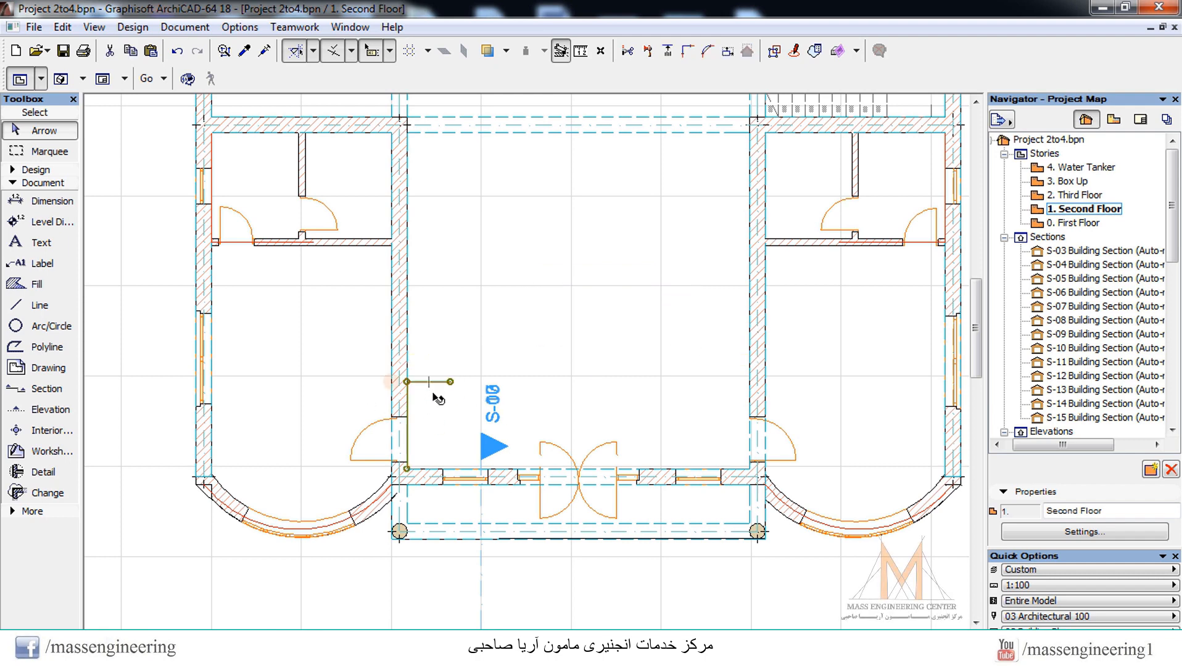
Replace the second-floor front arch double door with Double Door 18, 1.500 wide, and check the facade in 3D
click(578, 477)
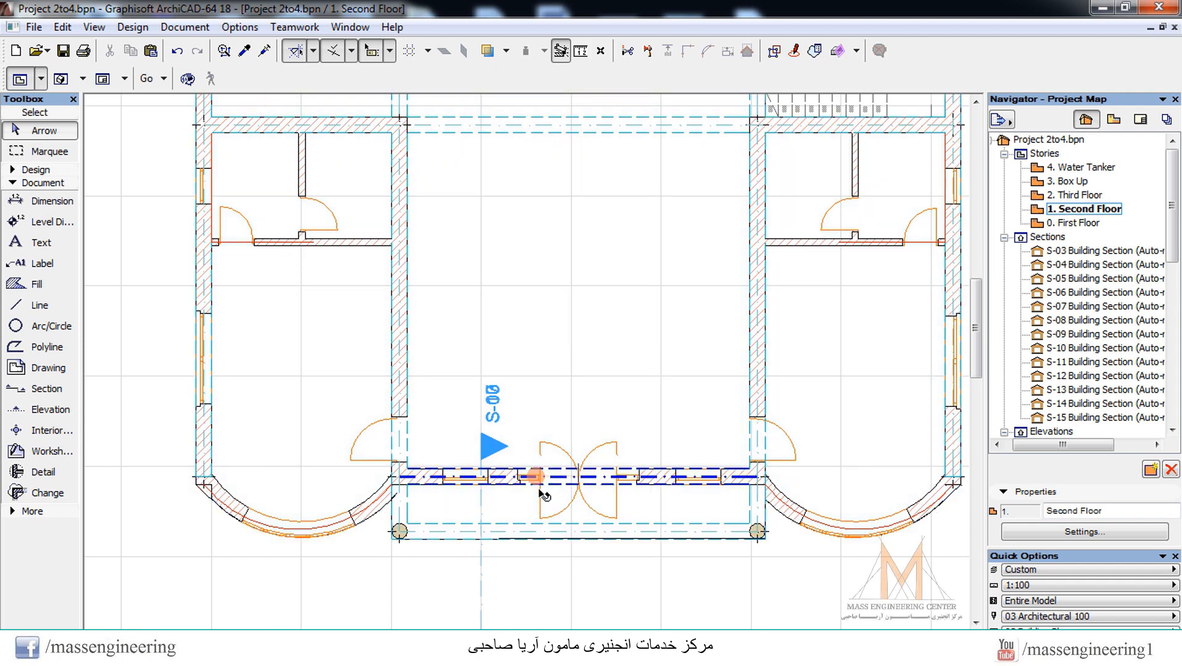
click(579, 485)
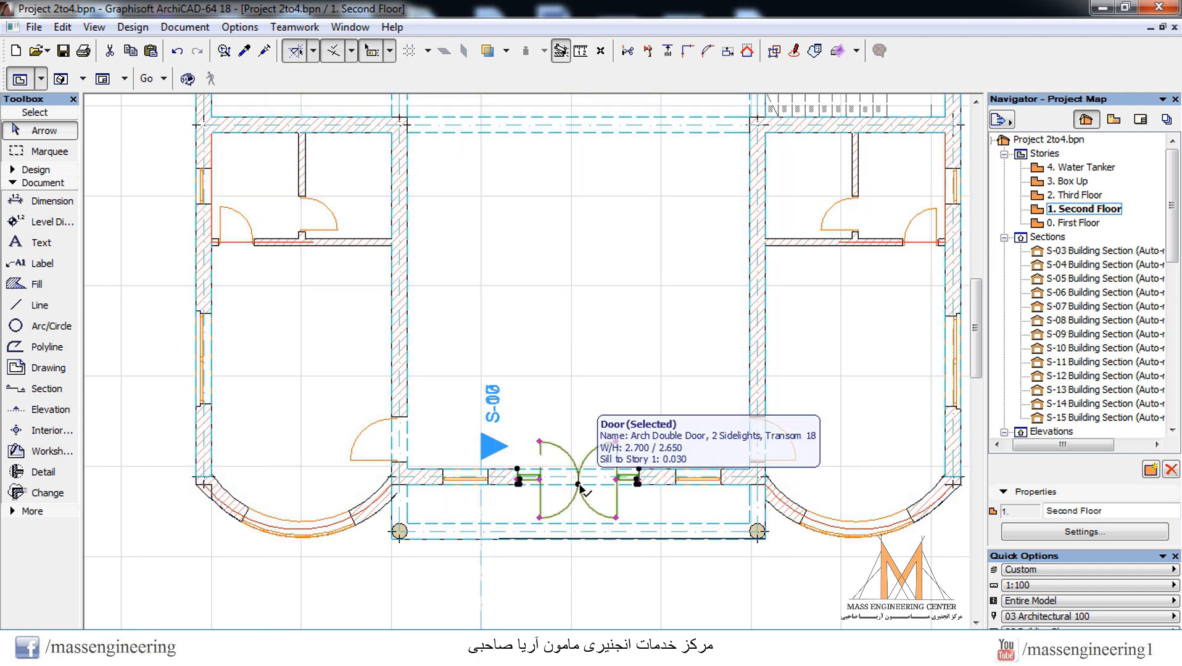
right_click(579, 486)
click(643, 119)
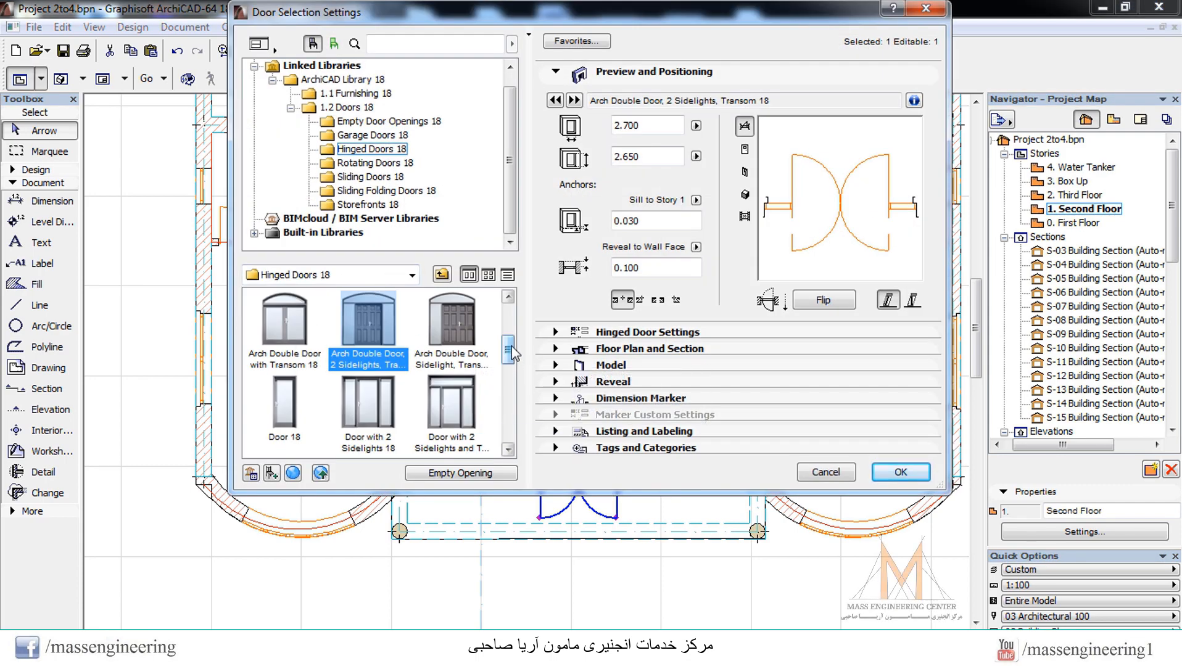
drag(511, 354, 508, 382)
click(463, 404)
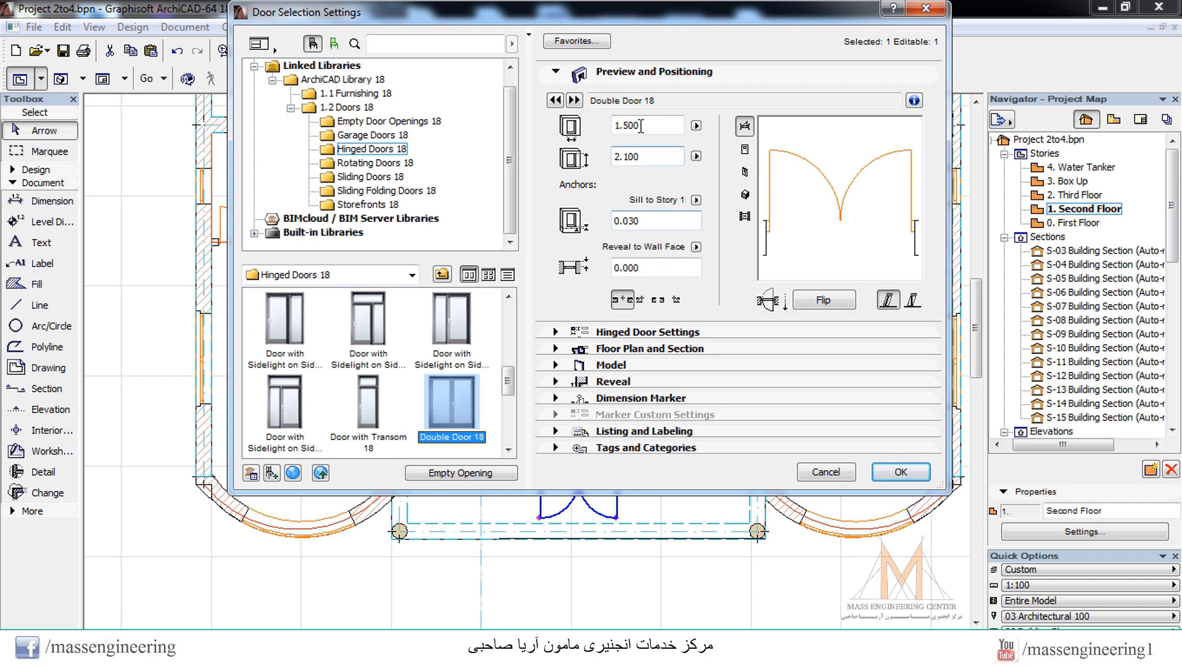
click(901, 472)
click(719, 507)
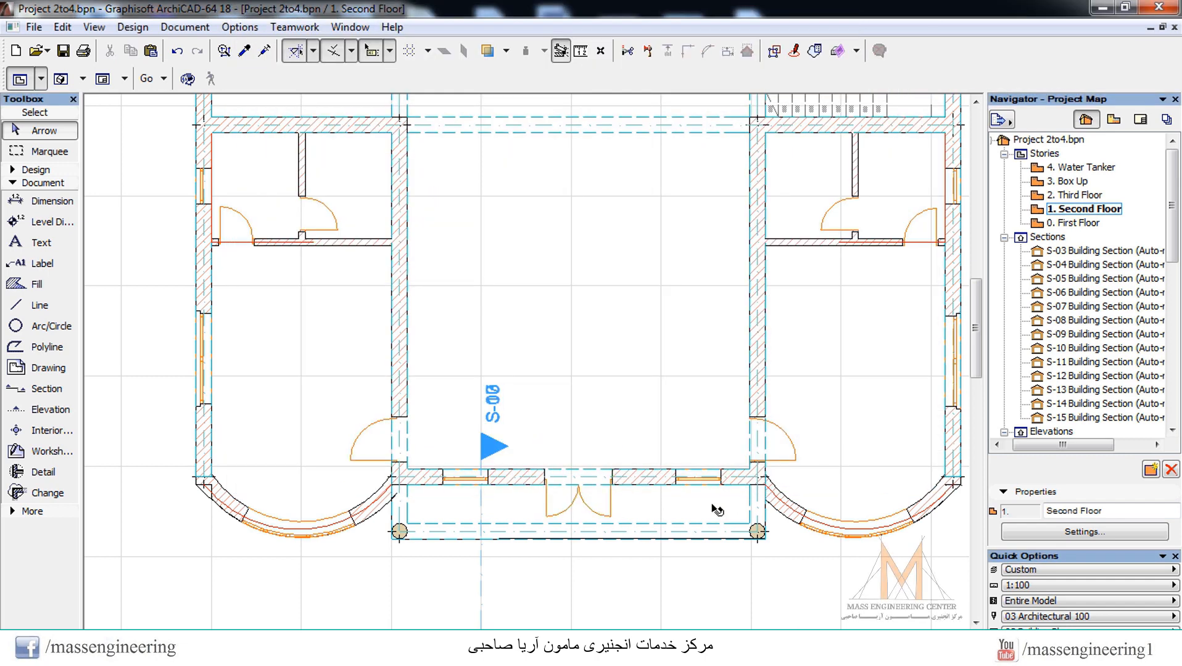
key(F3)
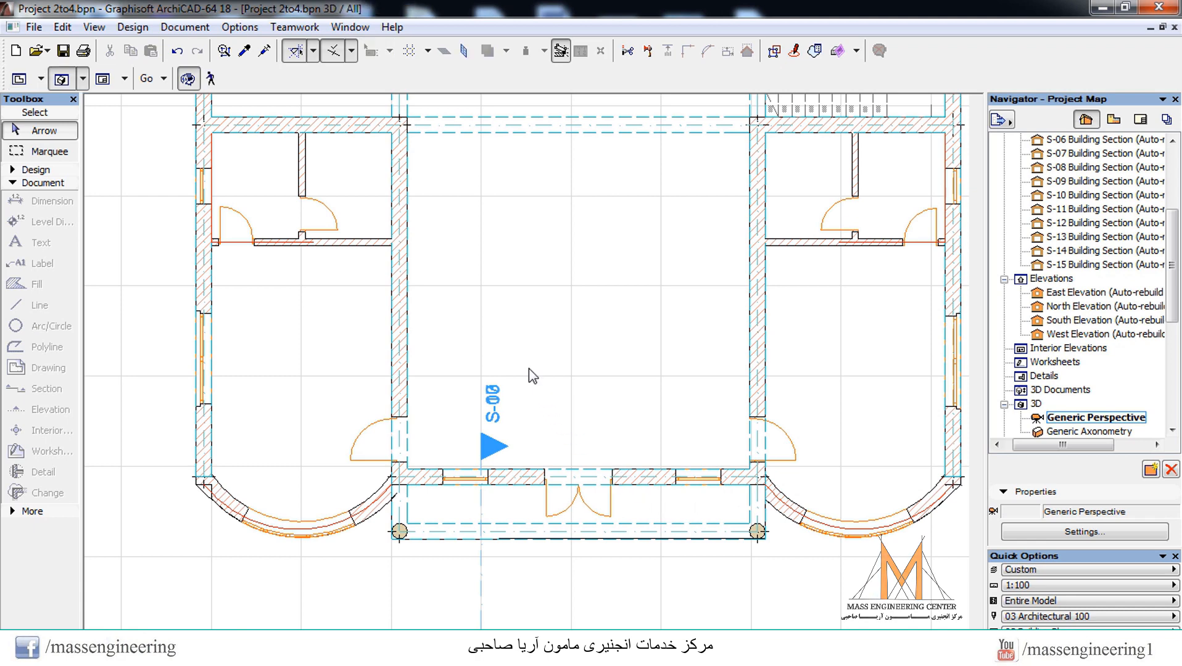
drag(460, 265, 416, 373)
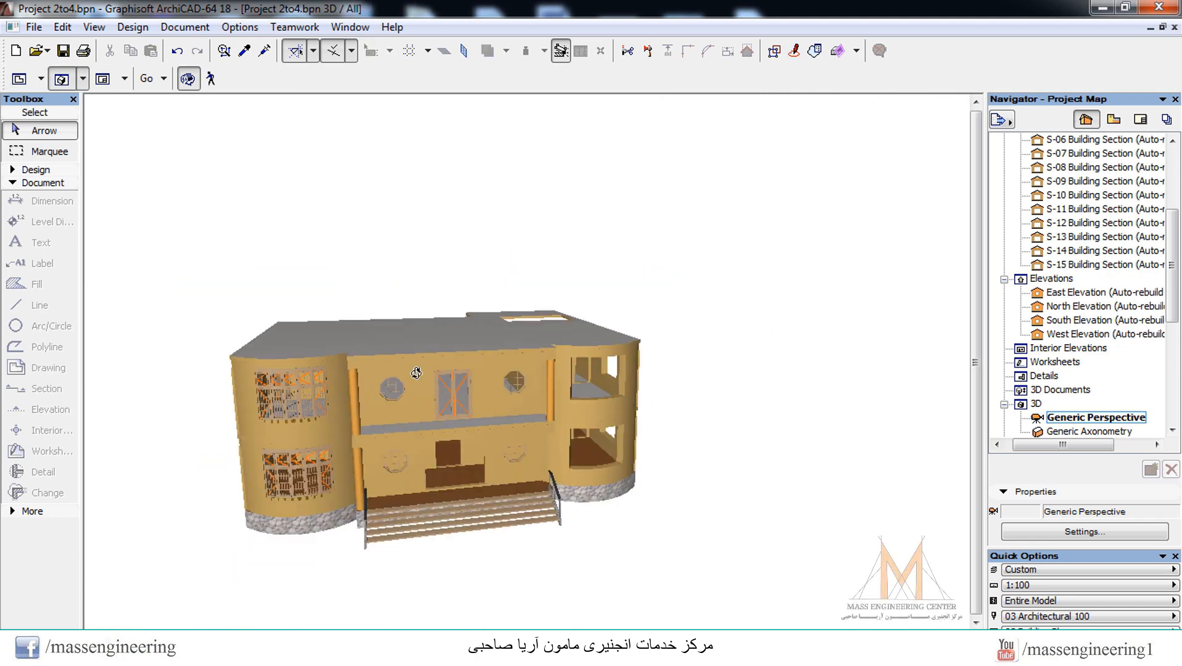
drag(434, 456, 353, 423)
scroll(318, 434, up, 4)
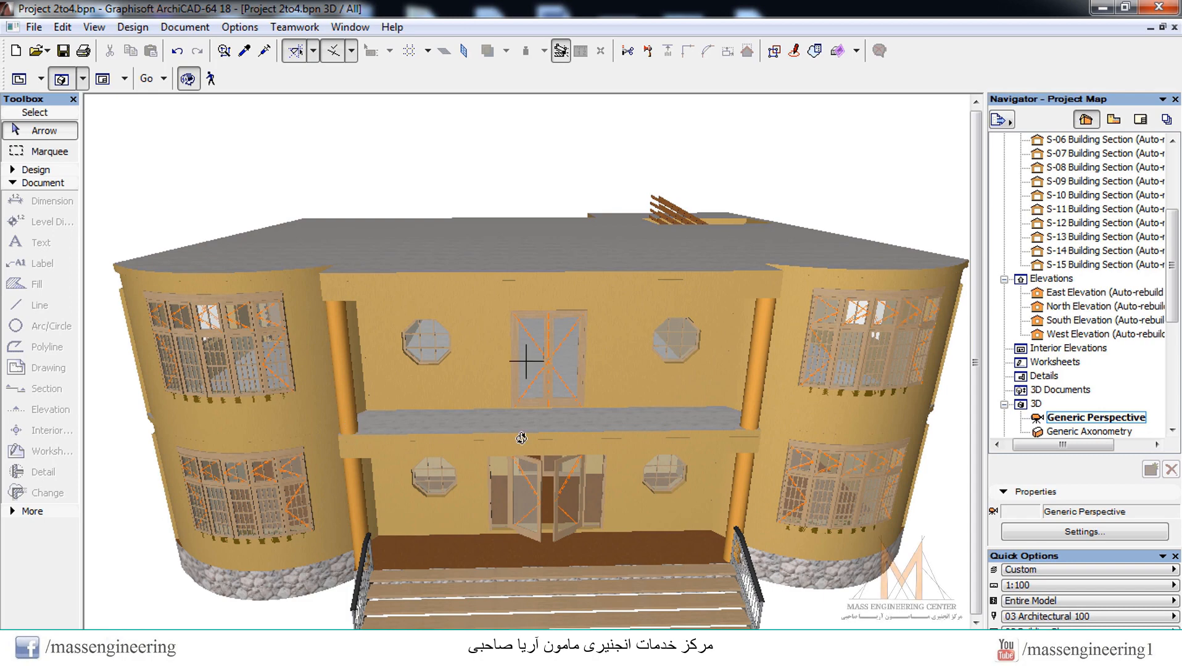
key(Escape)
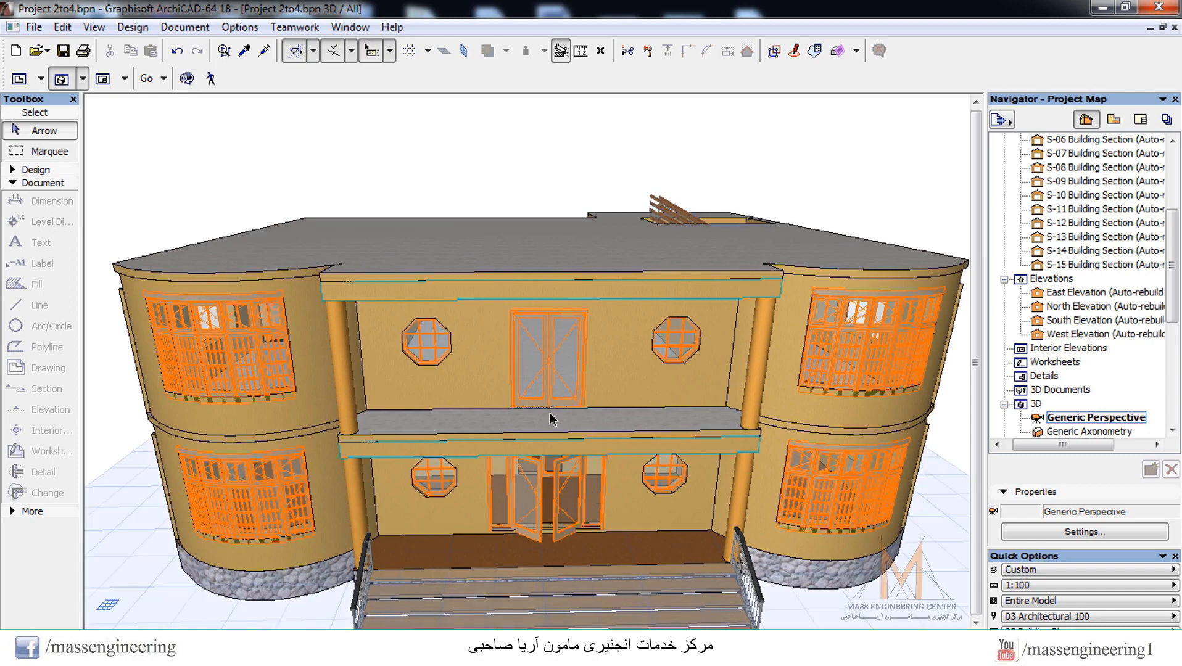
On the Second Floor plan, replace both octagonal front windows beside the entrance door with Oval Window 18
key(F2)
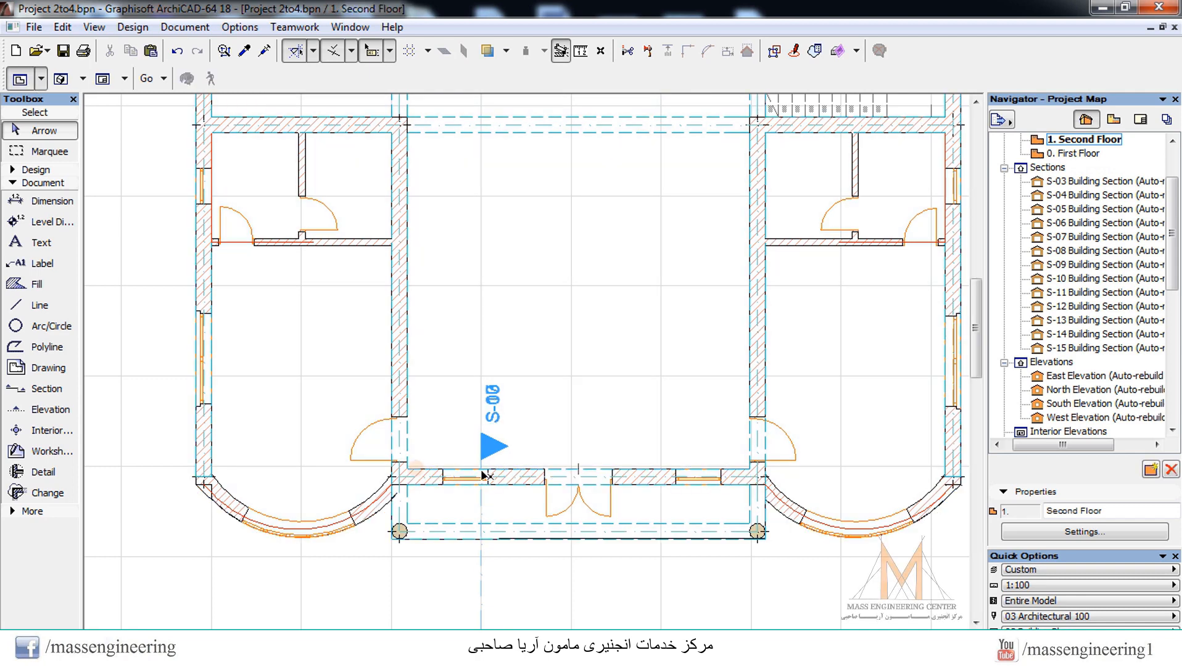
click(465, 478)
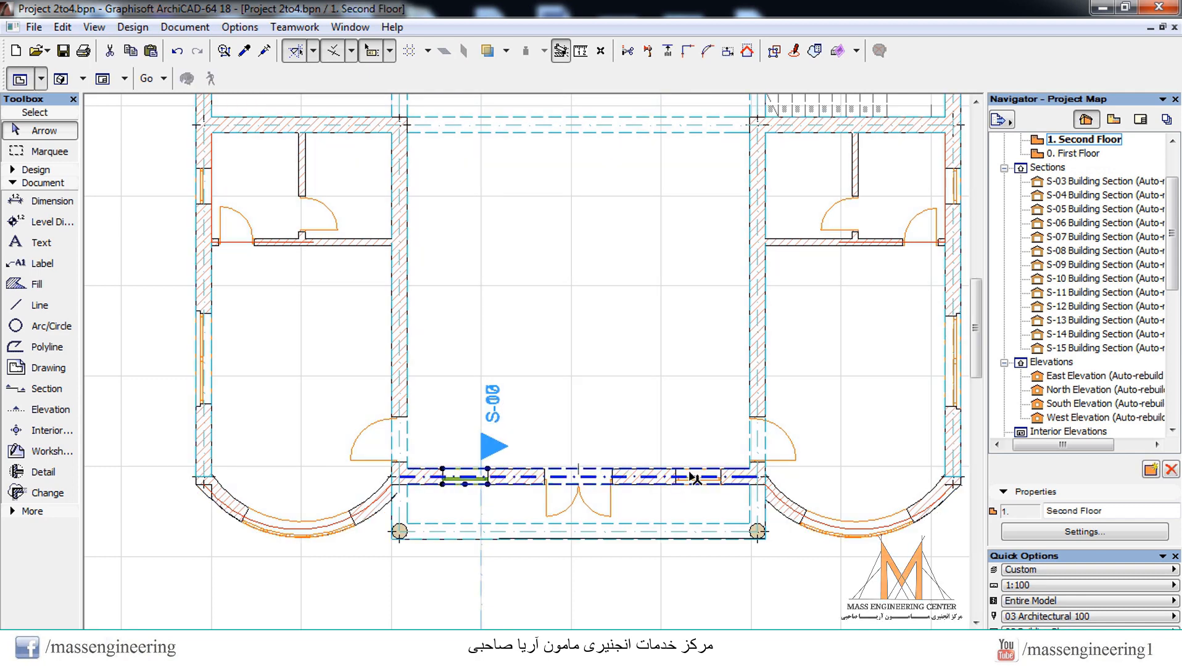
shift+click(679, 475)
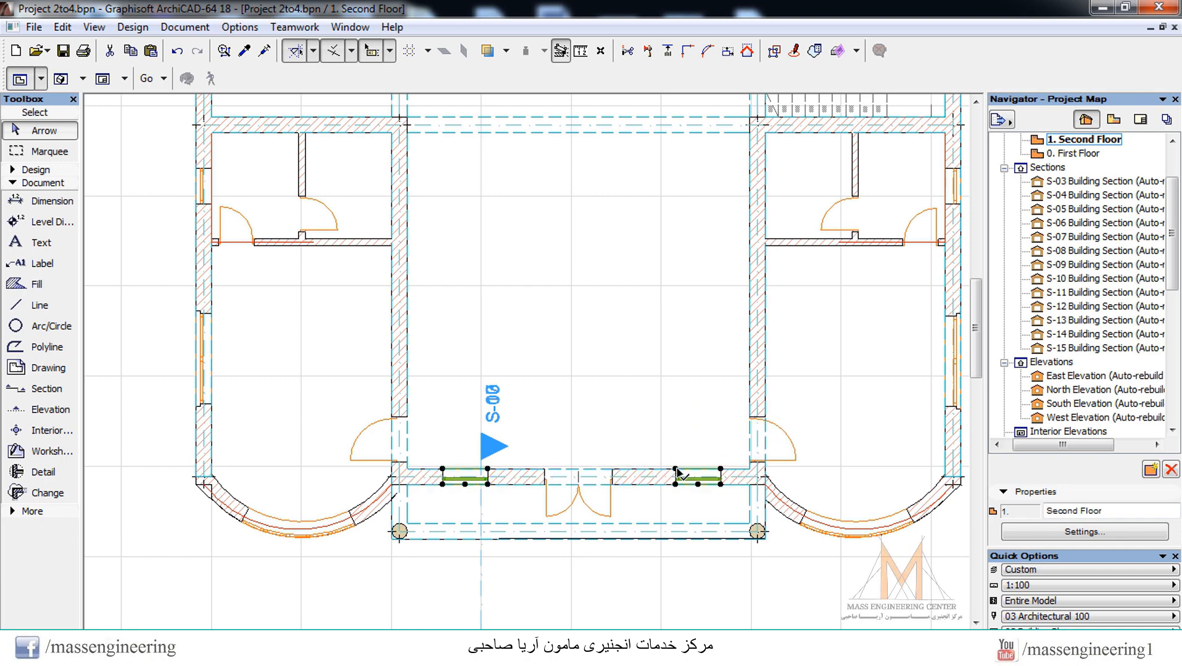
right_click(679, 475)
click(747, 104)
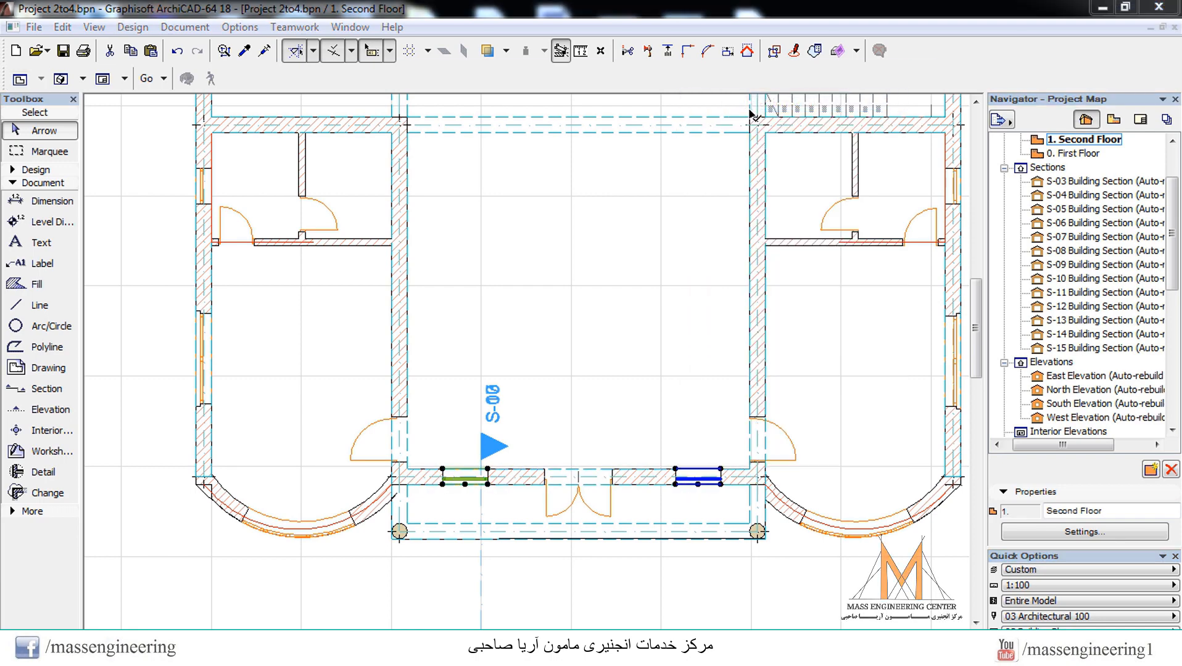
drag(510, 419, 510, 450)
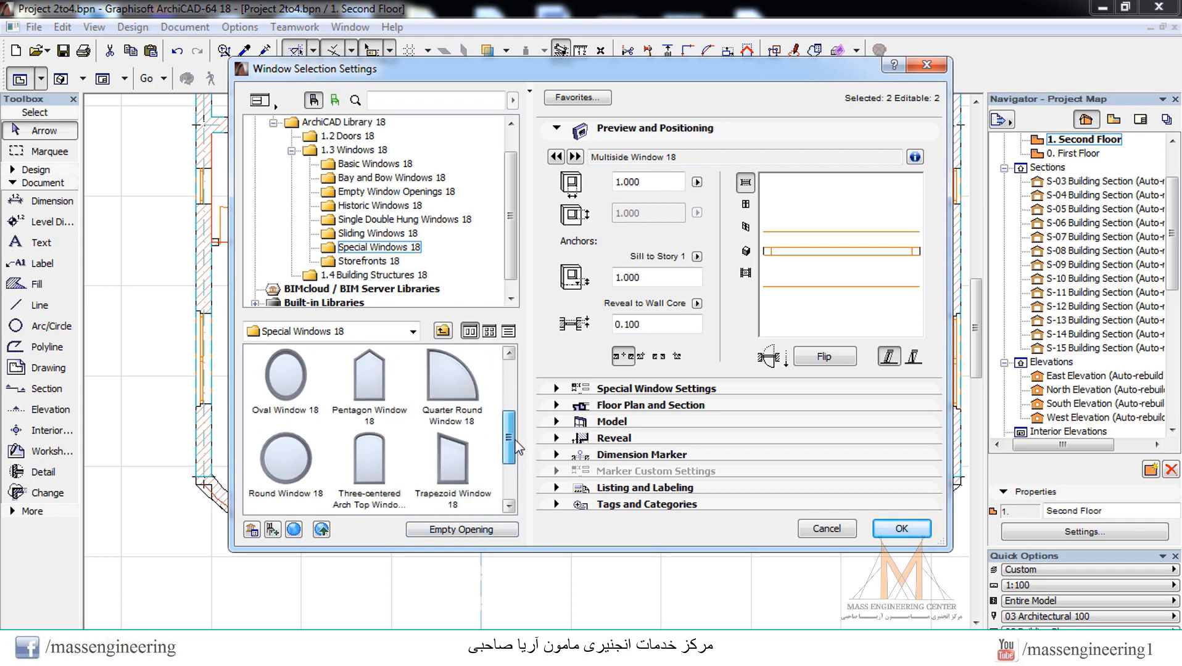
click(307, 398)
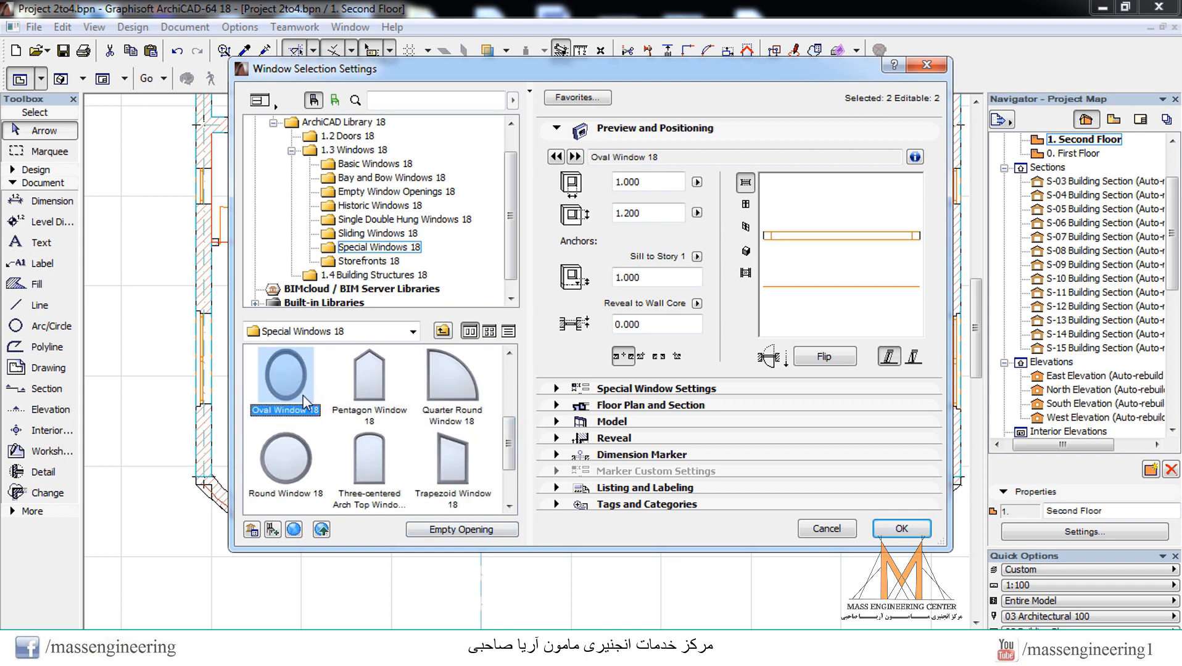
click(900, 529)
click(877, 570)
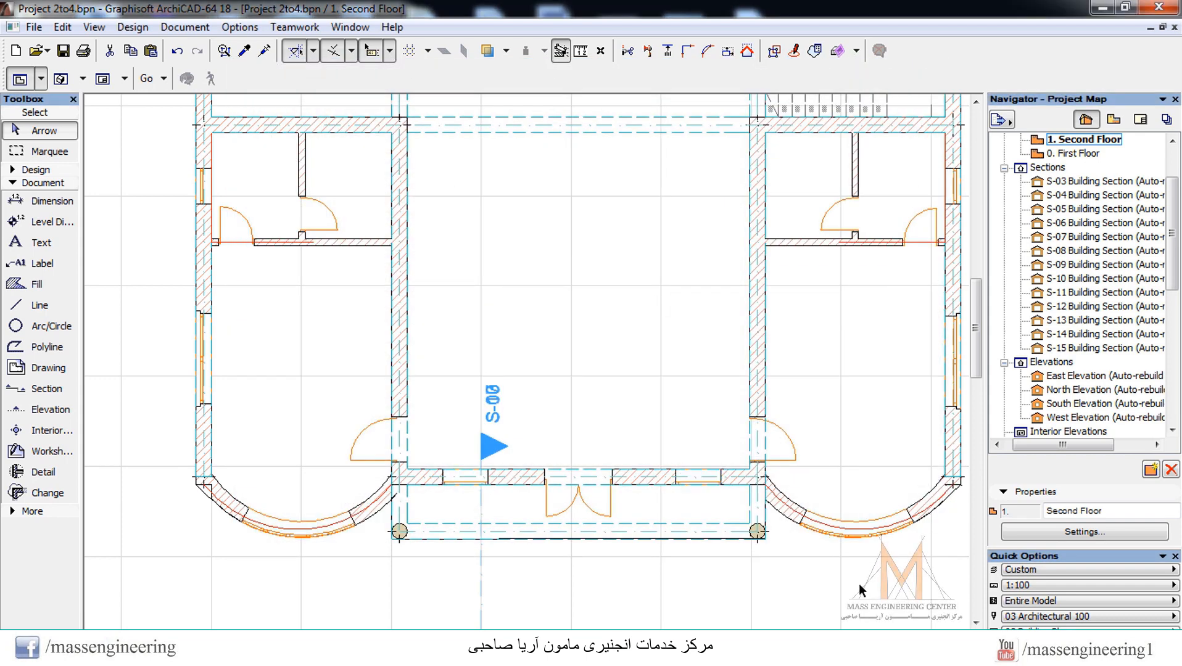
Examine the changed front facade in 3D and review the Second Floor plan
key(F3)
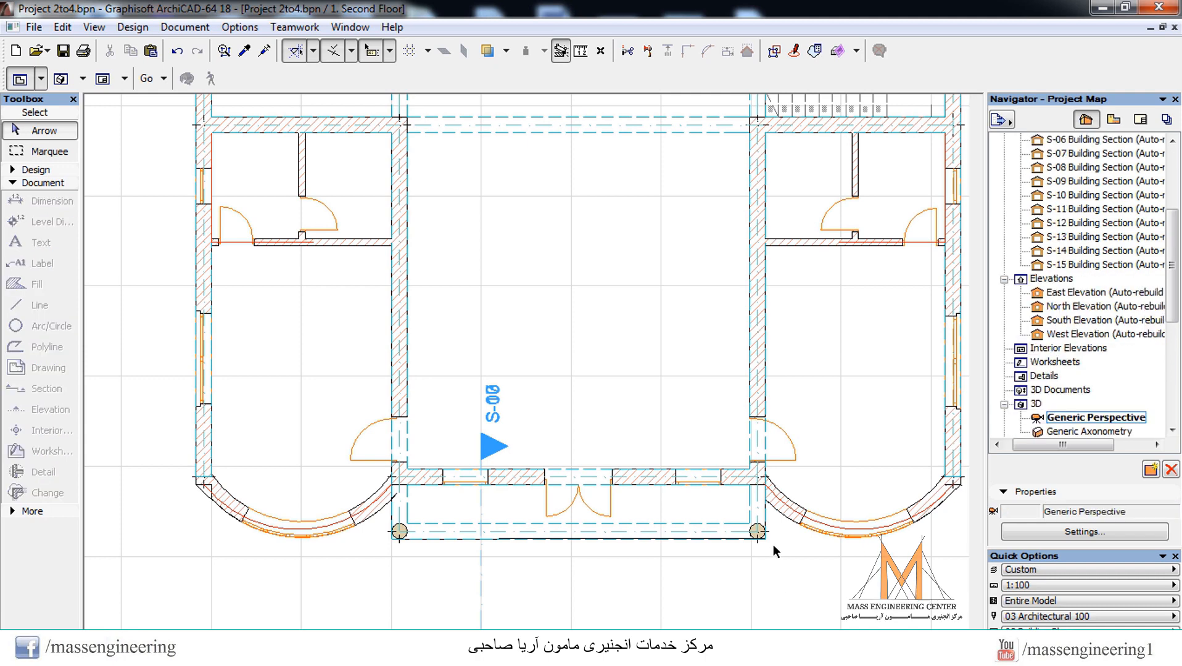
scroll(518, 251, down, 1)
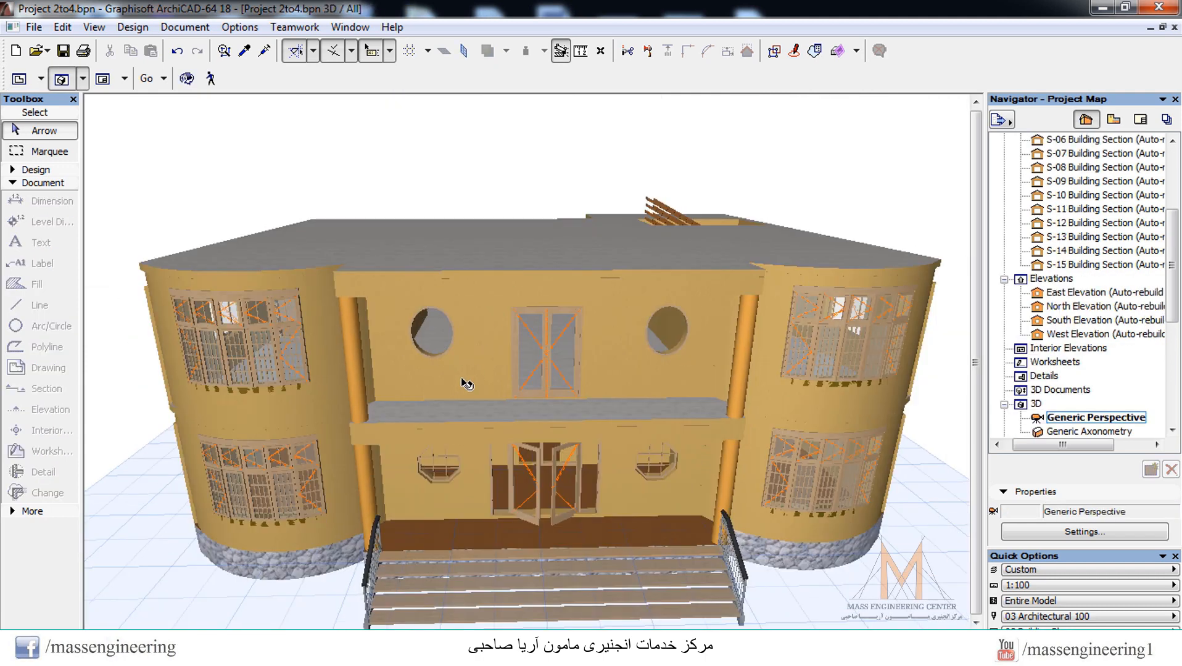
click(186, 86)
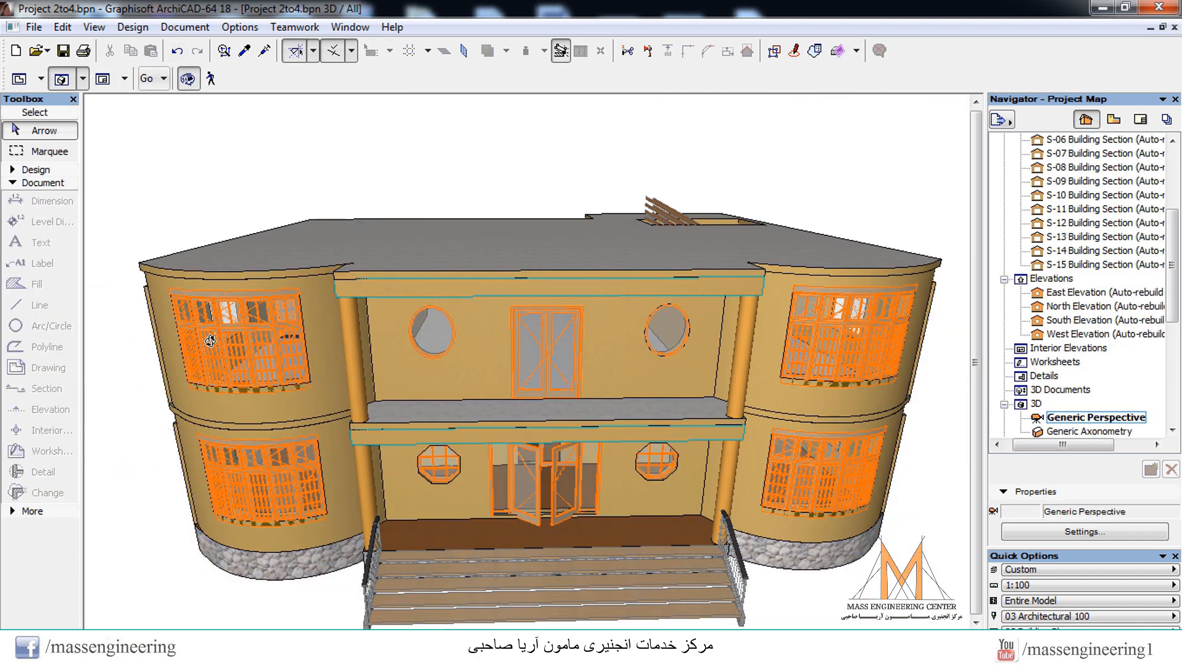
drag(211, 343, 216, 387)
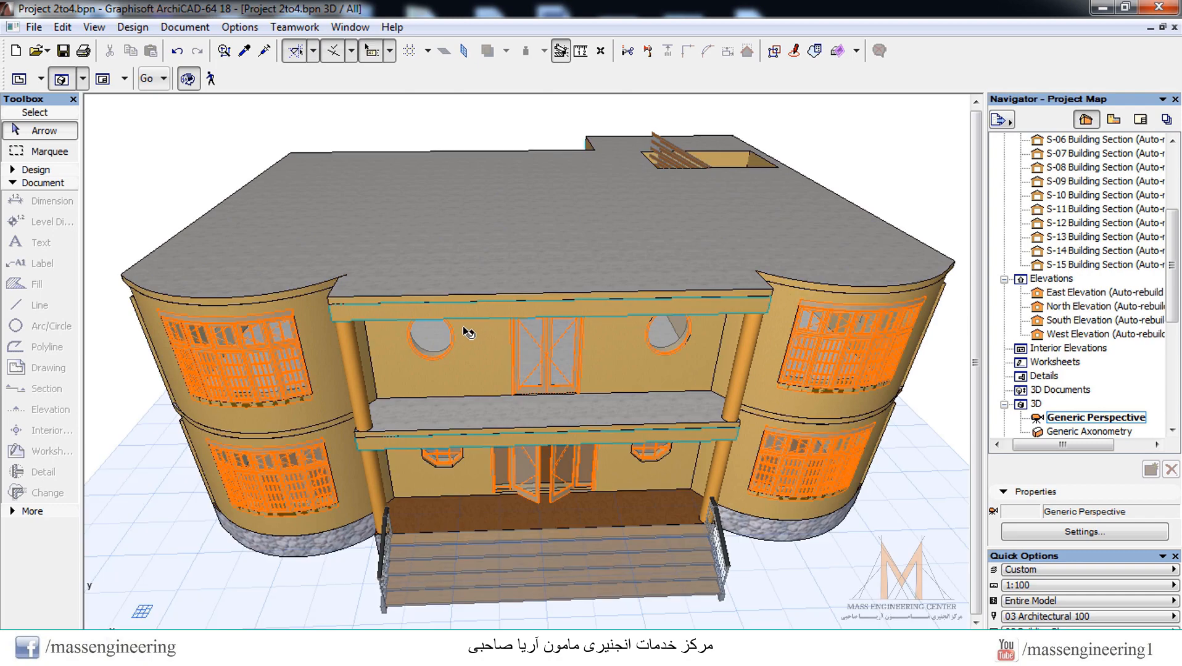
key(F2)
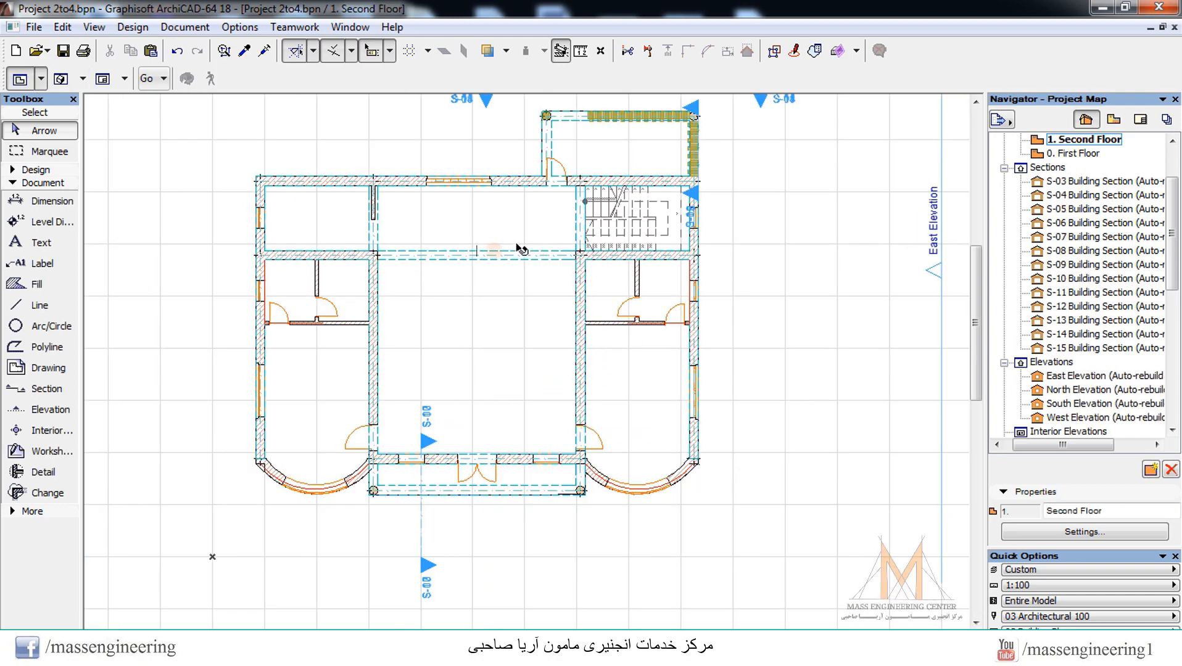
scroll(506, 248, up, 1)
scroll(825, 460, down, 1)
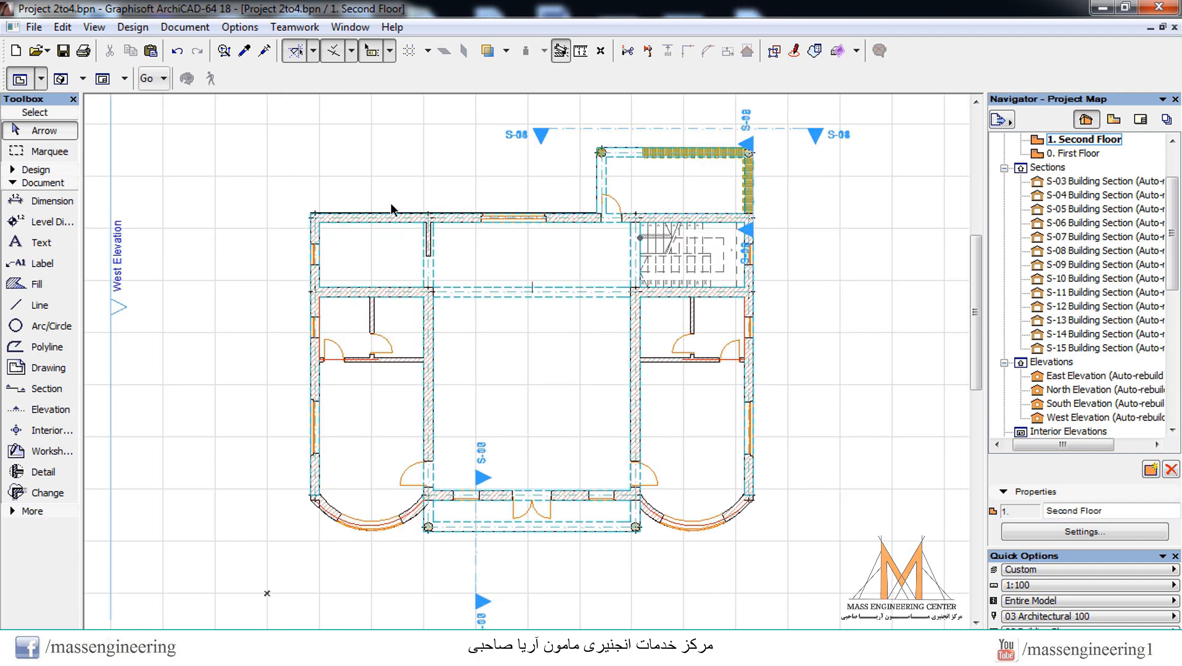
scroll(390, 251, up, 3)
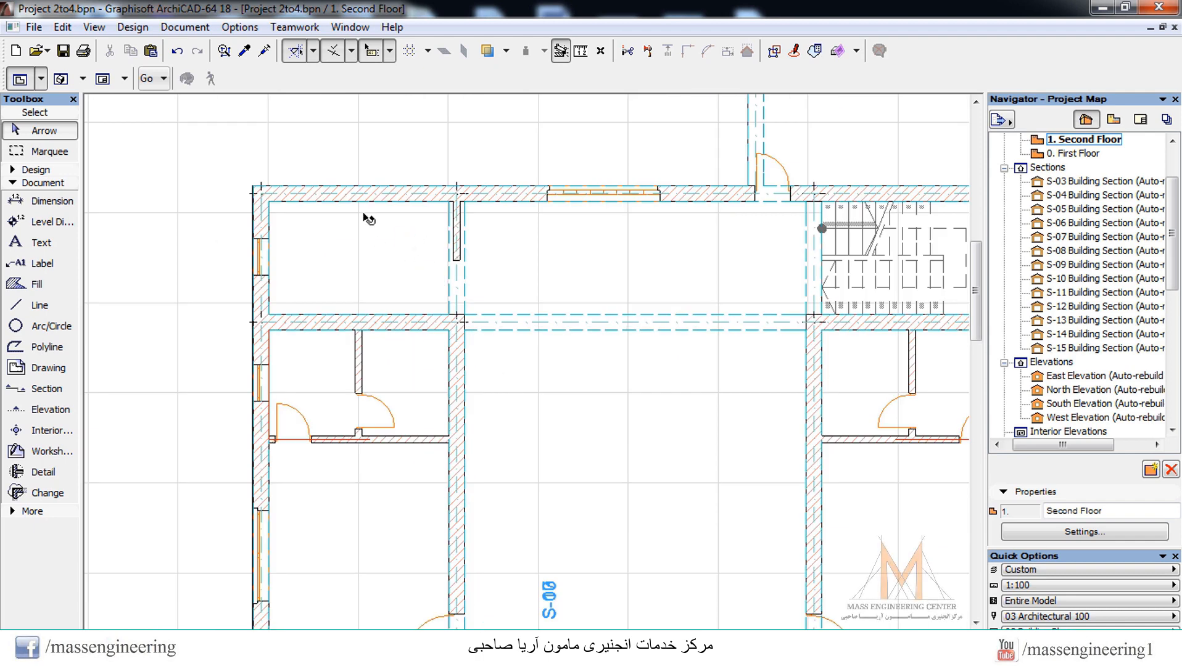
scroll(368, 219, down, 1)
scroll(409, 291, down, 1)
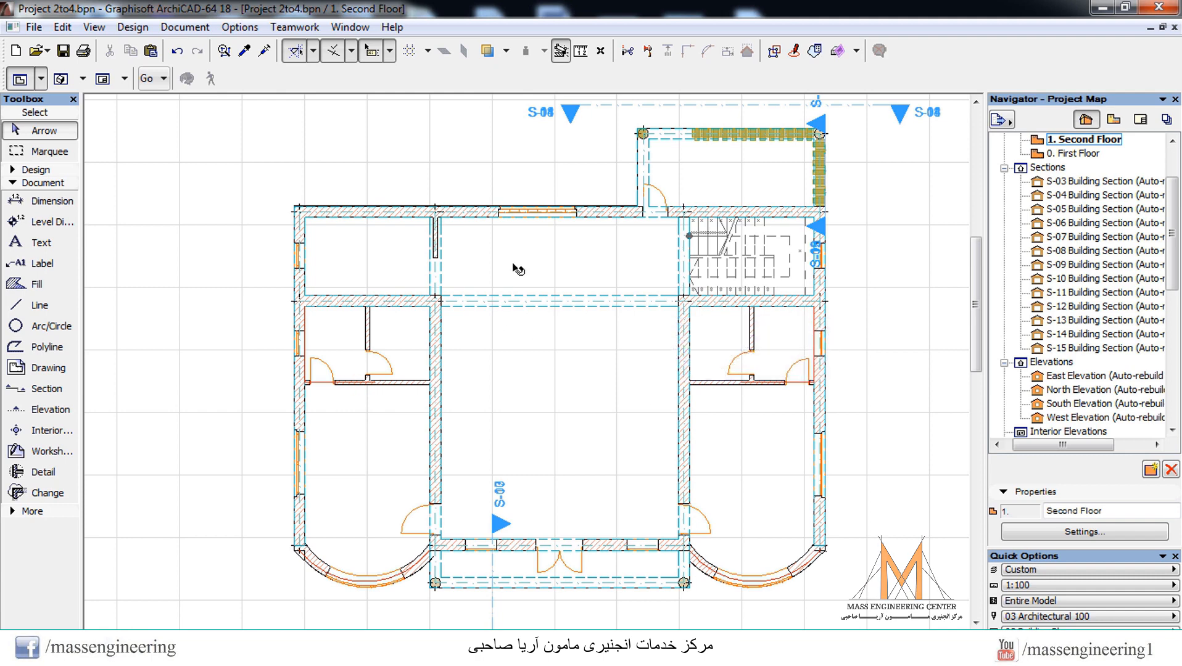
scroll(514, 266, down, 2)
key(F3)
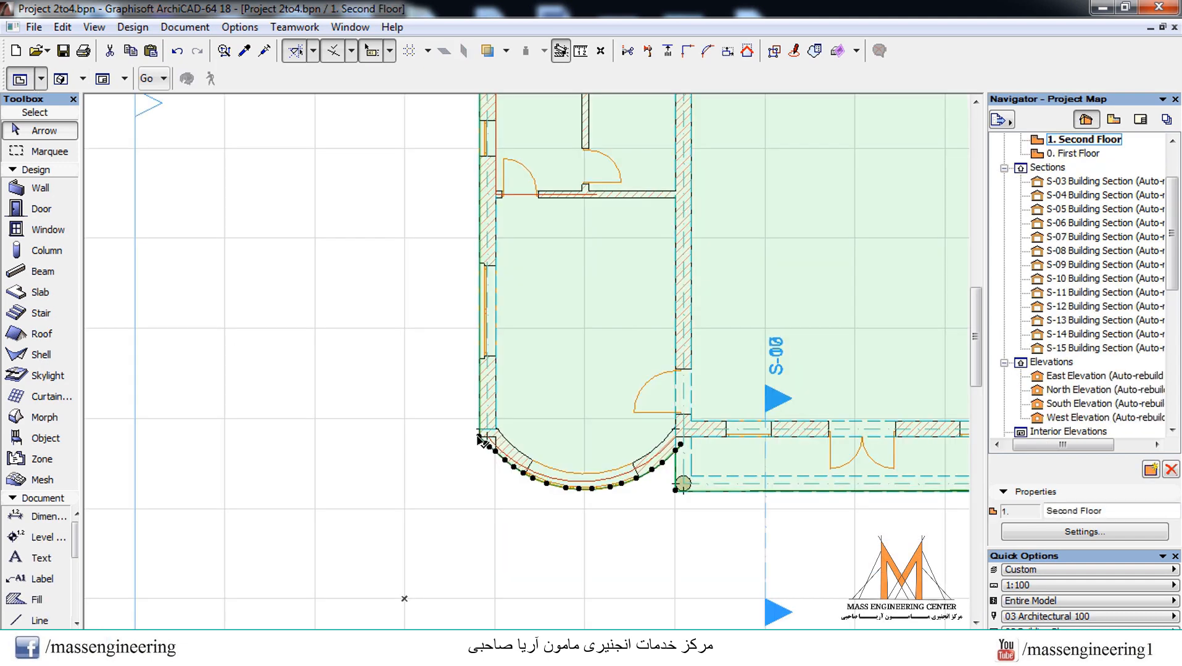
Start an addition to the Second Floor slab just above the west side window, projecting 0.6 m outward from the wall
click(480, 437)
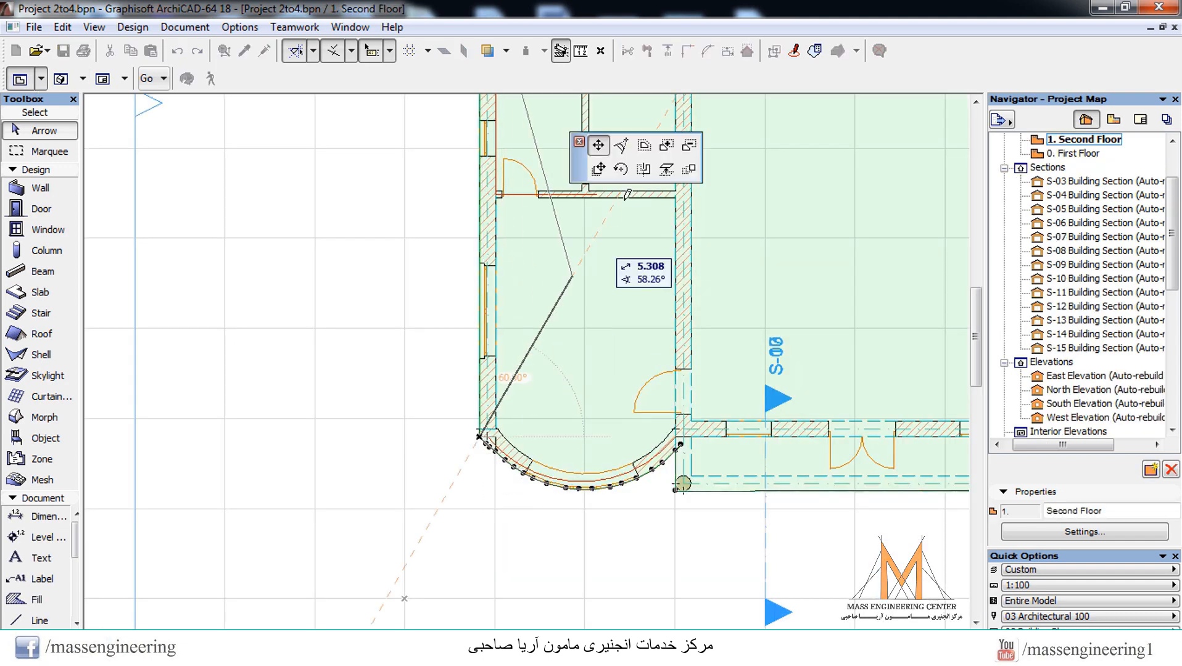
click(673, 148)
scroll(450, 265, up, 5)
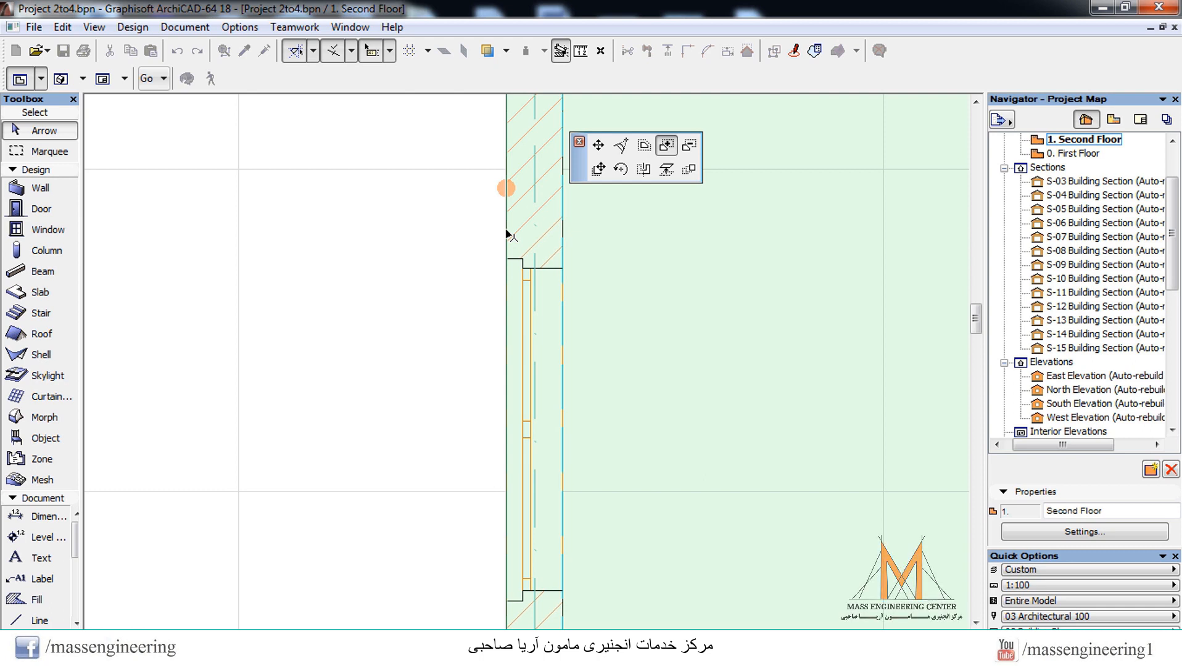
click(506, 231)
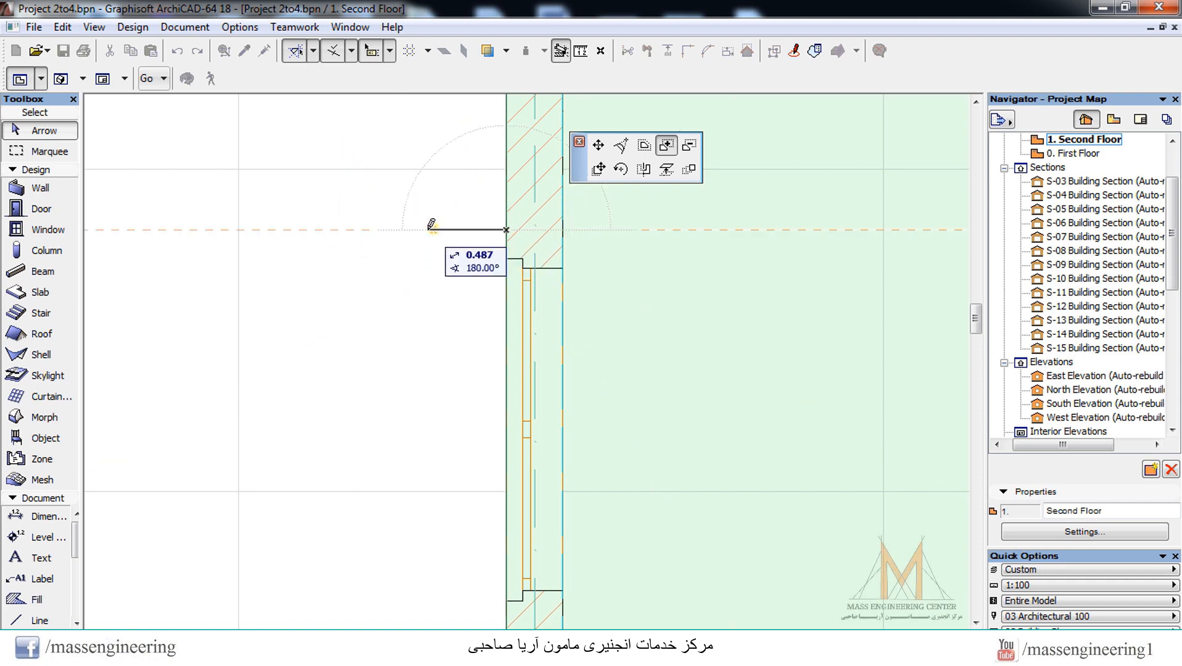
text(0.6)
key(Return)
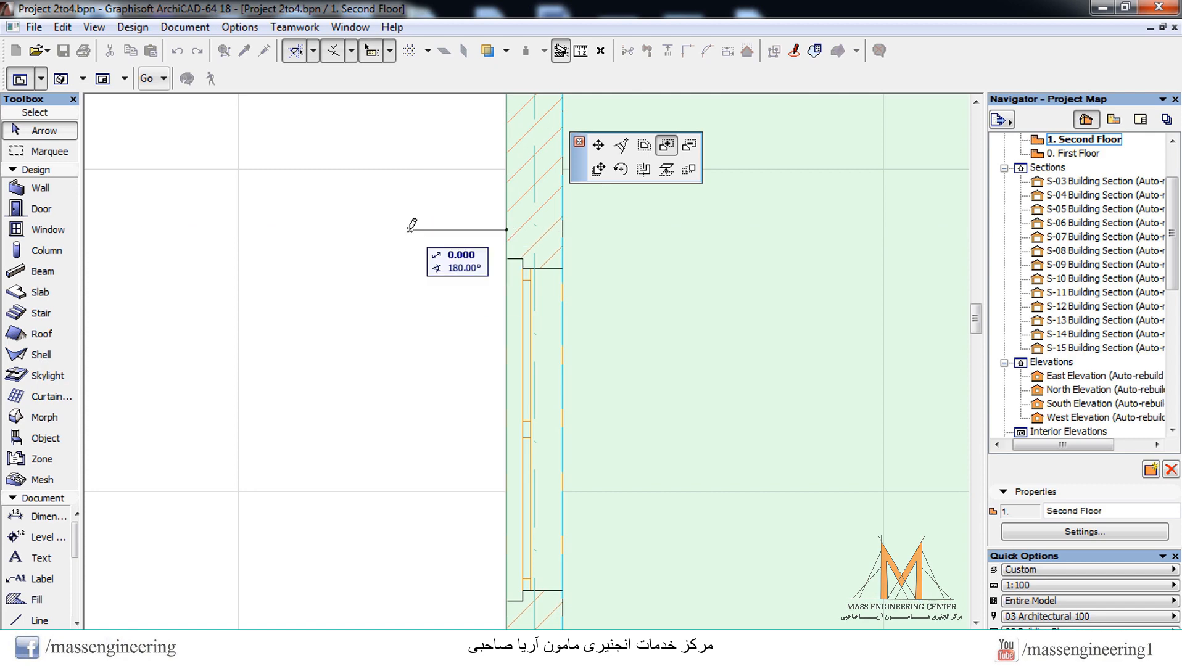
Place a horizontal guide line outward from the west wall's outer face, just below the side window
scroll(455, 147, down, 2)
scroll(454, 152, down, 1)
scroll(452, 426, up, 1)
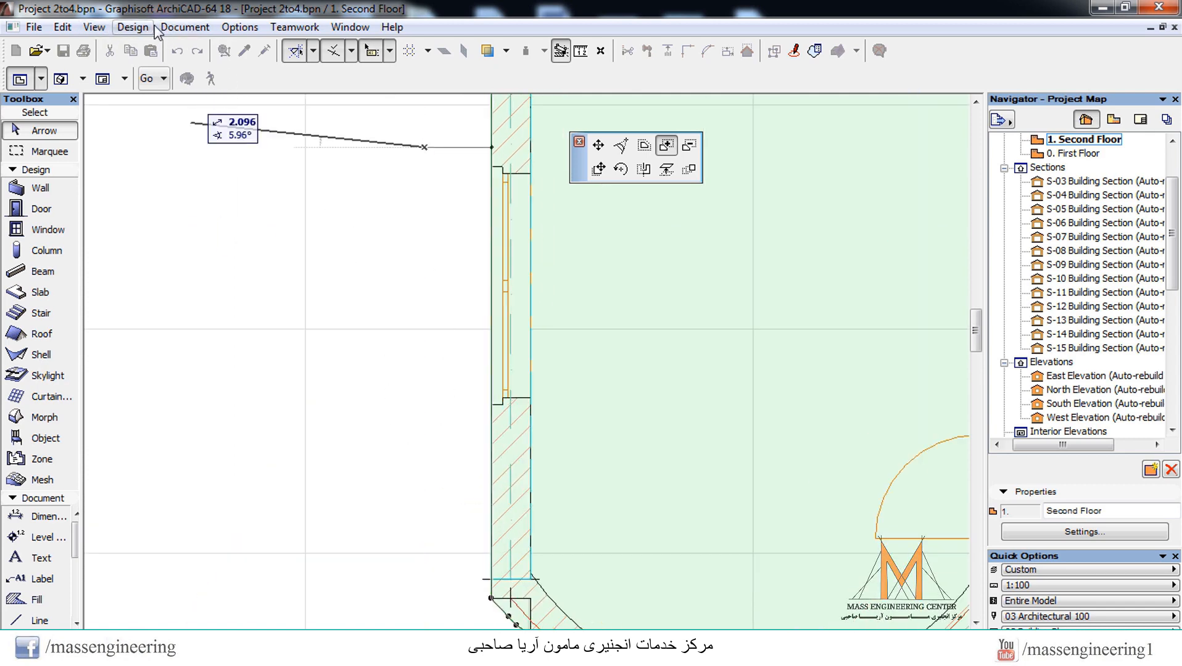
click(185, 28)
click(185, 28)
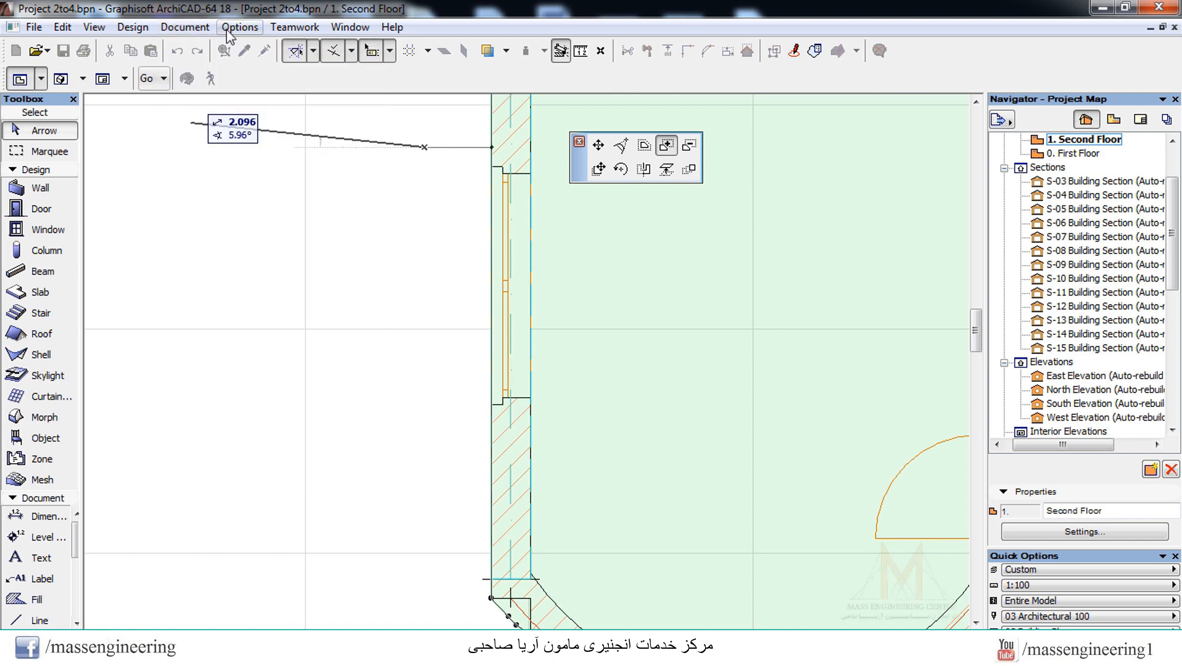
click(318, 54)
click(327, 78)
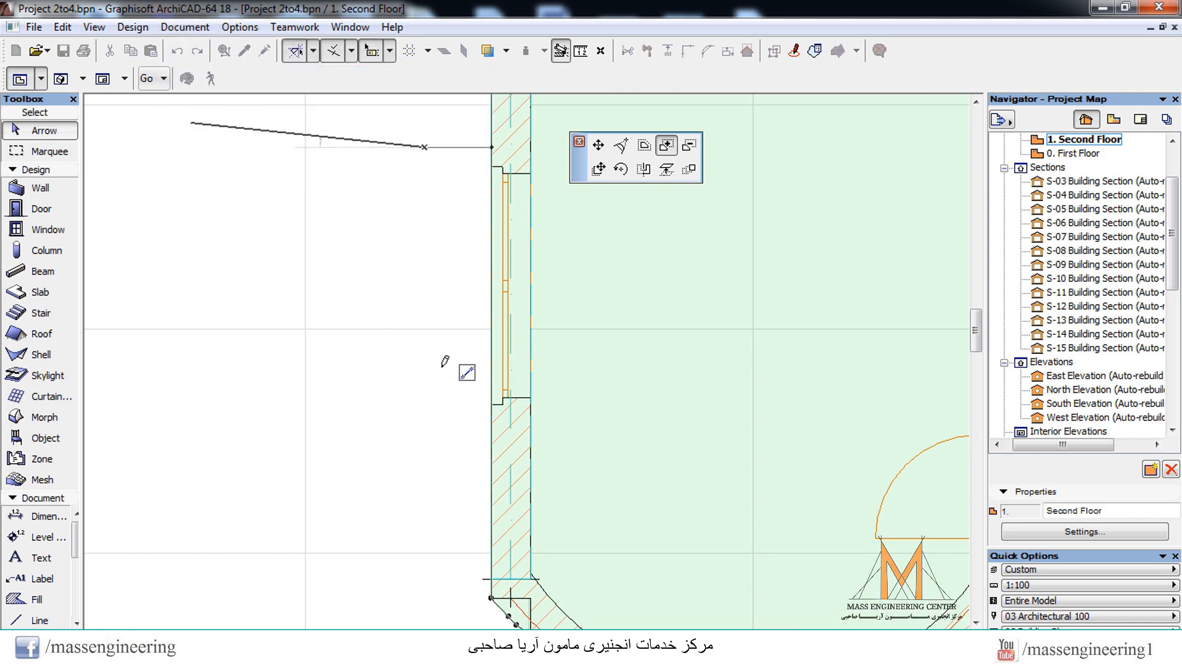
click(491, 433)
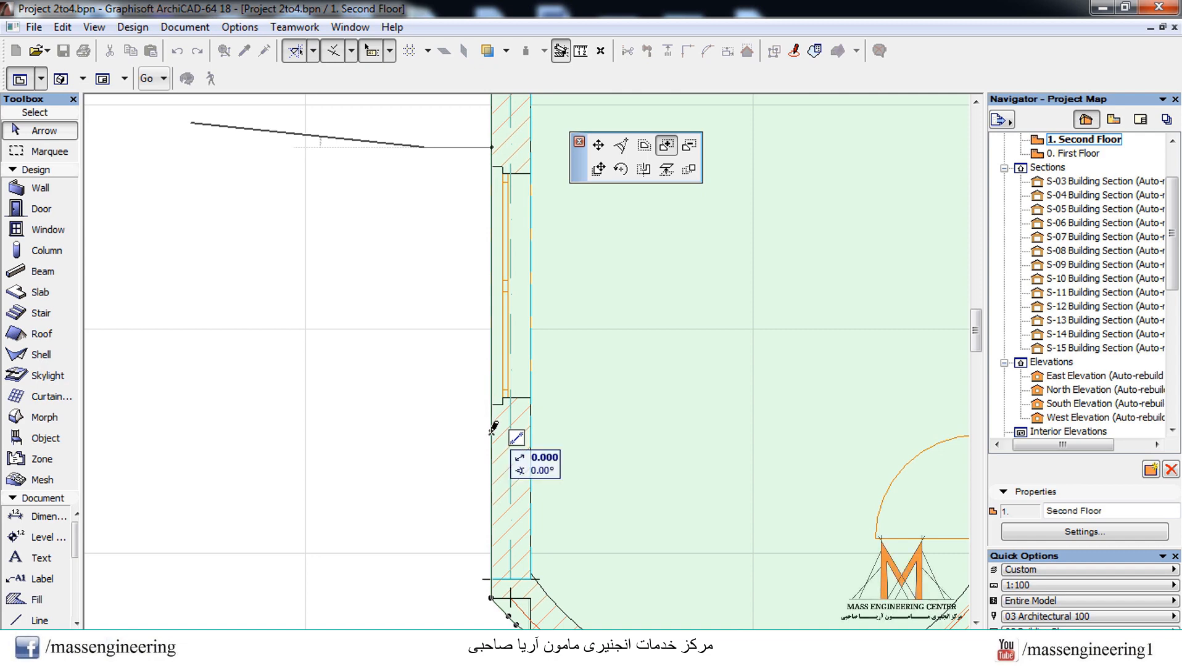
click(315, 432)
Complete the rectangular slab extension beside the west window, about 2.55 m long up to the guide line, and check it in 3D
click(424, 147)
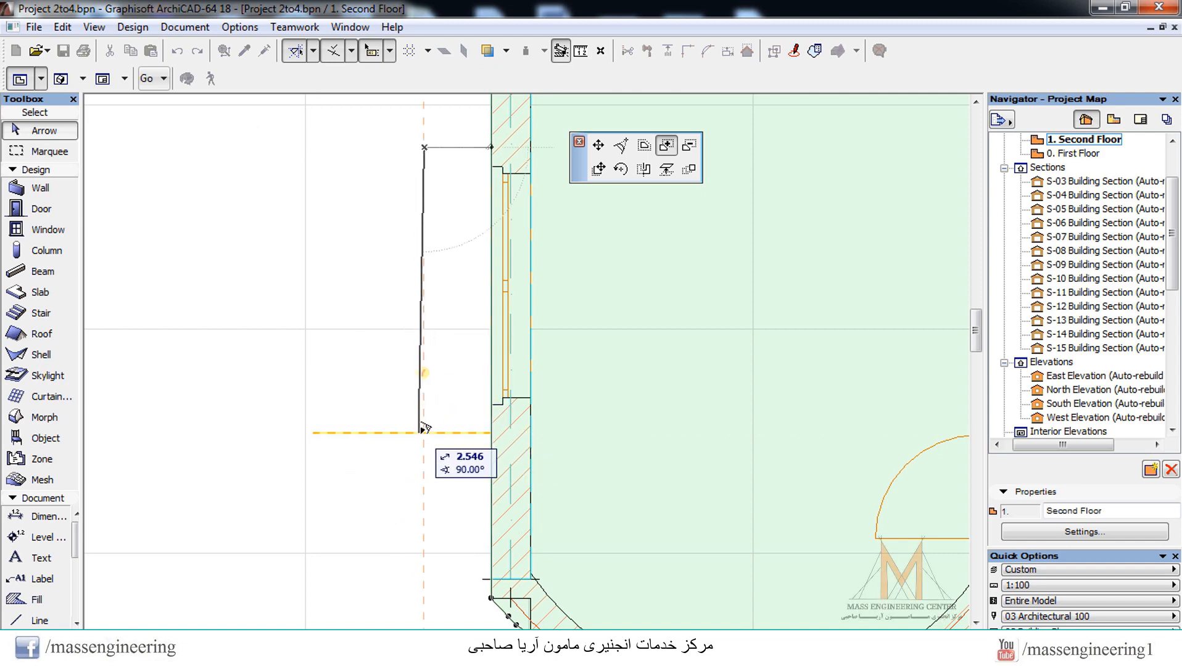
click(424, 433)
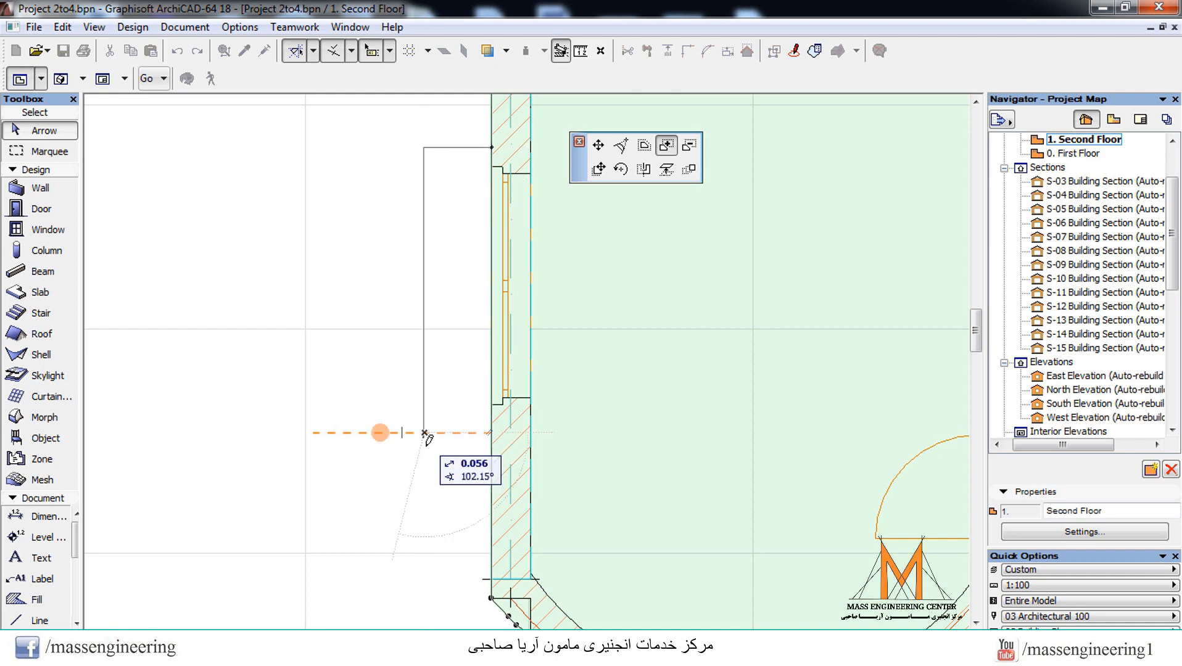
click(491, 433)
right_click(506, 433)
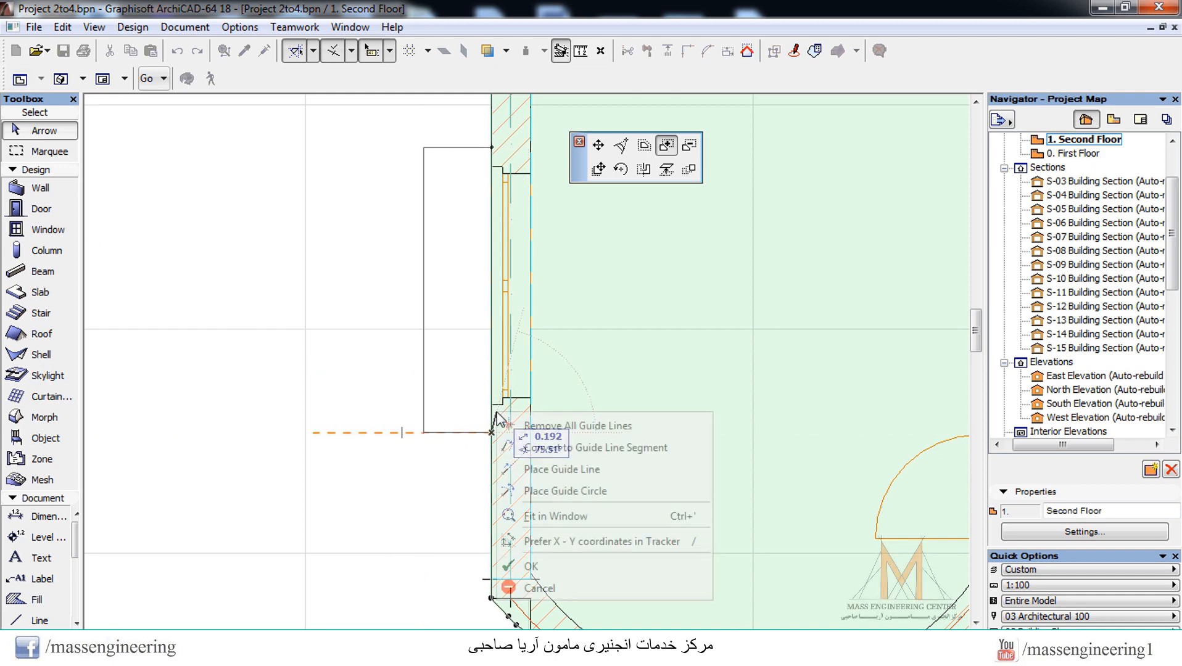
click(545, 564)
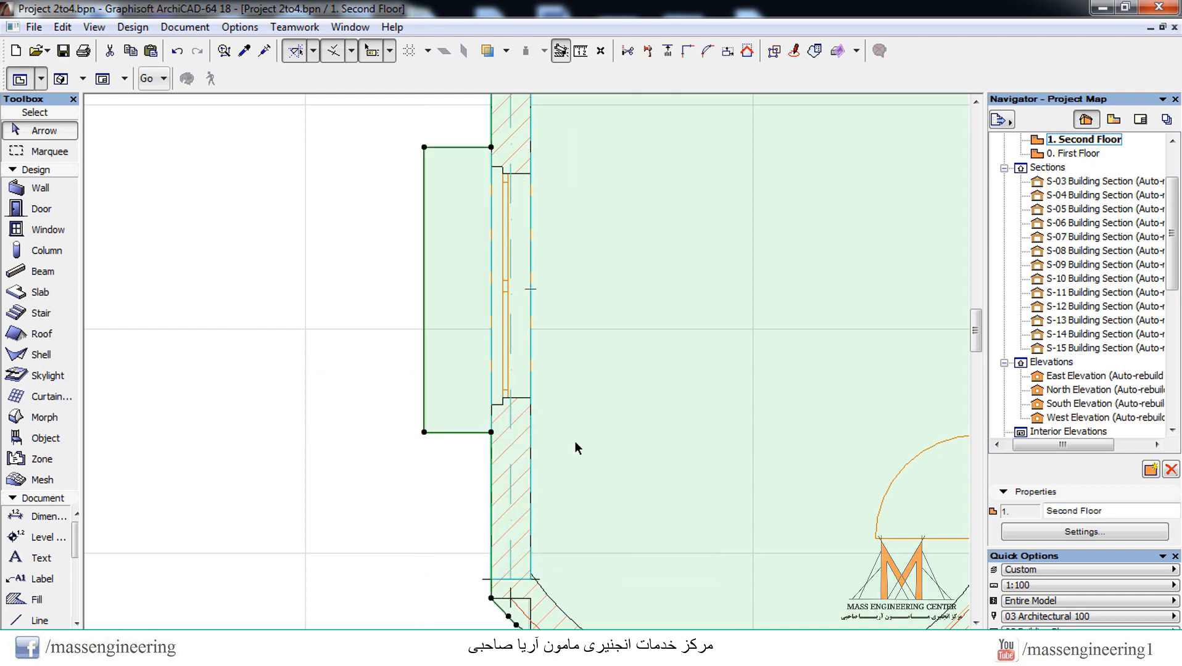
key(F3)
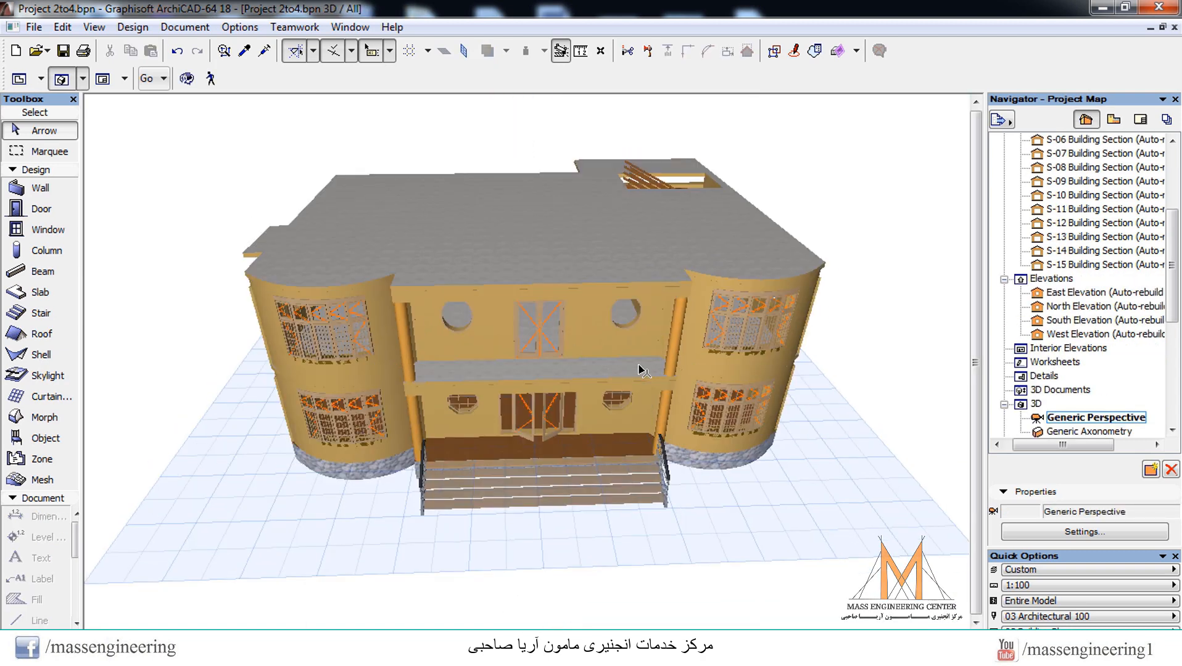
scroll(589, 150, up, 1)
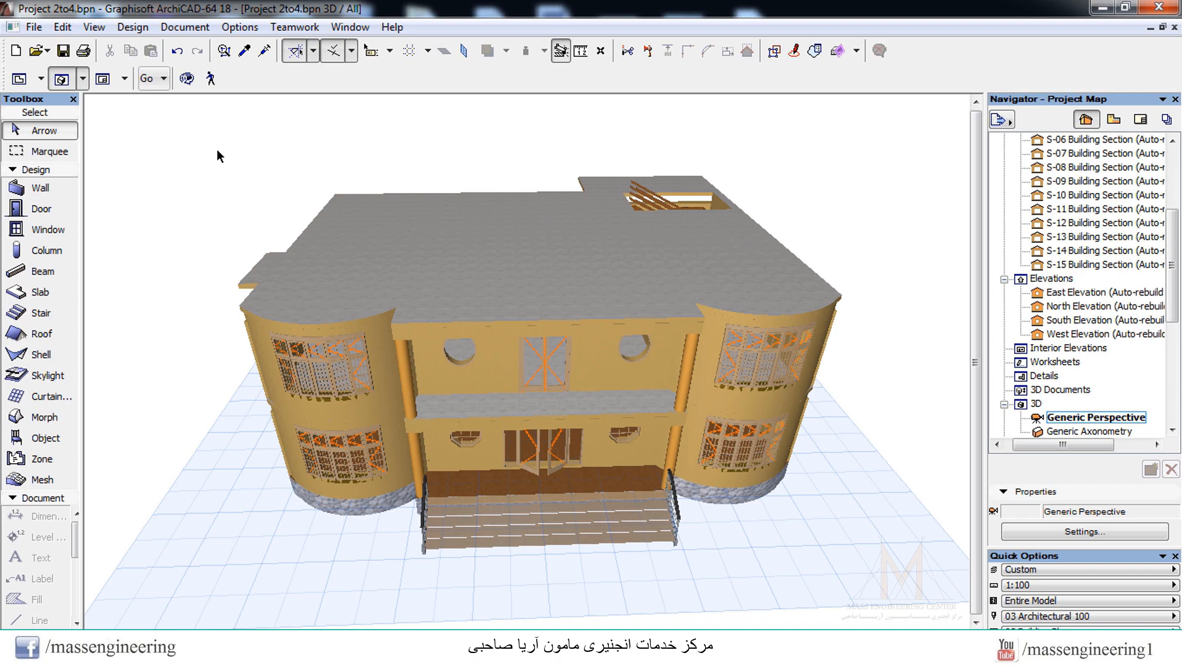
click(190, 80)
drag(271, 430, 485, 366)
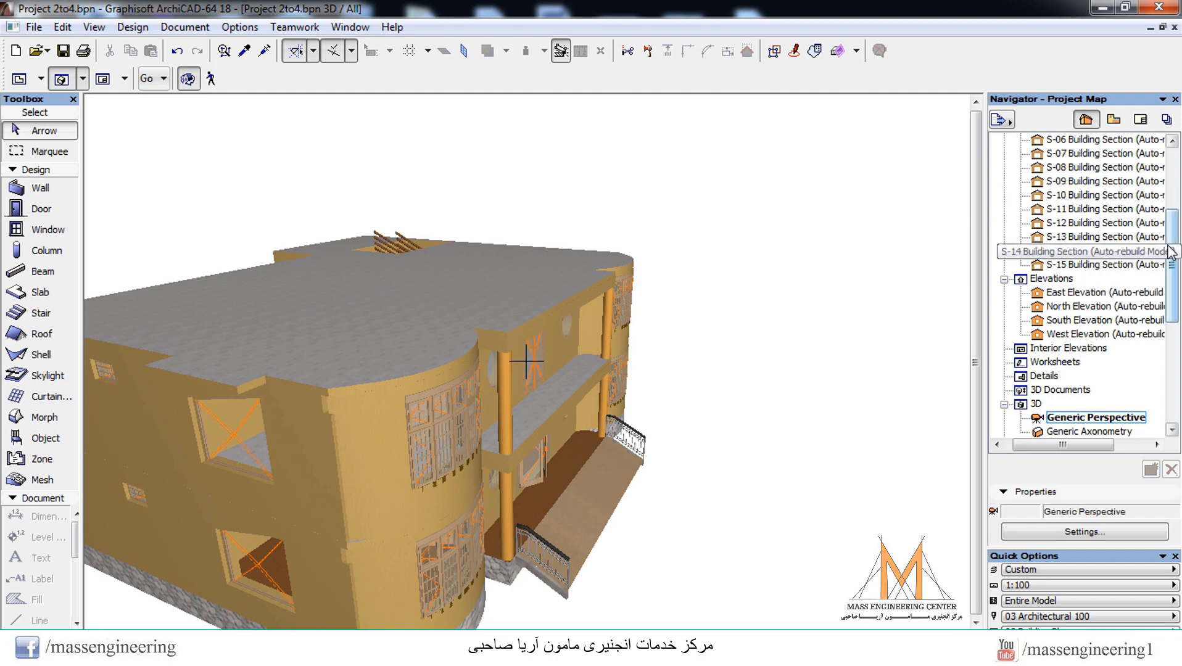
Start an addition to the First Floor slab just above the west side window, projecting horizontally outward from the wall's outer face
key(F2)
scroll(510, 516, up, 2)
click(537, 499)
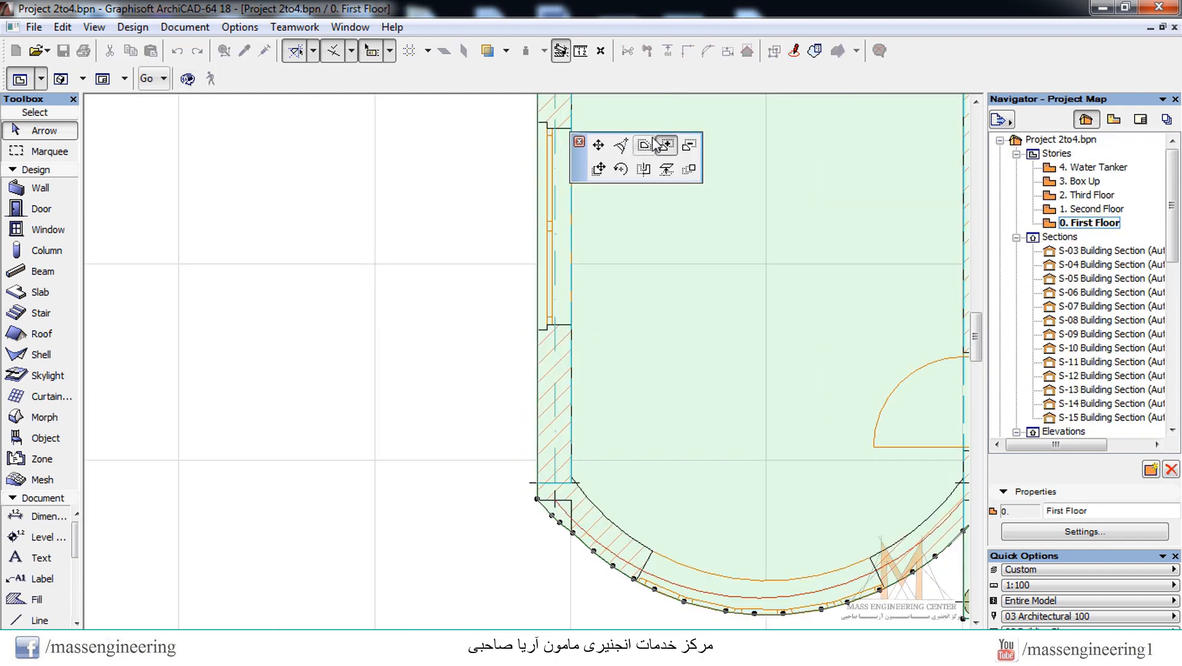
scroll(462, 413, down, 1)
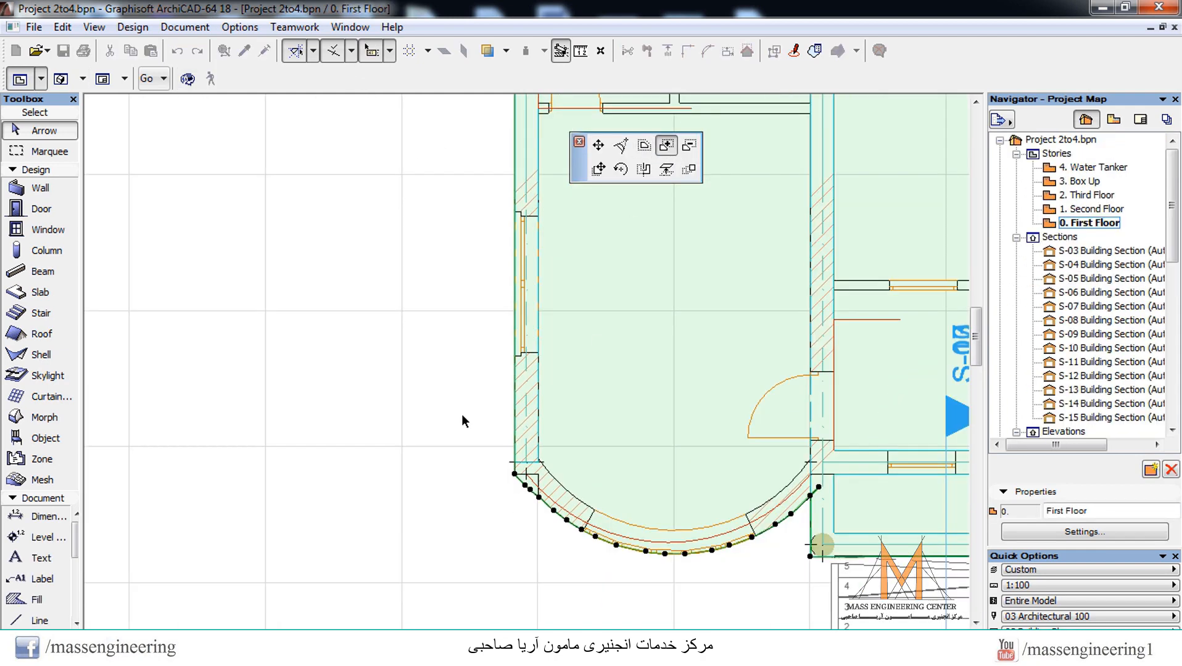
scroll(505, 206, up, 2)
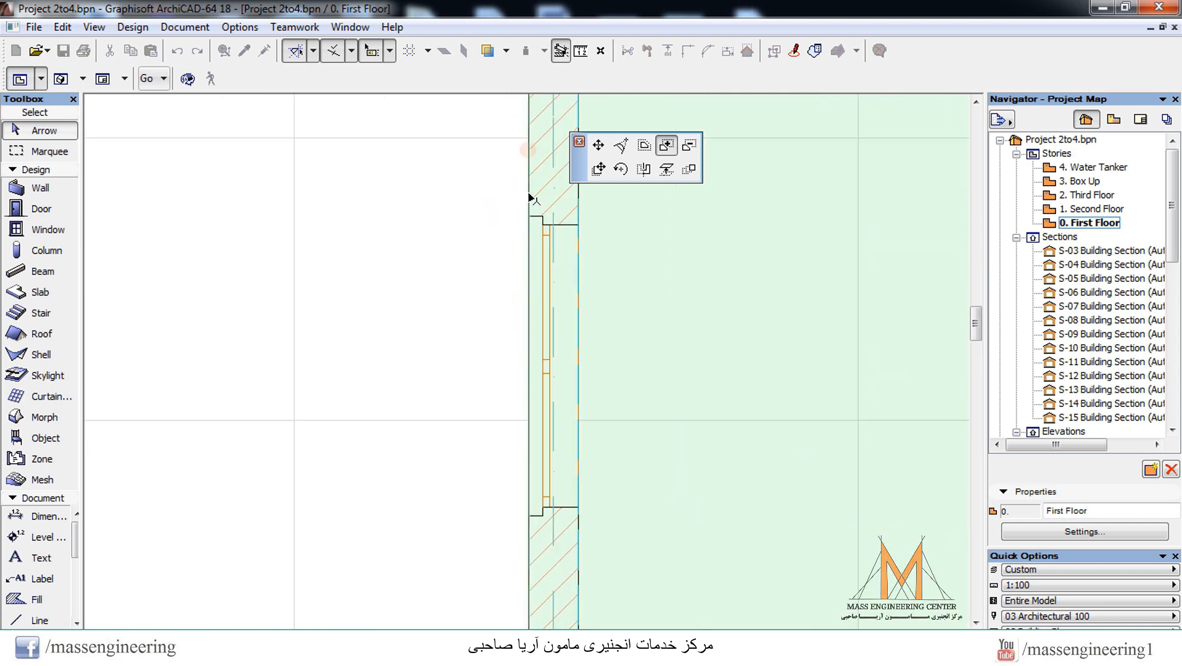
click(529, 194)
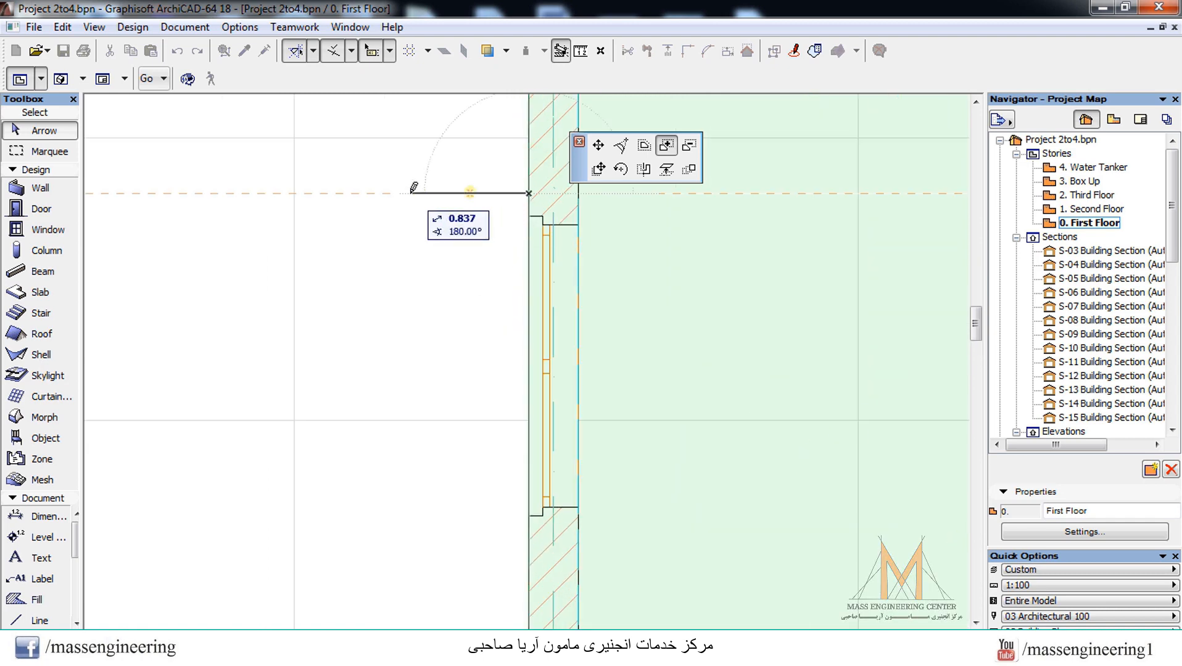
click(445, 193)
Place a horizontal guide line segment outward from the First Floor's west wall, just below the side window
click(314, 51)
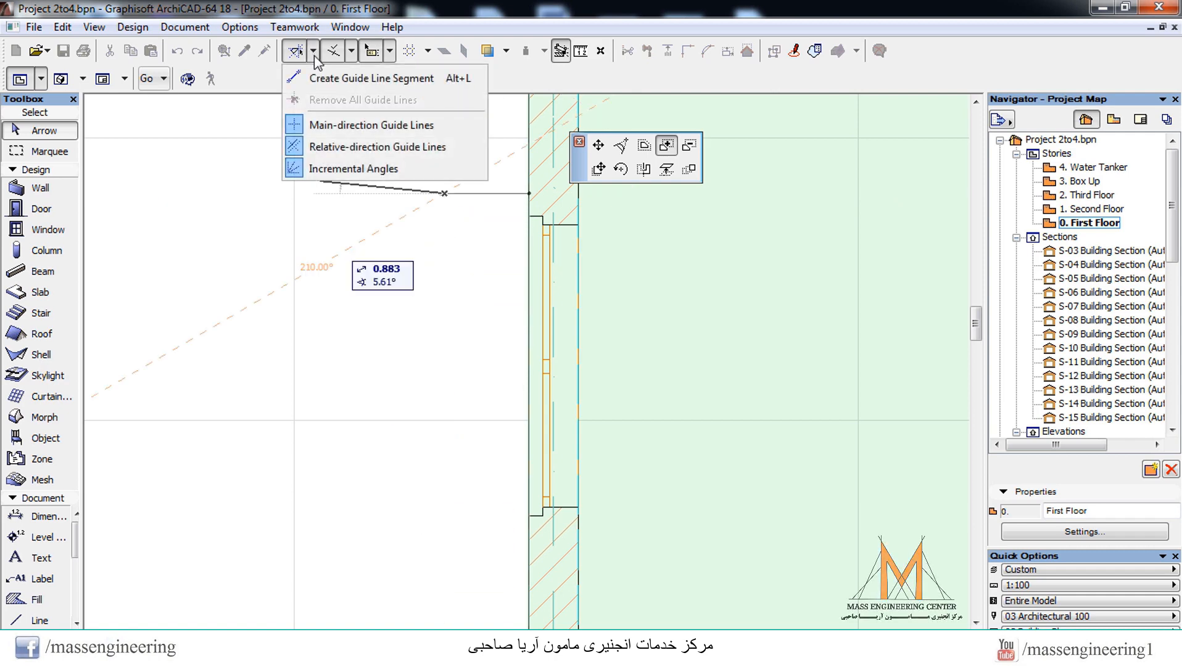
click(321, 77)
scroll(447, 379, down, 3)
scroll(501, 370, up, 3)
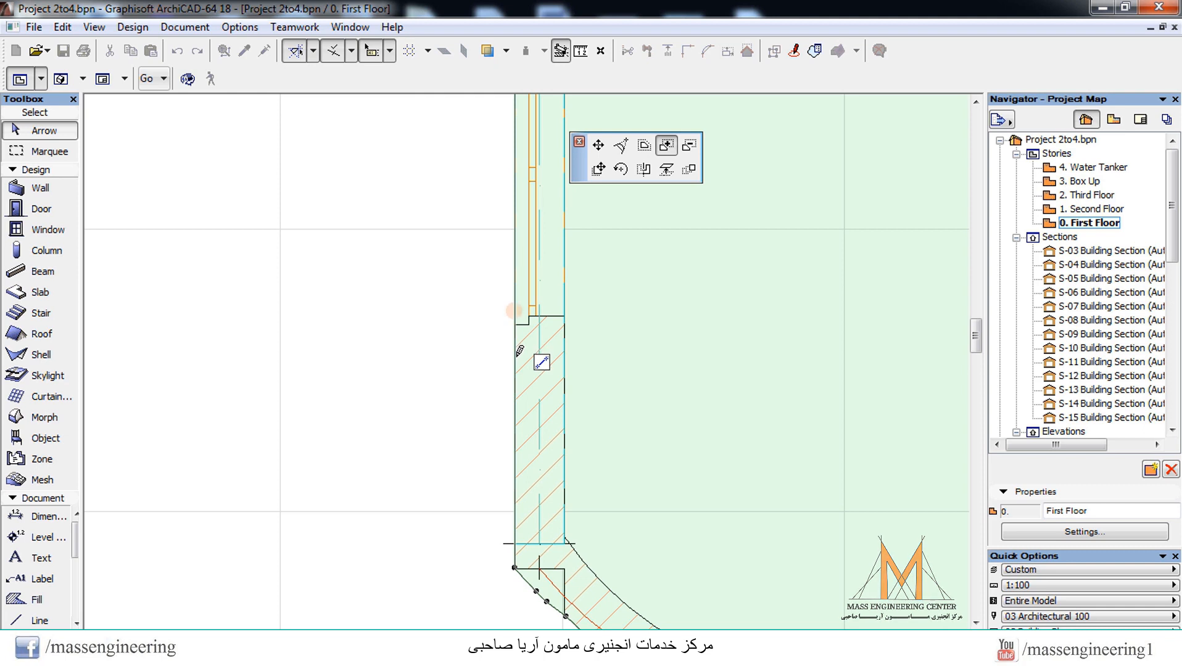
click(549, 356)
click(304, 356)
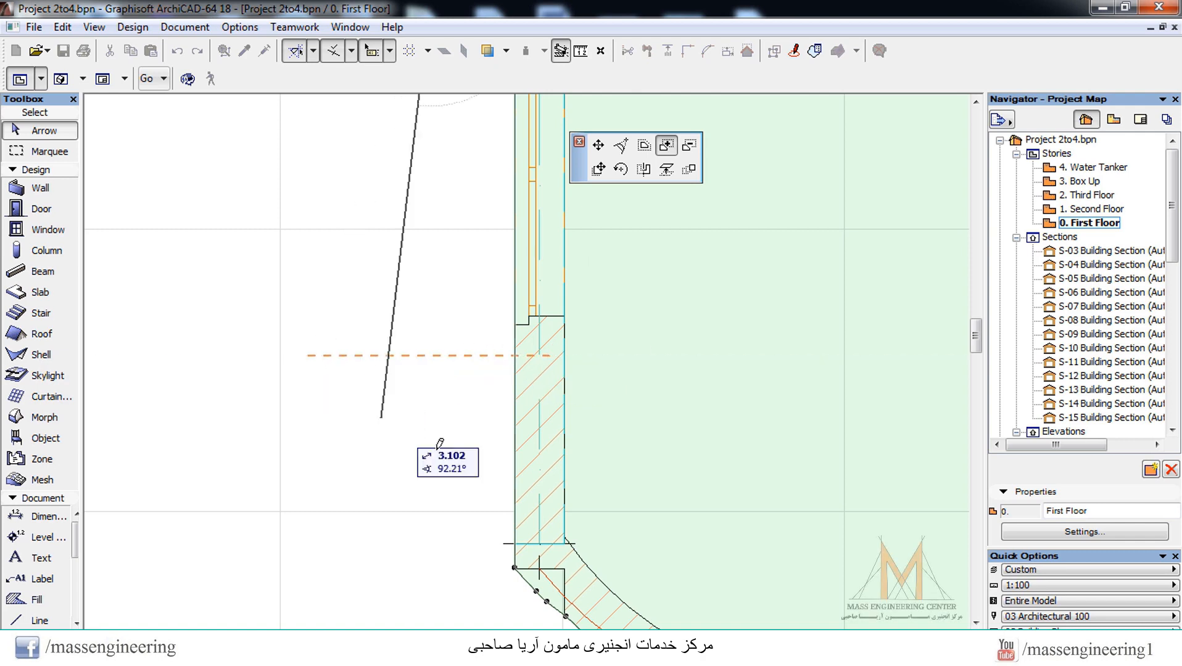
Complete the rectangular First Floor slab extension beside the west window, closing it against the wall near the guide line
click(430, 359)
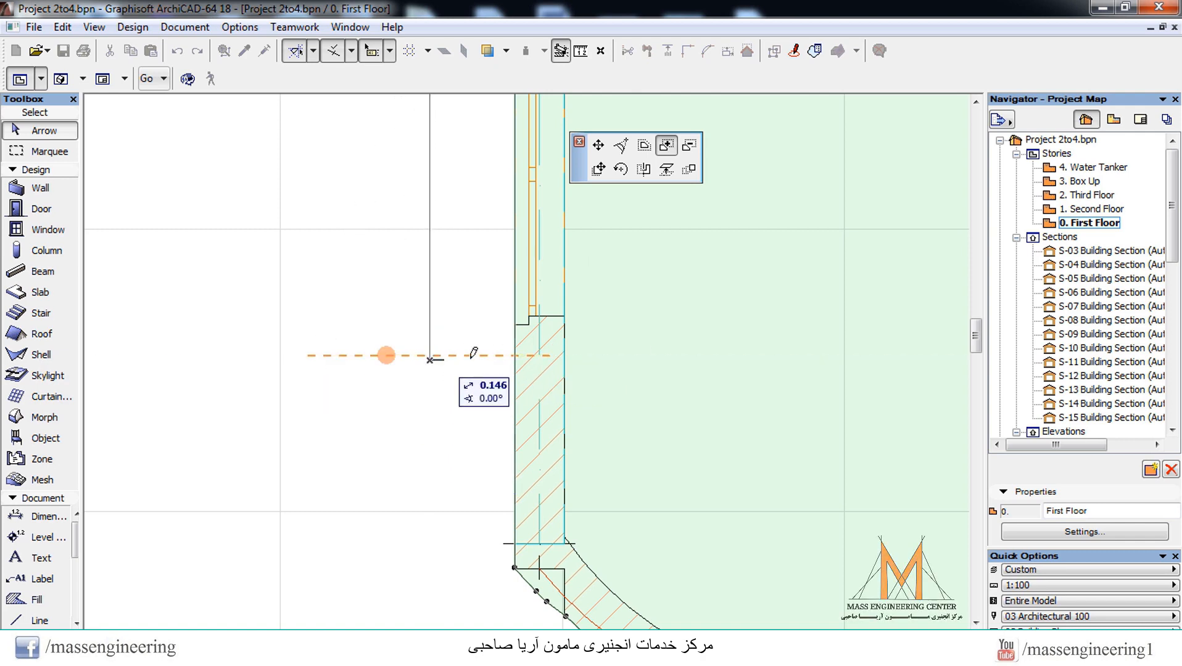
click(515, 359)
right_click(541, 365)
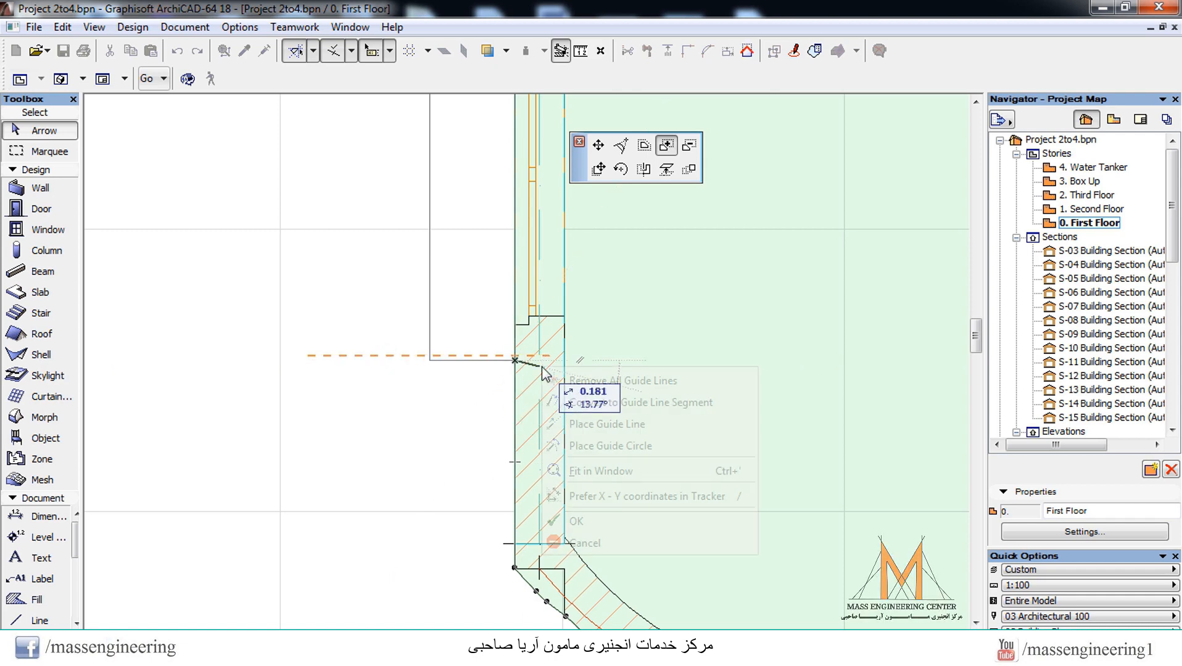
click(573, 519)
scroll(472, 375, down, 4)
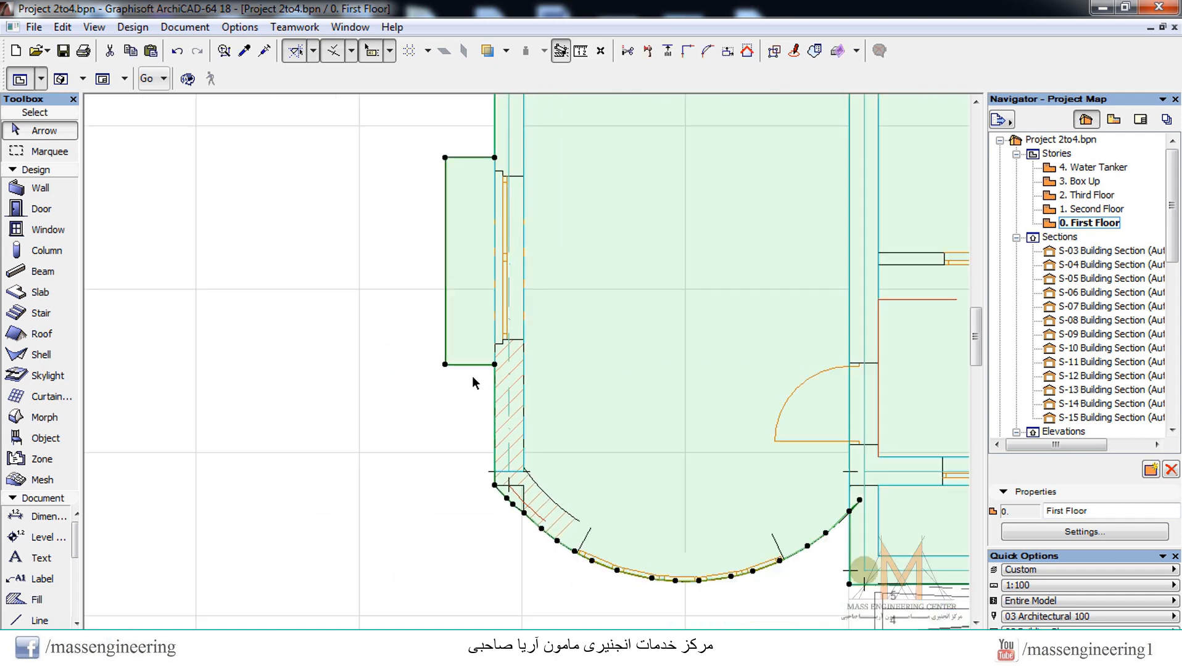
Show the extended First Floor slab alone in 3D, and restore all elements in the 3D view
key(F5)
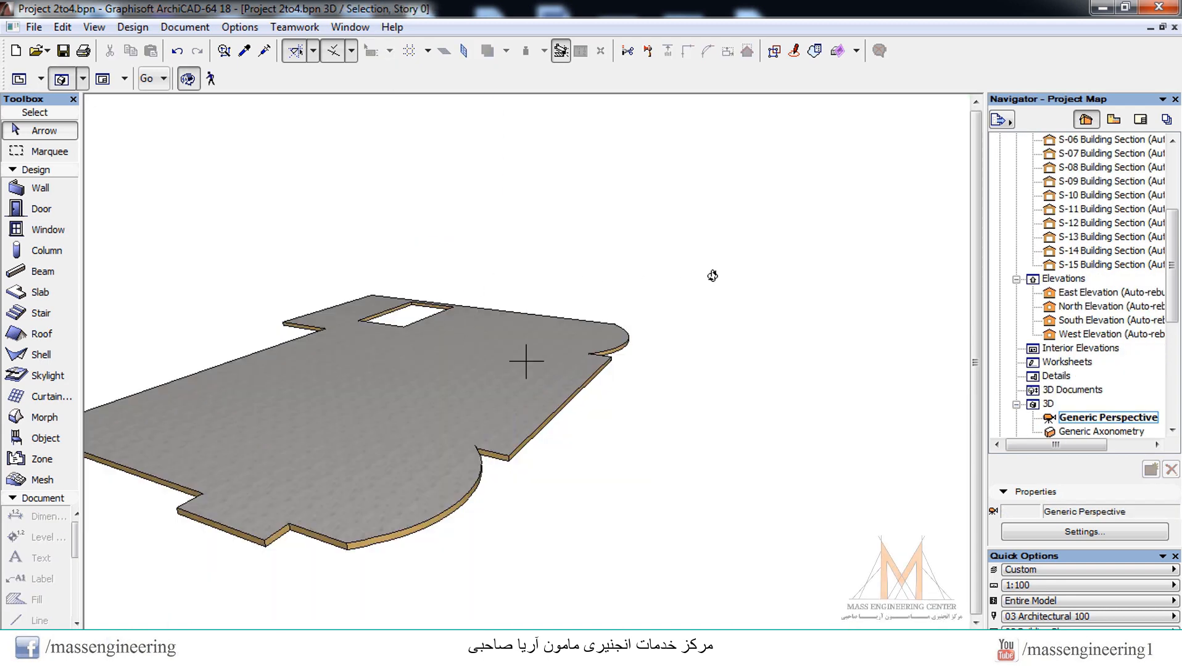
scroll(762, 284, down, 2)
drag(1171, 287, 1175, 150)
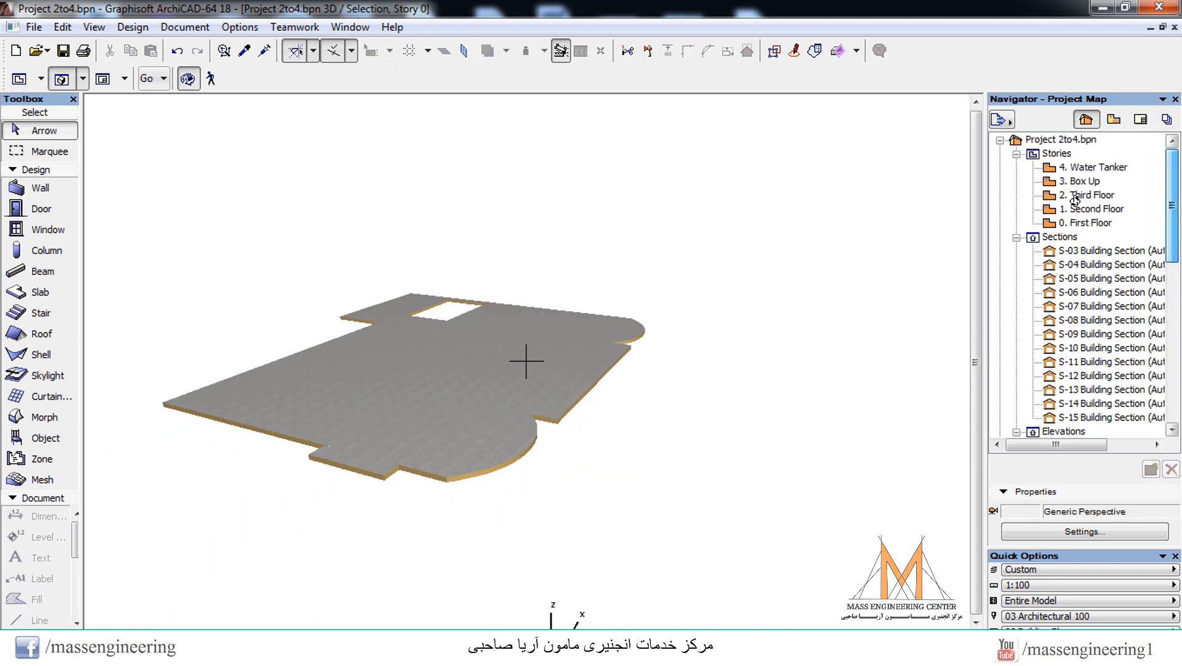
scroll(715, 263, up, 4)
right_click(698, 216)
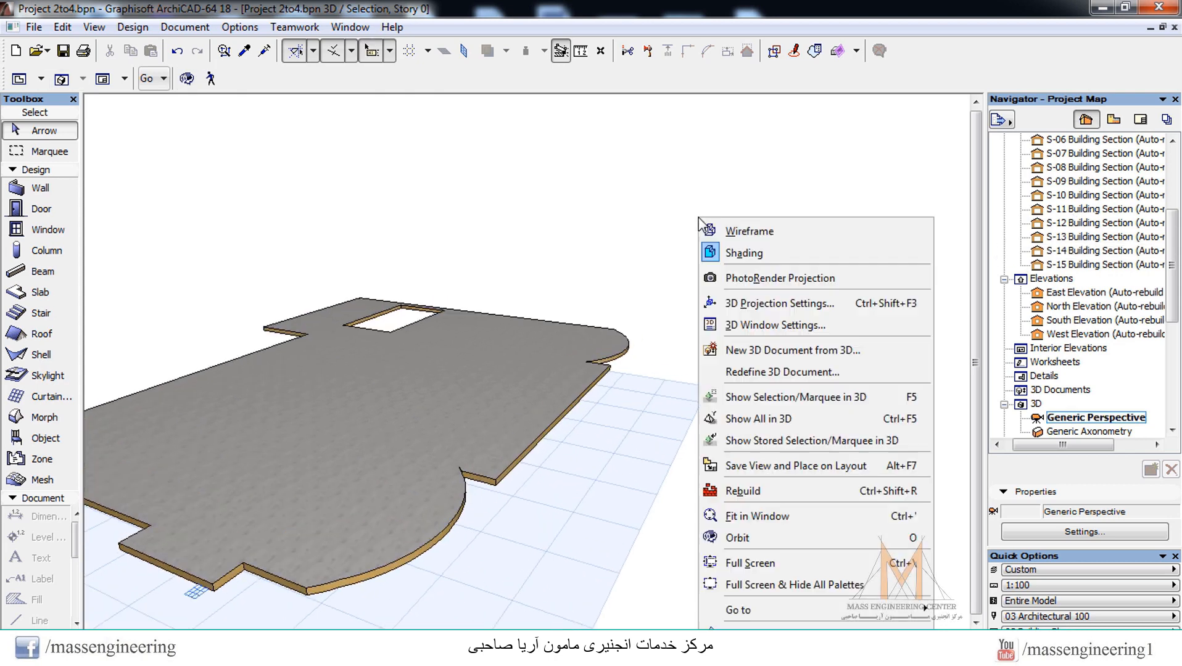
click(760, 424)
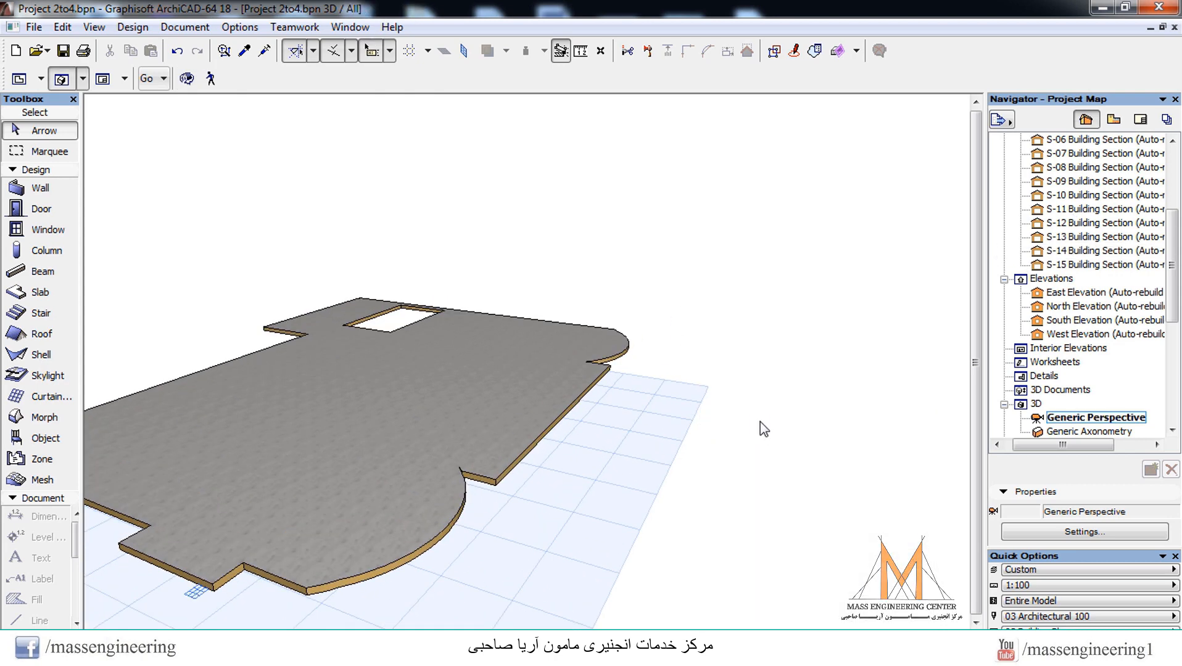
Examine the new slab projection above the First Floor side window in the full 3D model
drag(681, 125, 700, 199)
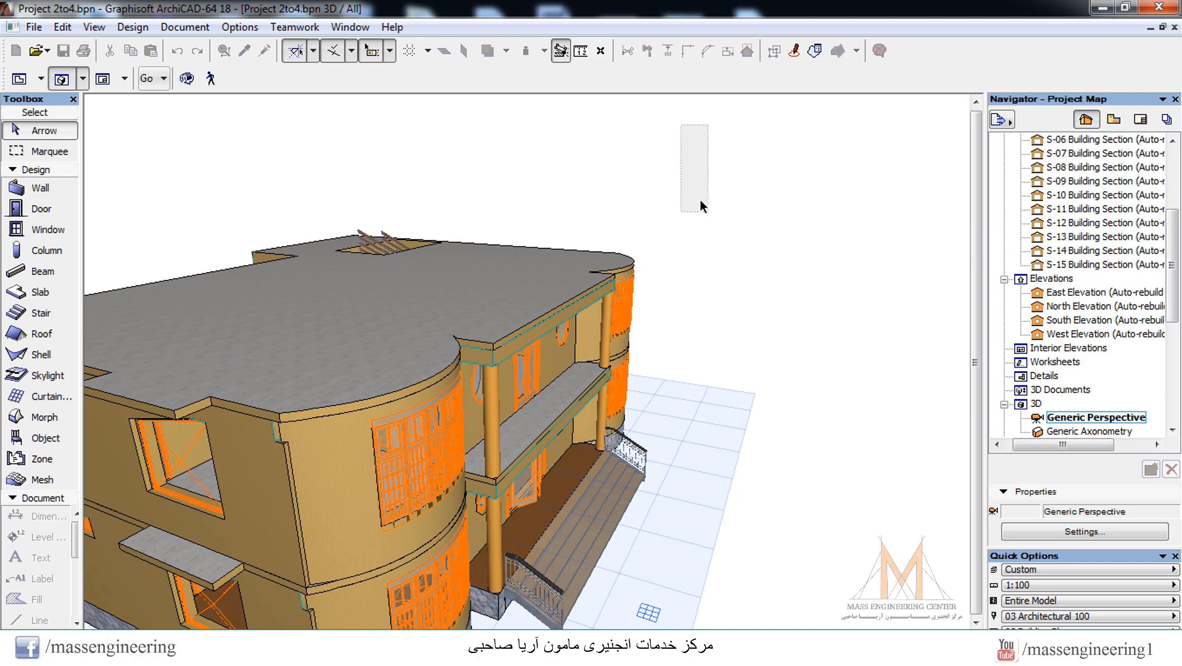
scroll(718, 133, down, 3)
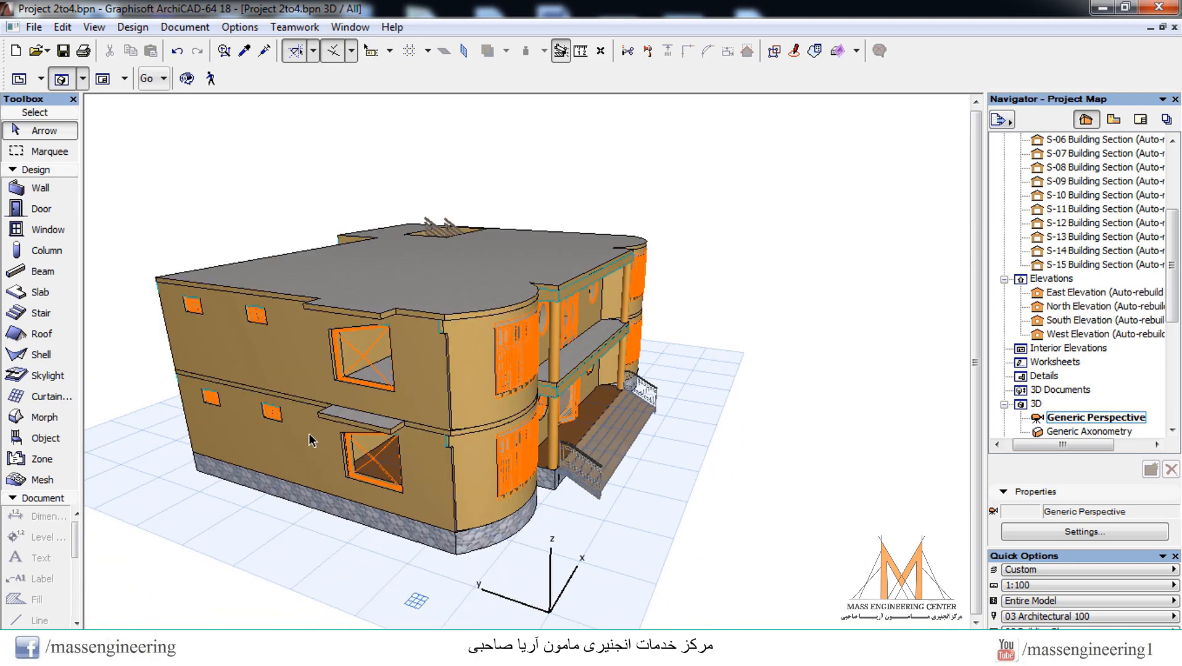
scroll(308, 433, up, 3)
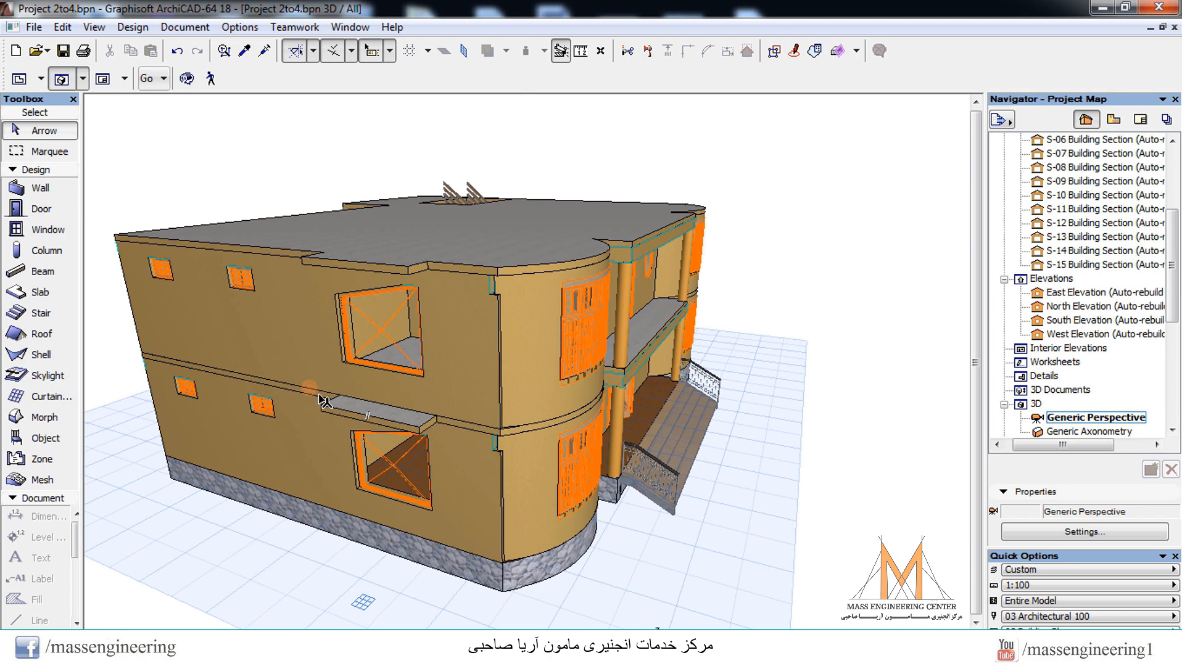
scroll(317, 400, up, 5)
scroll(340, 420, up, 1)
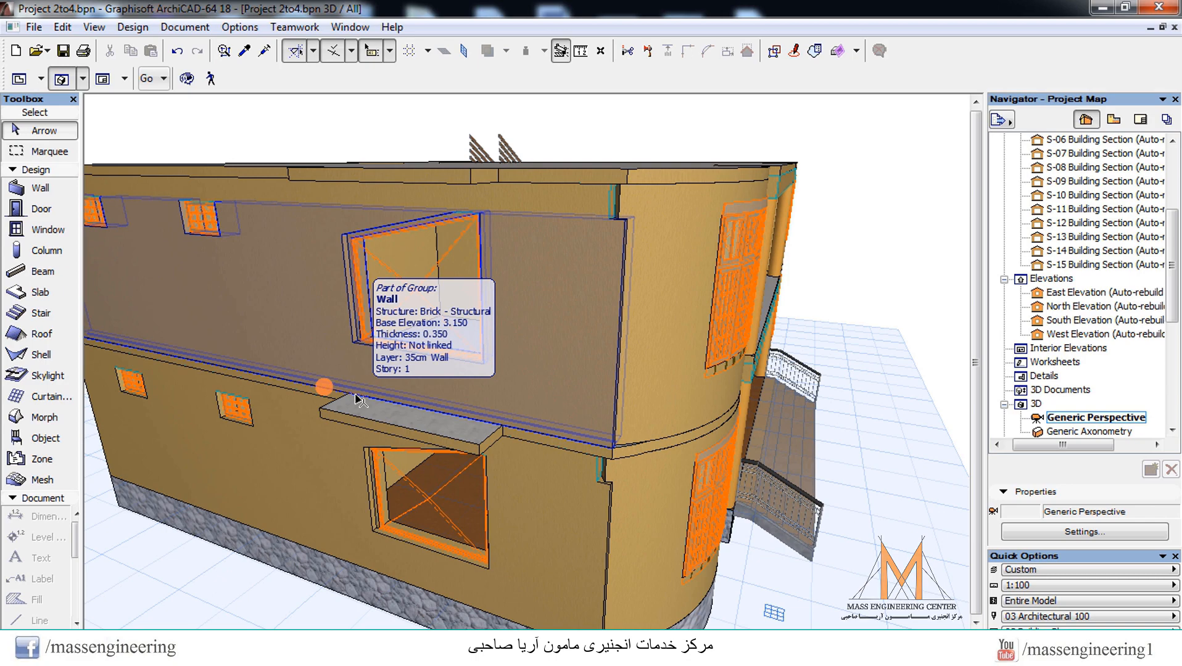
scroll(491, 297, down, 2)
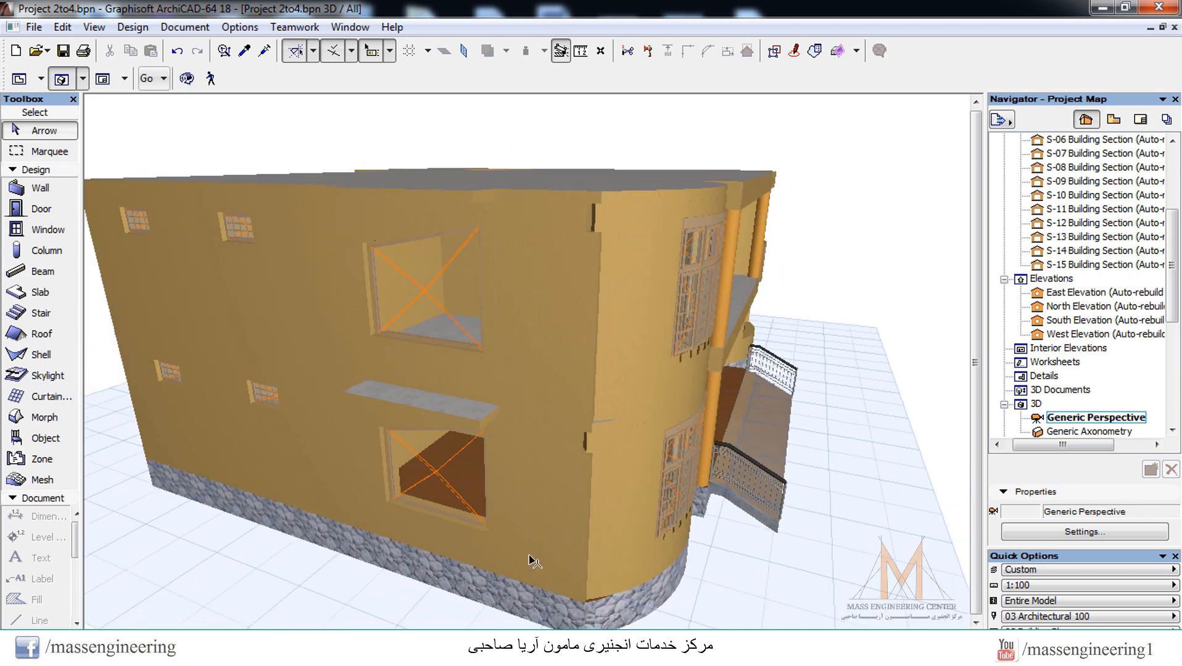
scroll(494, 322, down, 2)
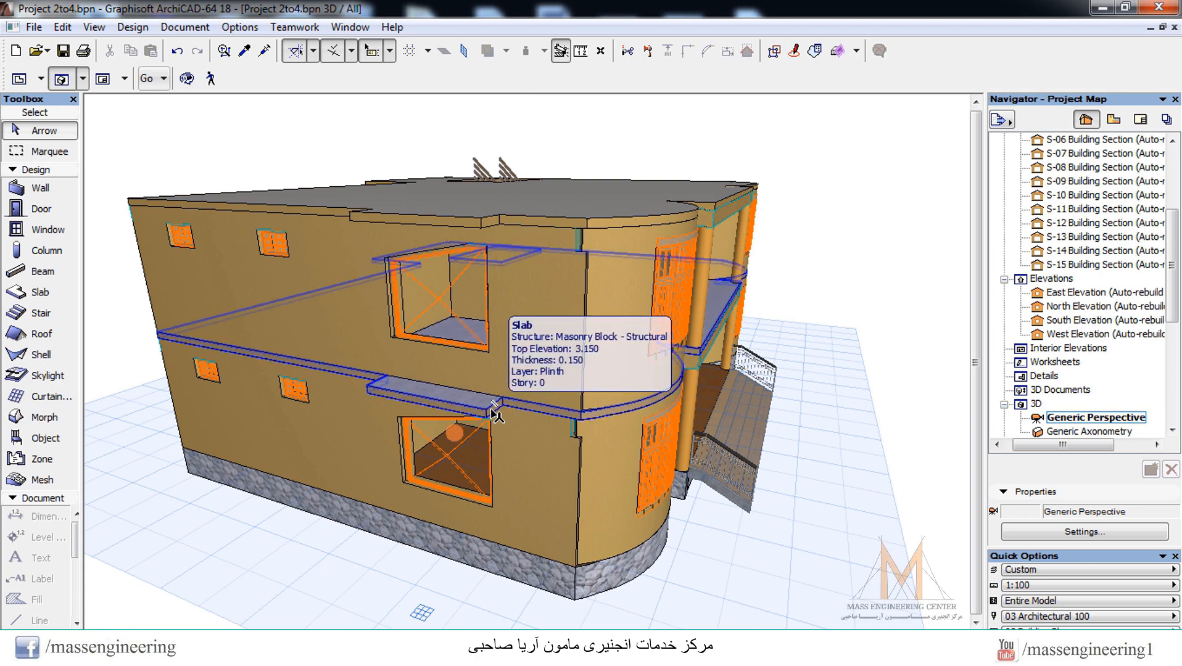
Fillet the upper outer corner of the First Floor slab projection in plan with a 0.25 m radius
key(F2)
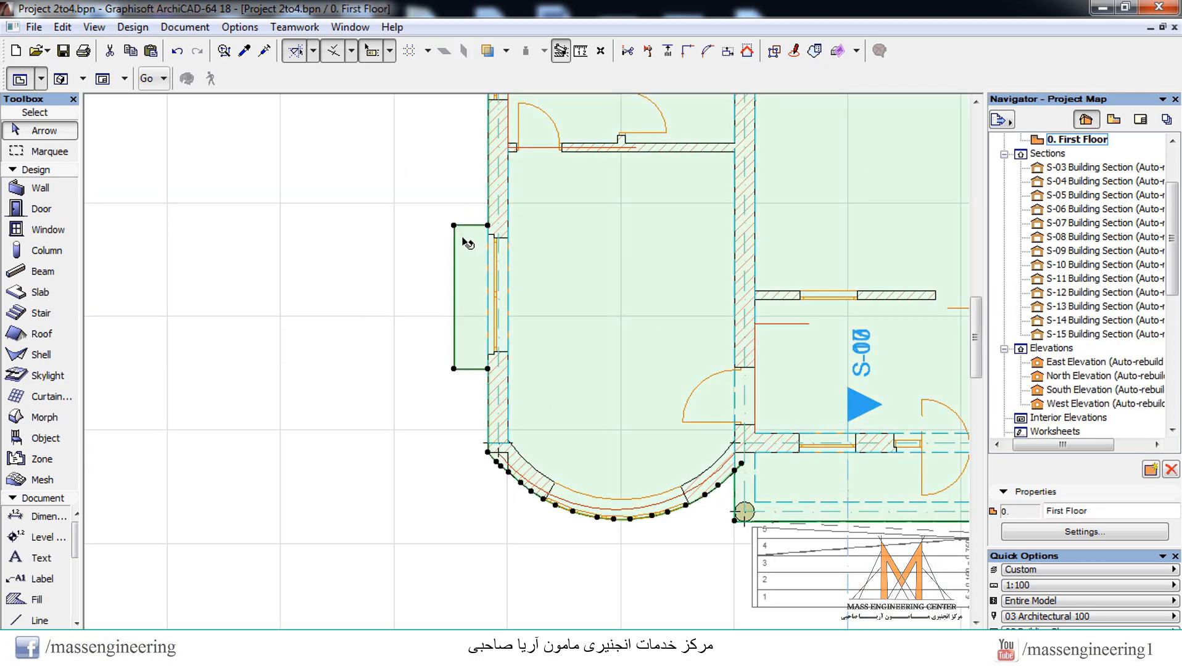
scroll(445, 223, up, 1)
click(458, 227)
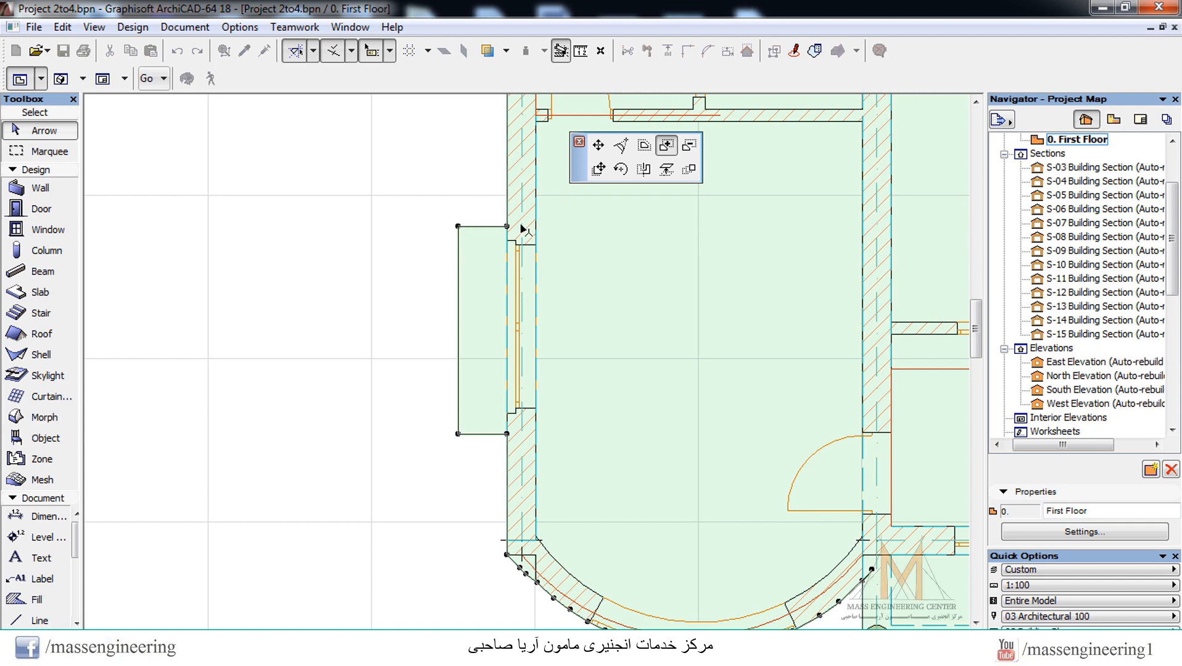
click(621, 146)
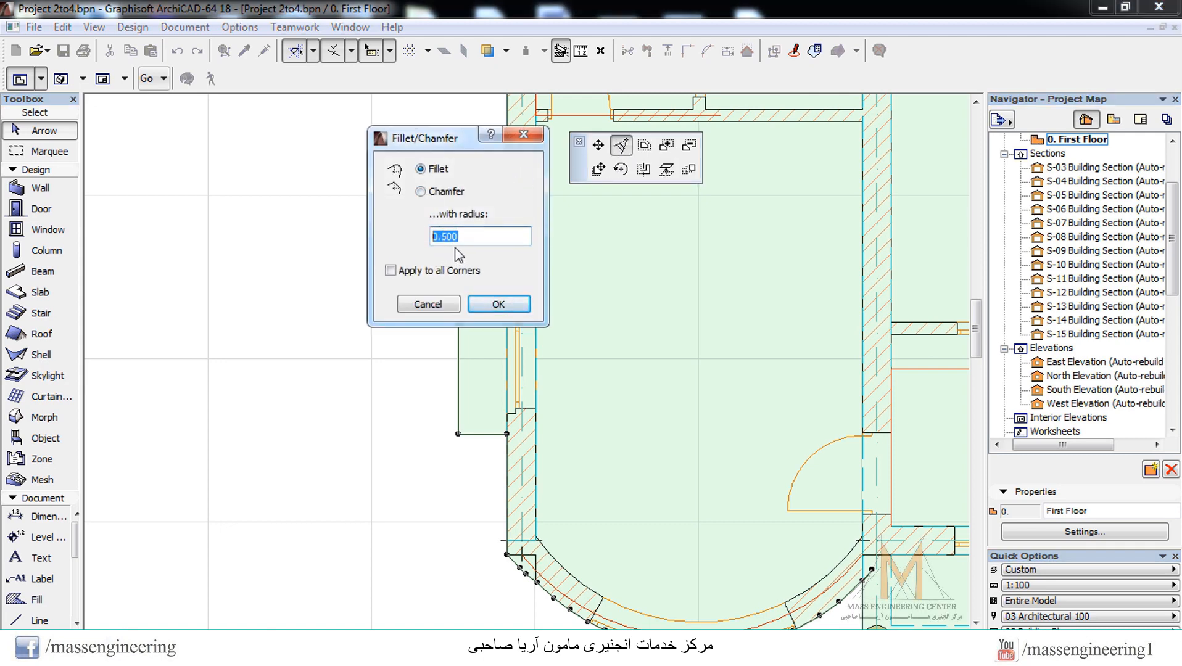
text(0.25)
click(499, 304)
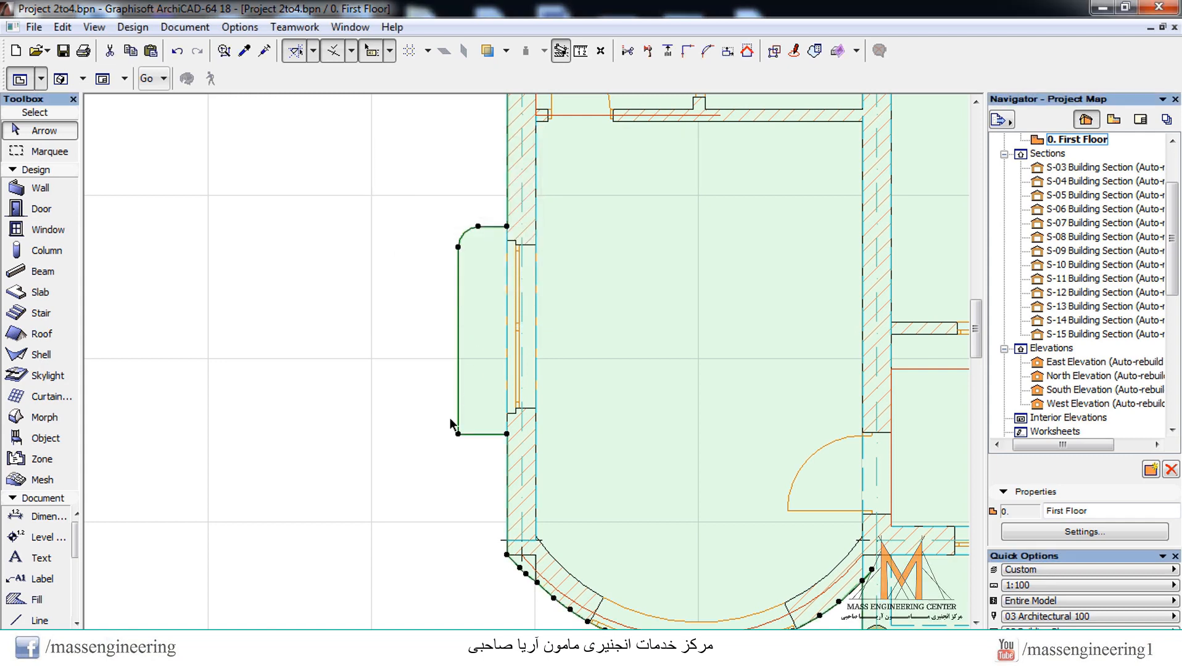
Fillet the projection's lower outer corner with the same 0.25 m radius and check the rounded slab in 3D
click(457, 435)
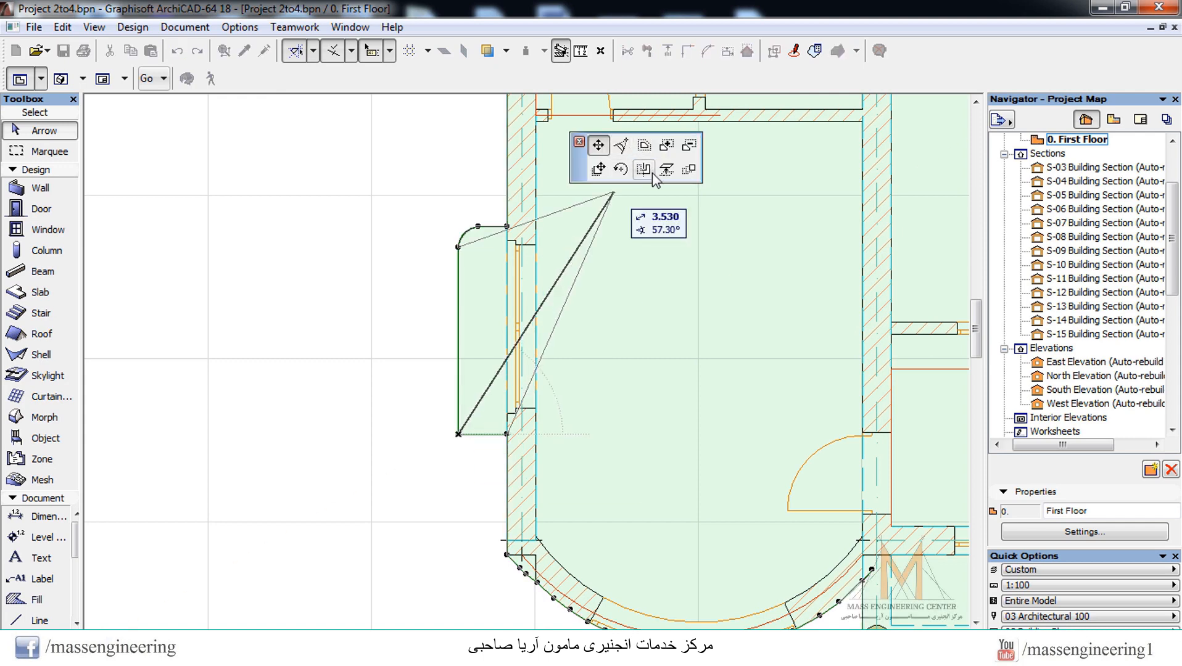
click(622, 148)
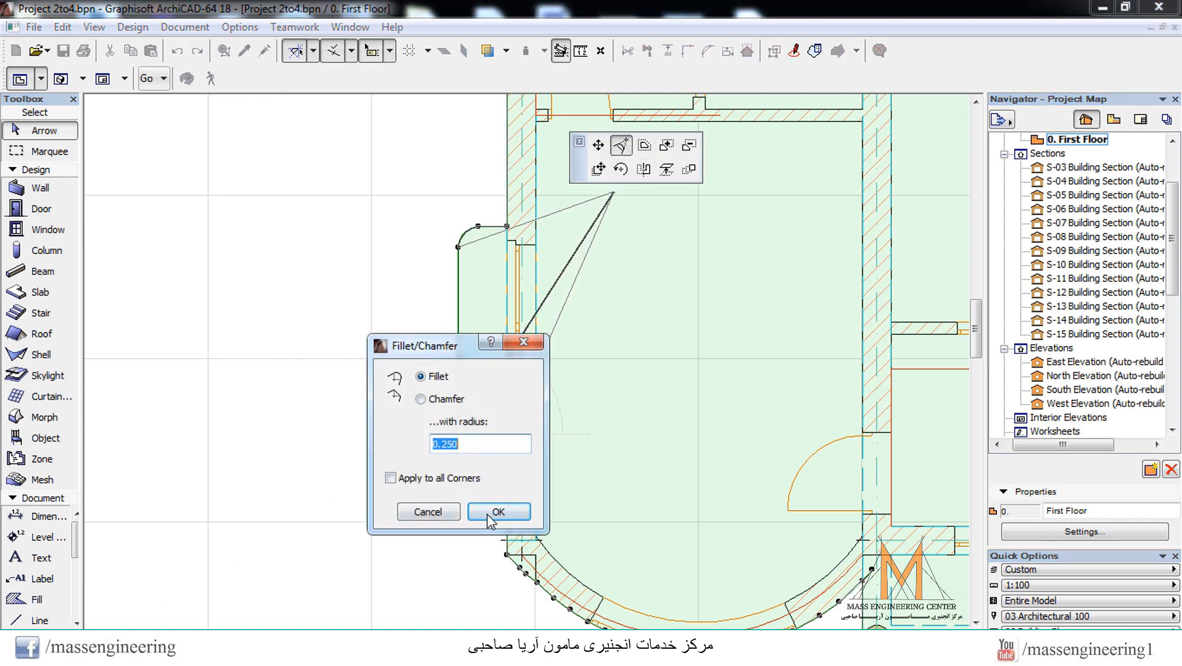
click(467, 509)
click(358, 340)
key(F3)
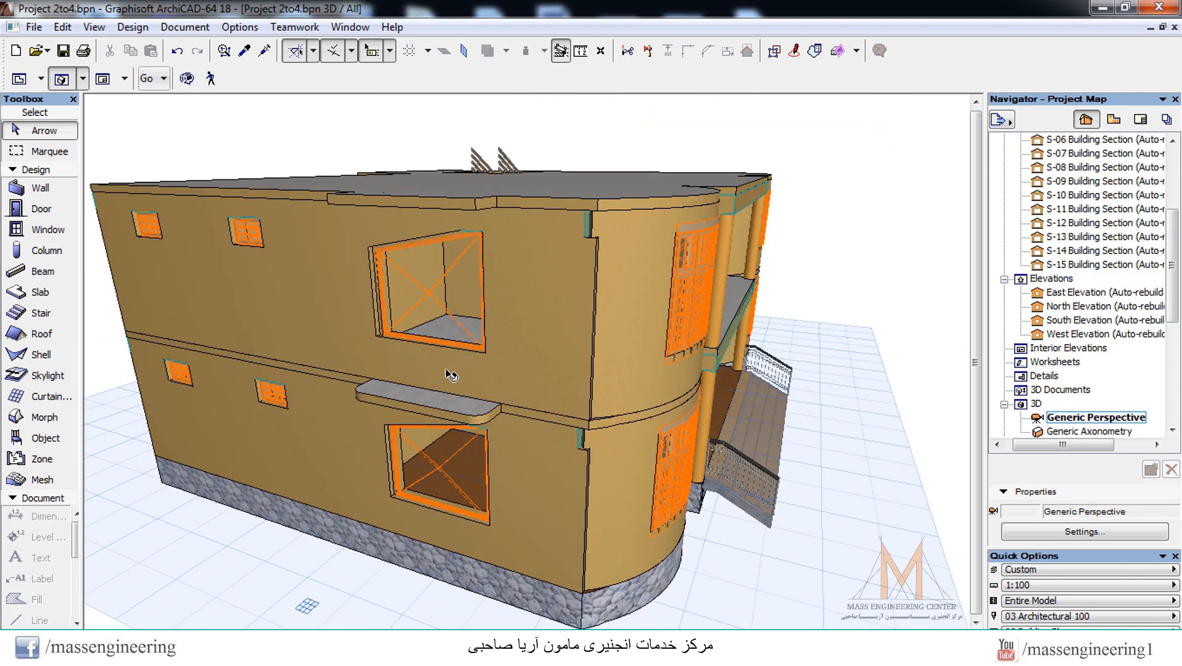
scroll(373, 382, up, 4)
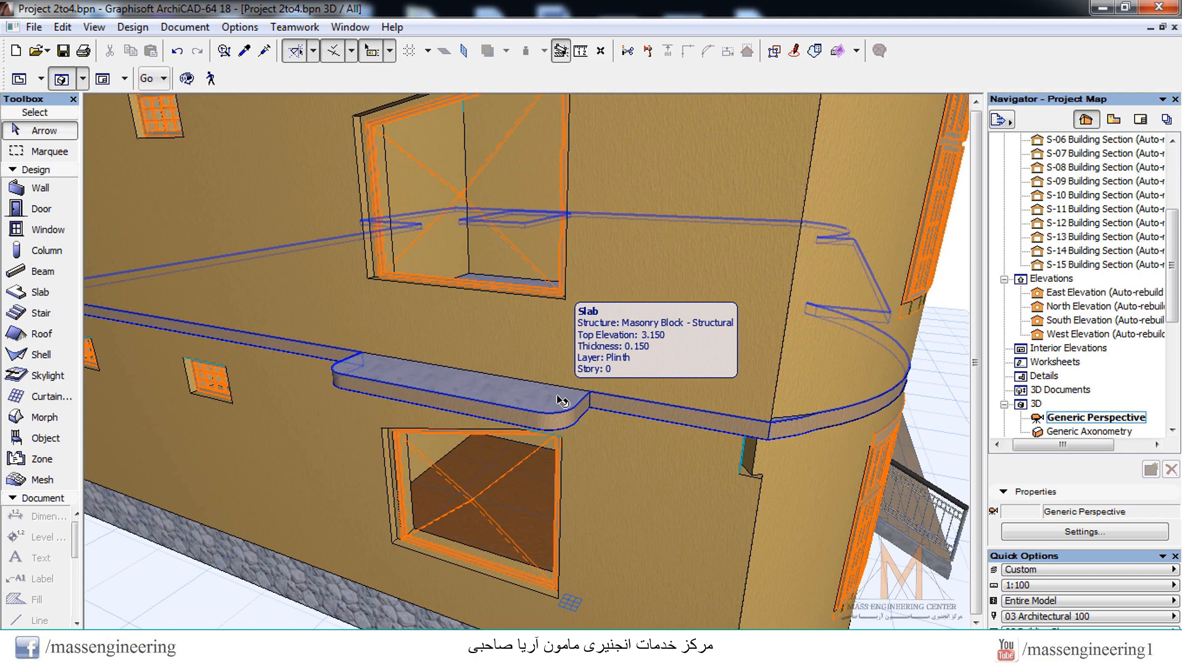
Split the First Floor slab along the west wall's outer face to separate the rounded window projection from the main slab
key(F2)
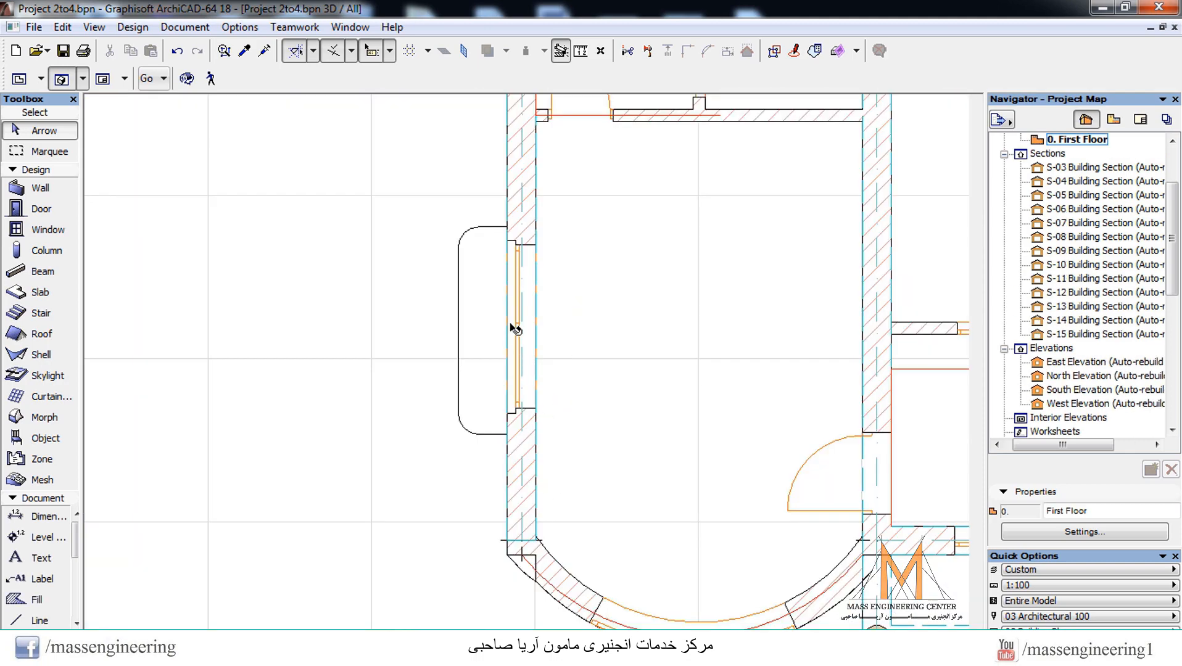
click(492, 299)
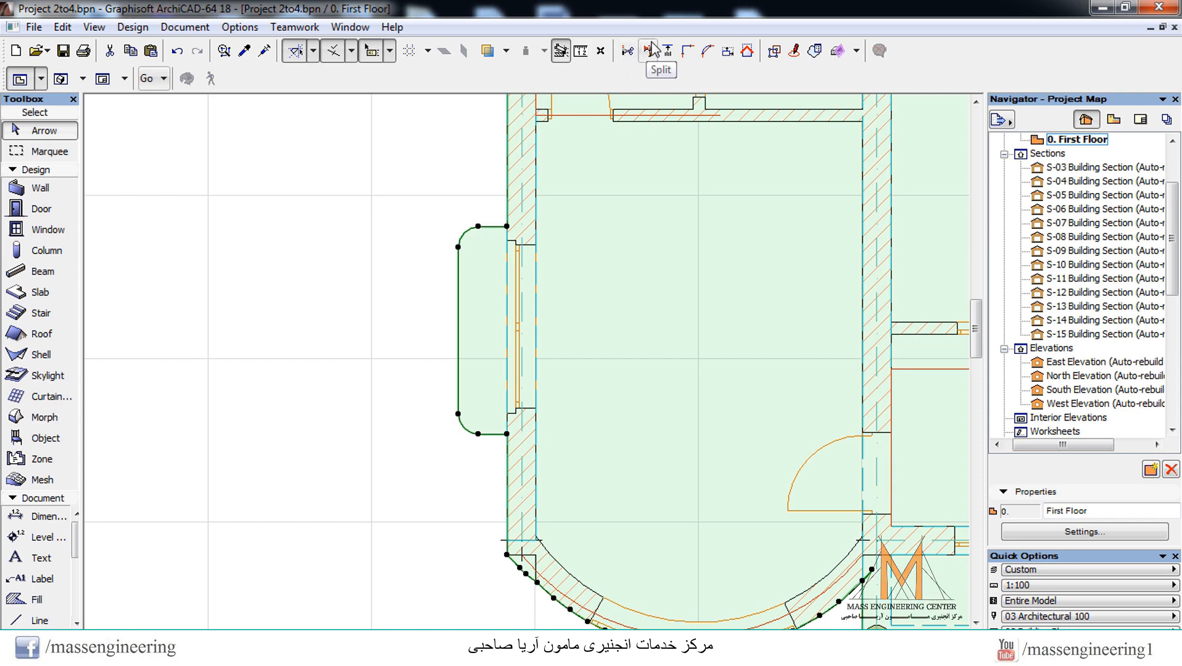
scroll(508, 229, up, 3)
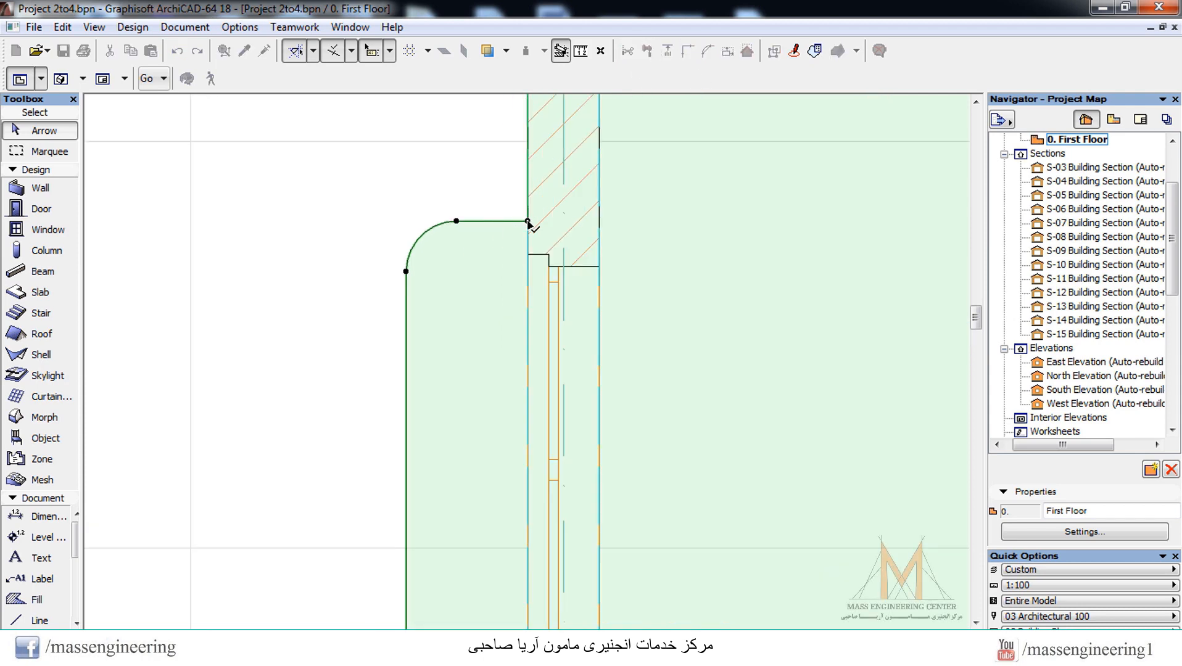
scroll(515, 128, down, 2)
click(521, 424)
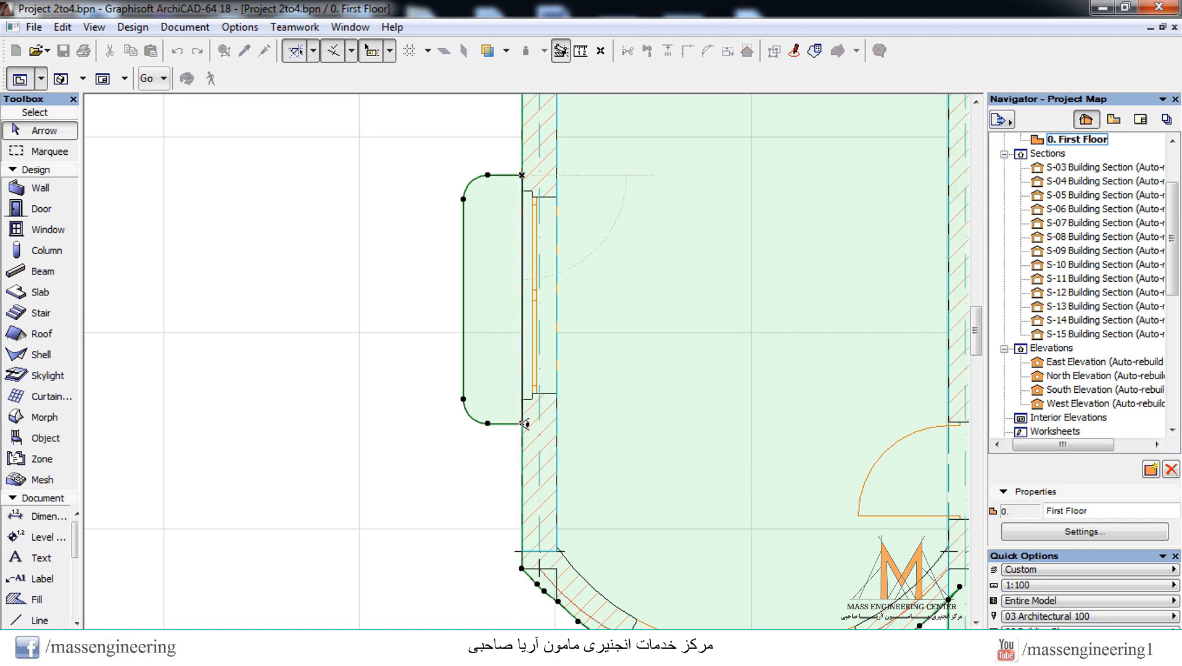
click(463, 448)
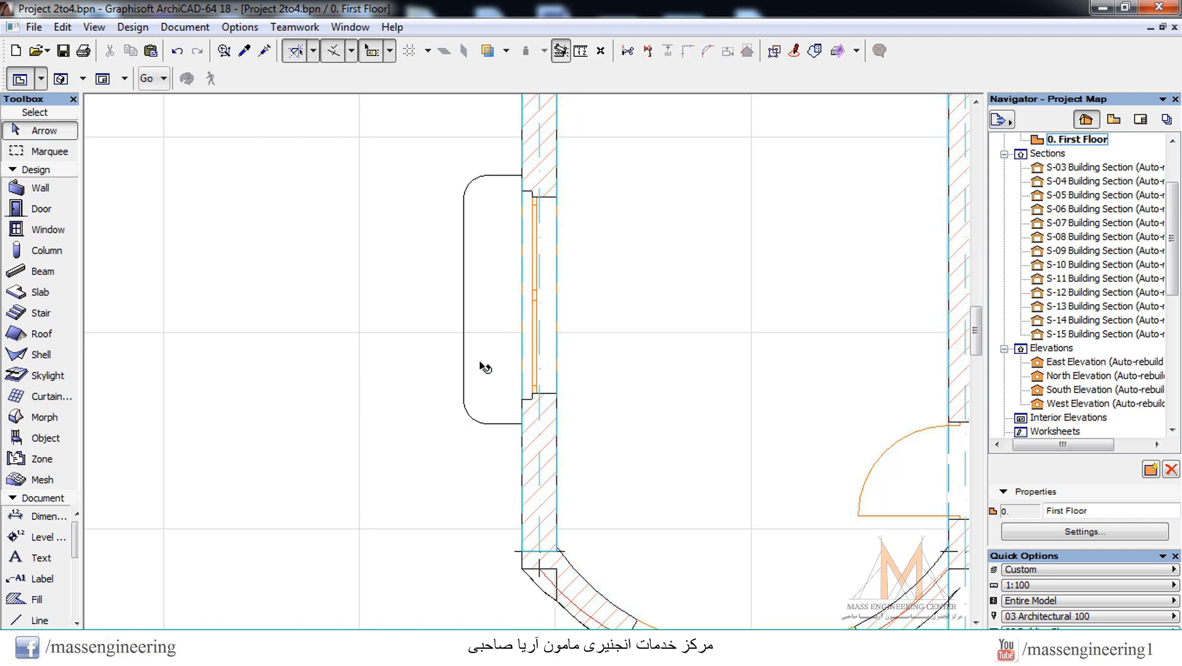
Set the top surface of the First Floor window projection slab to Wood - Mahogany Horizontal and check it in 3D
right_click(485, 314)
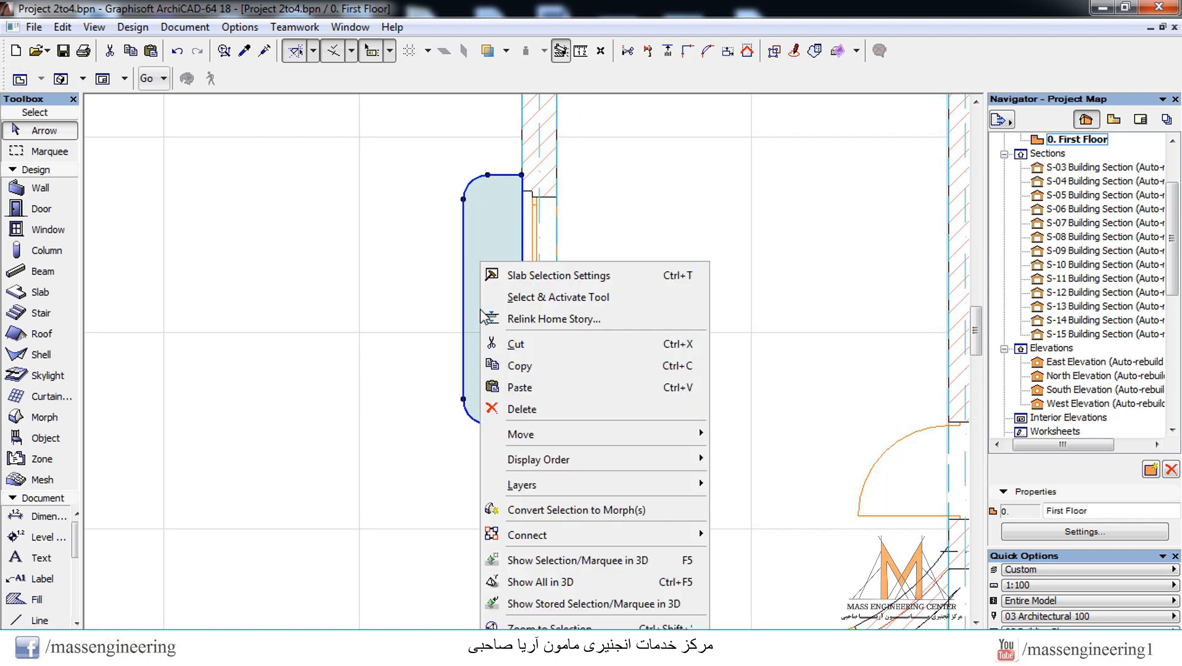
click(560, 276)
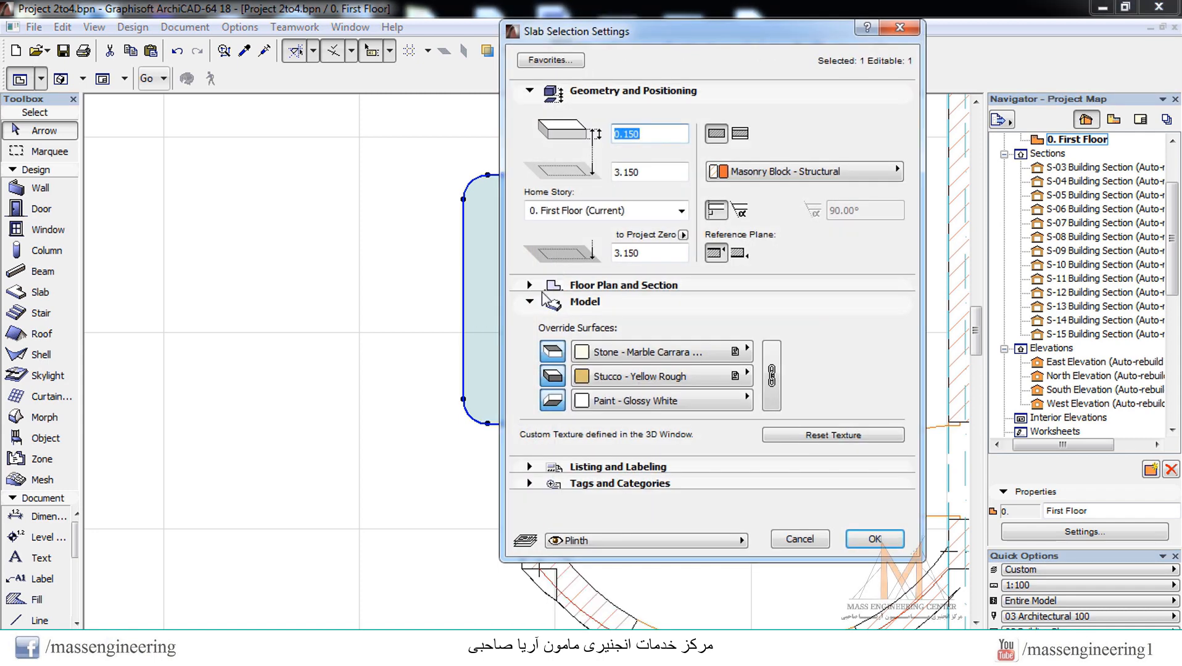
click(631, 359)
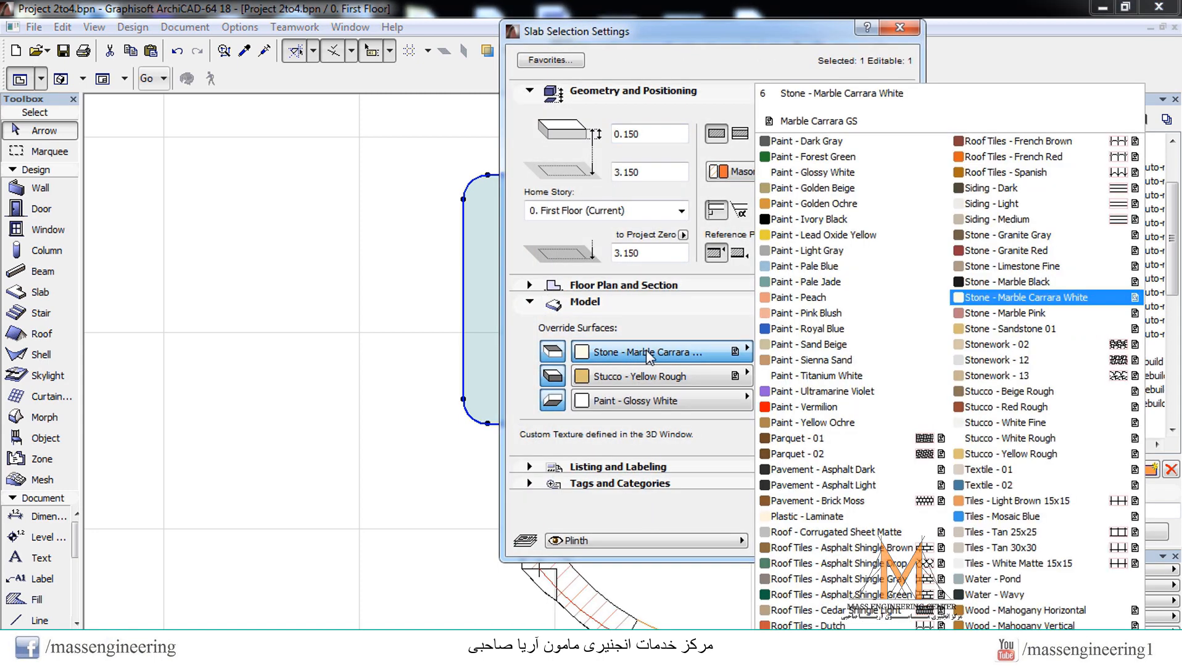
scroll(977, 357, down, 3)
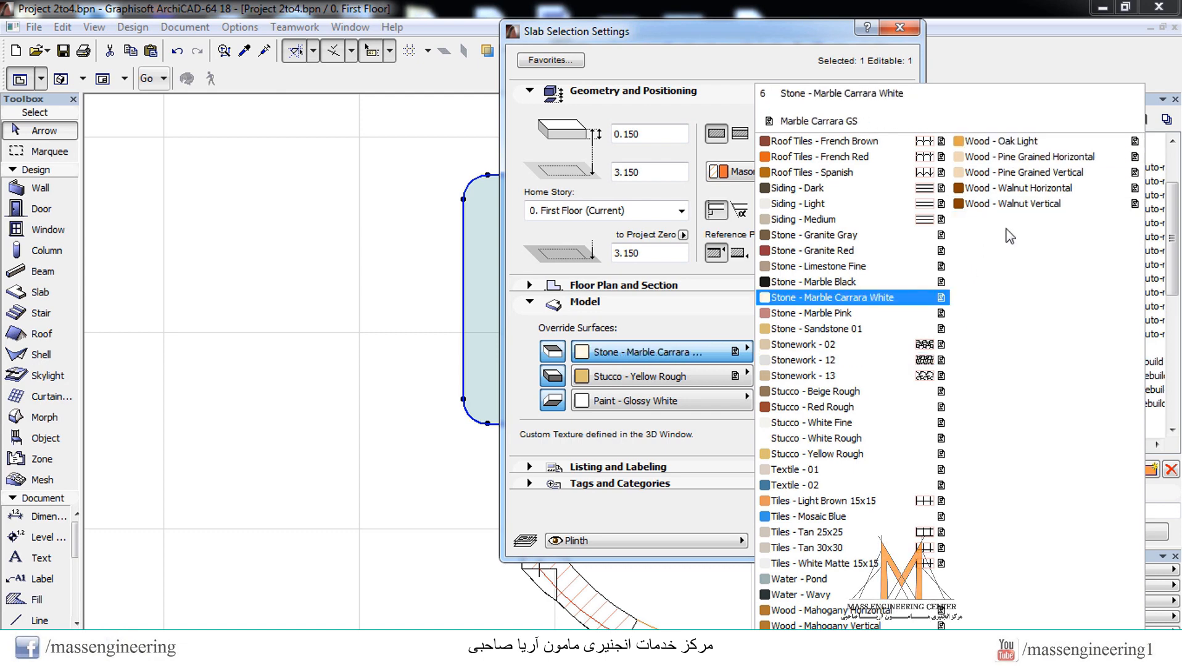
scroll(876, 595, up, 5)
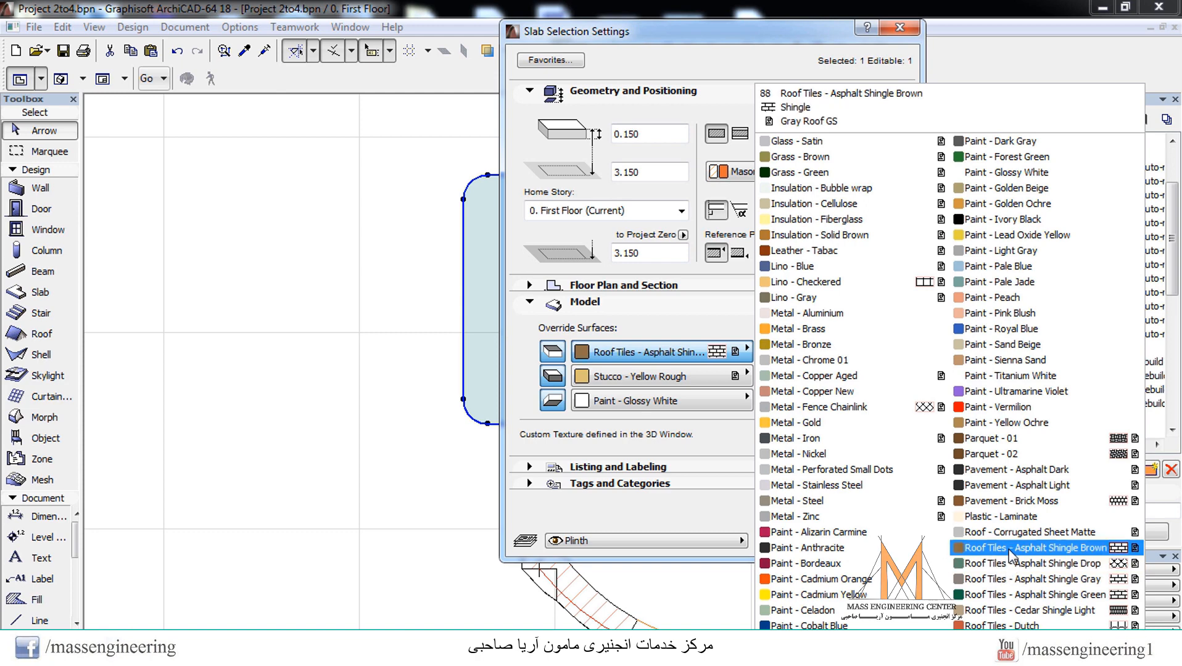
scroll(1009, 552, up, 3)
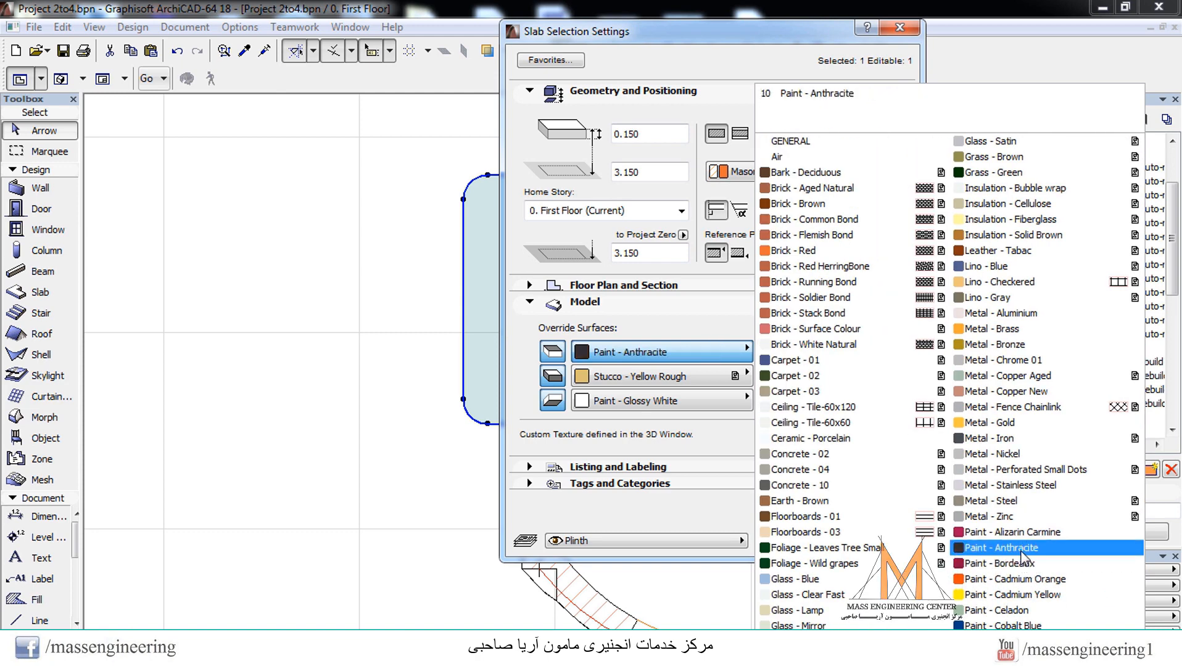
scroll(1011, 549, down, 3)
scroll(1006, 546, down, 1)
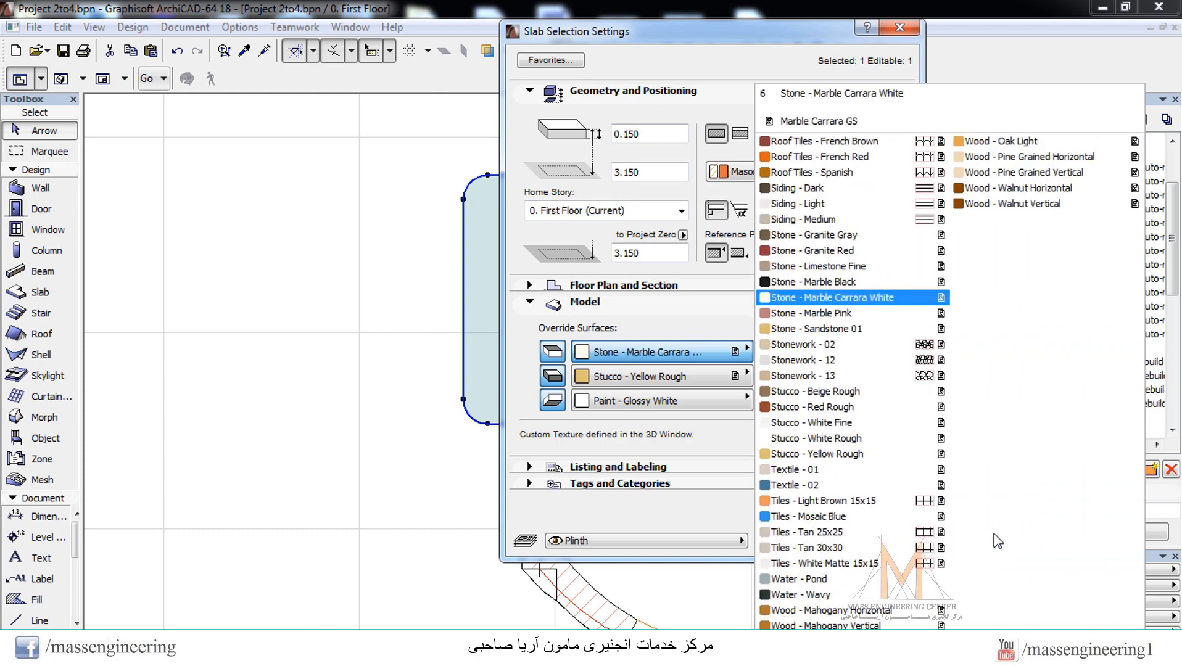
click(870, 611)
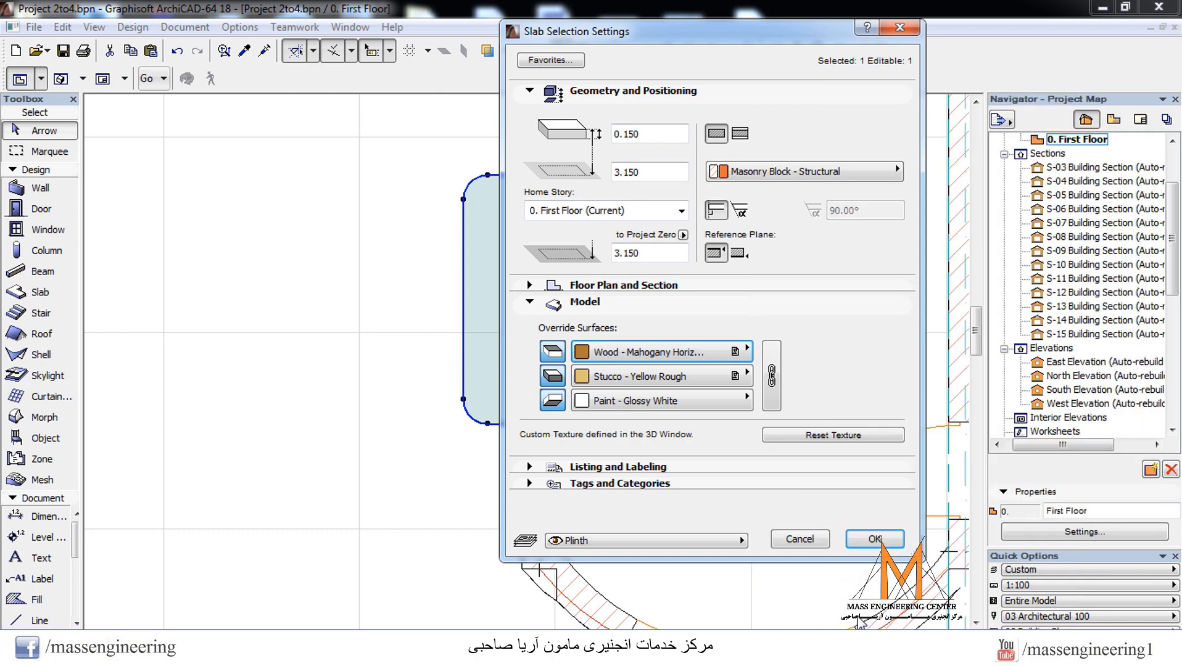
click(883, 548)
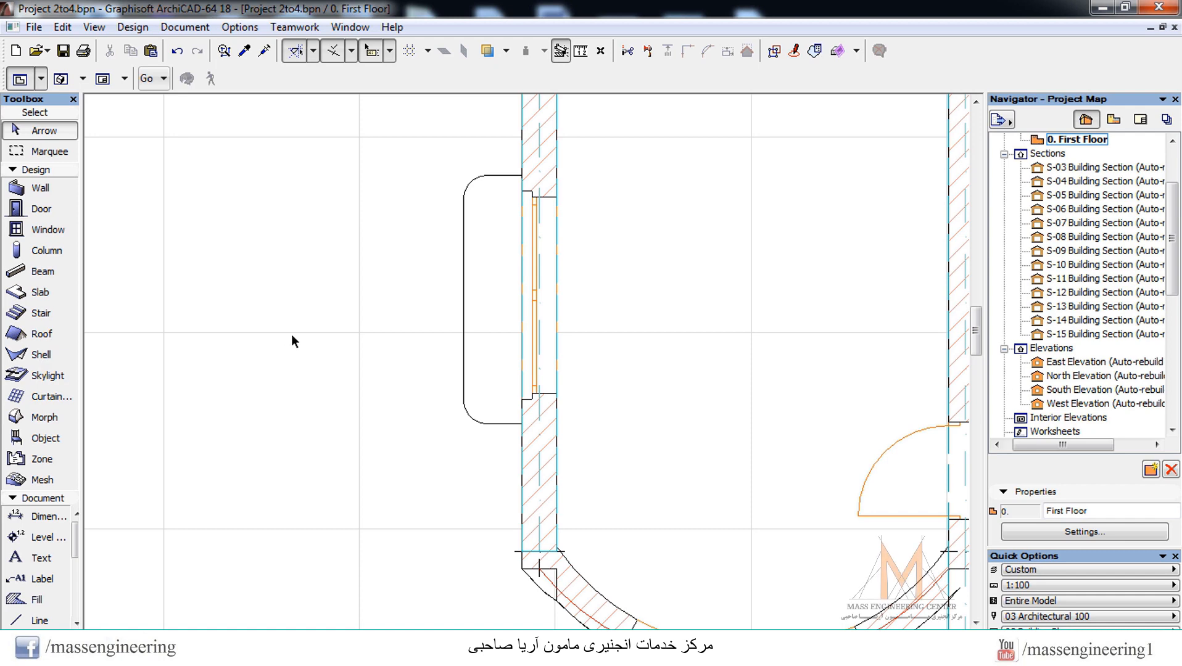
key(F3)
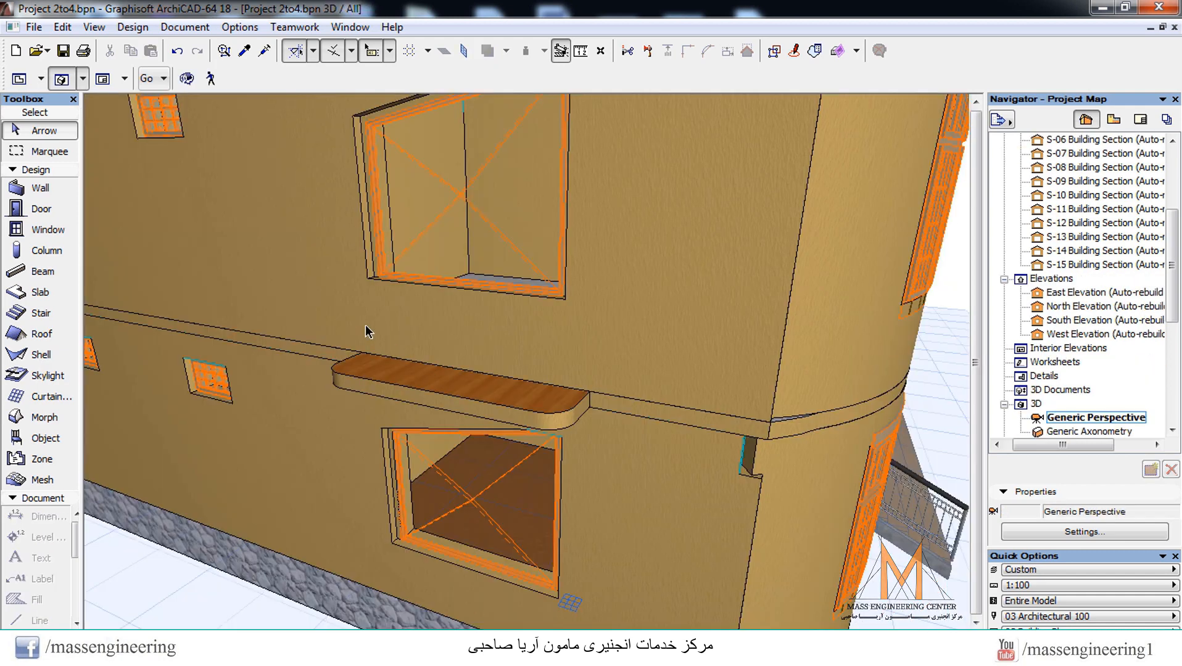
scroll(367, 346, down, 3)
scroll(454, 360, down, 3)
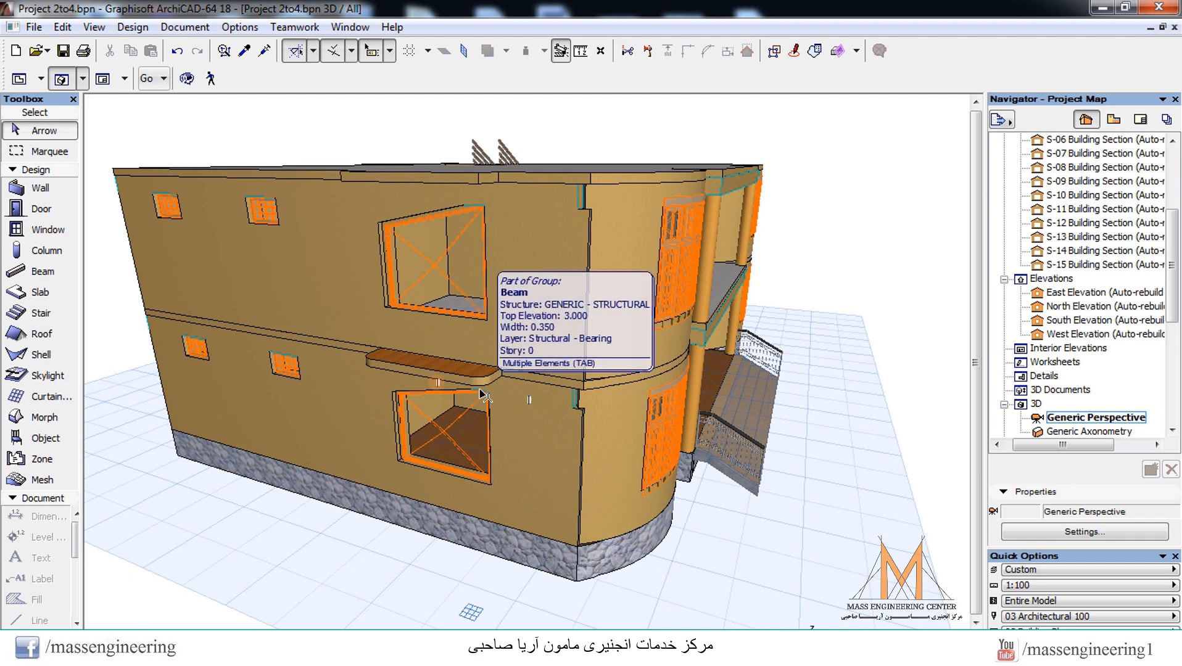
Choose Molding Straight 18 from the library's Moldings 18 folder under Building Structures as the object to place on the First Floor plan
key(F2)
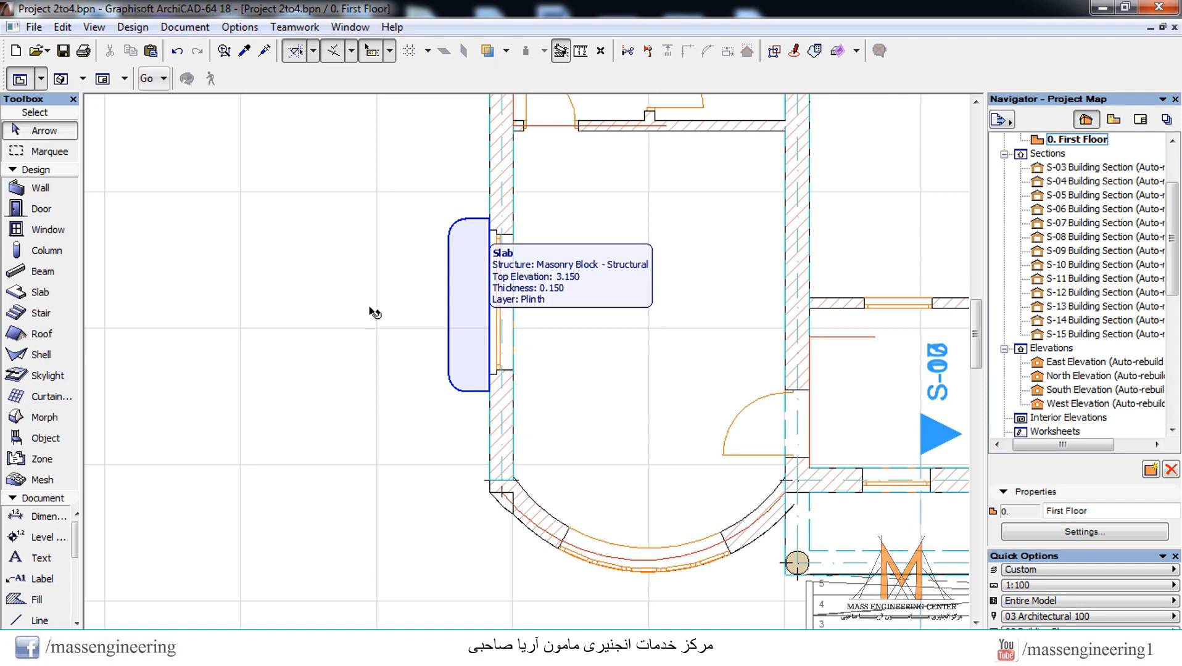
click(55, 439)
double_click(56, 439)
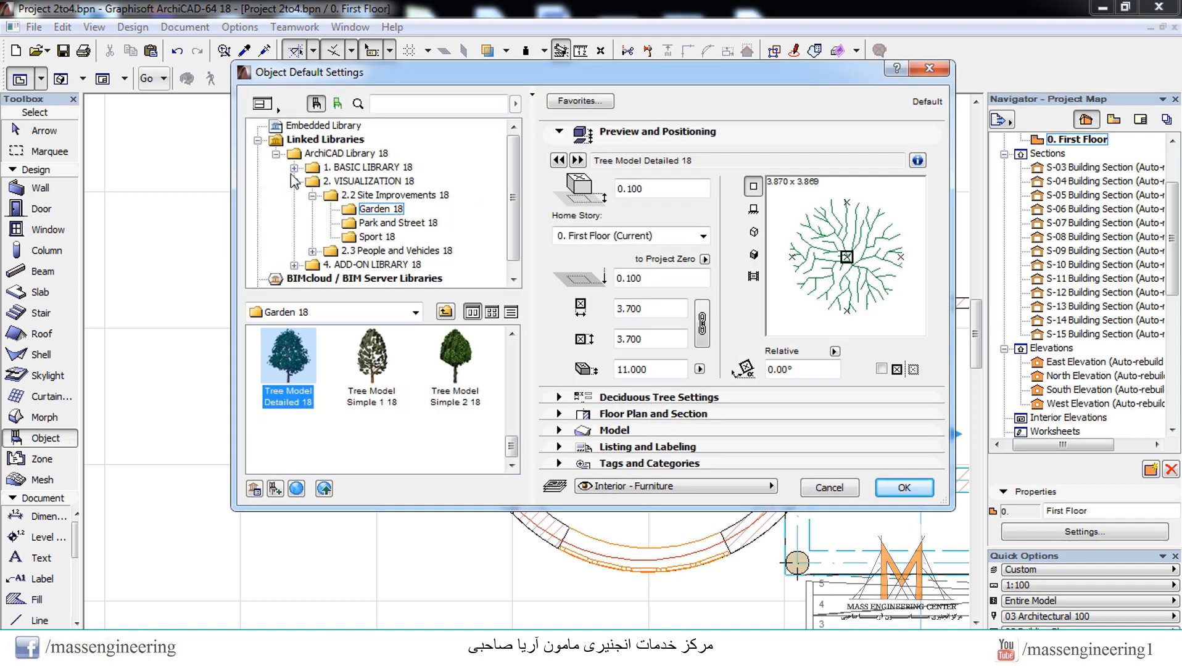
click(294, 167)
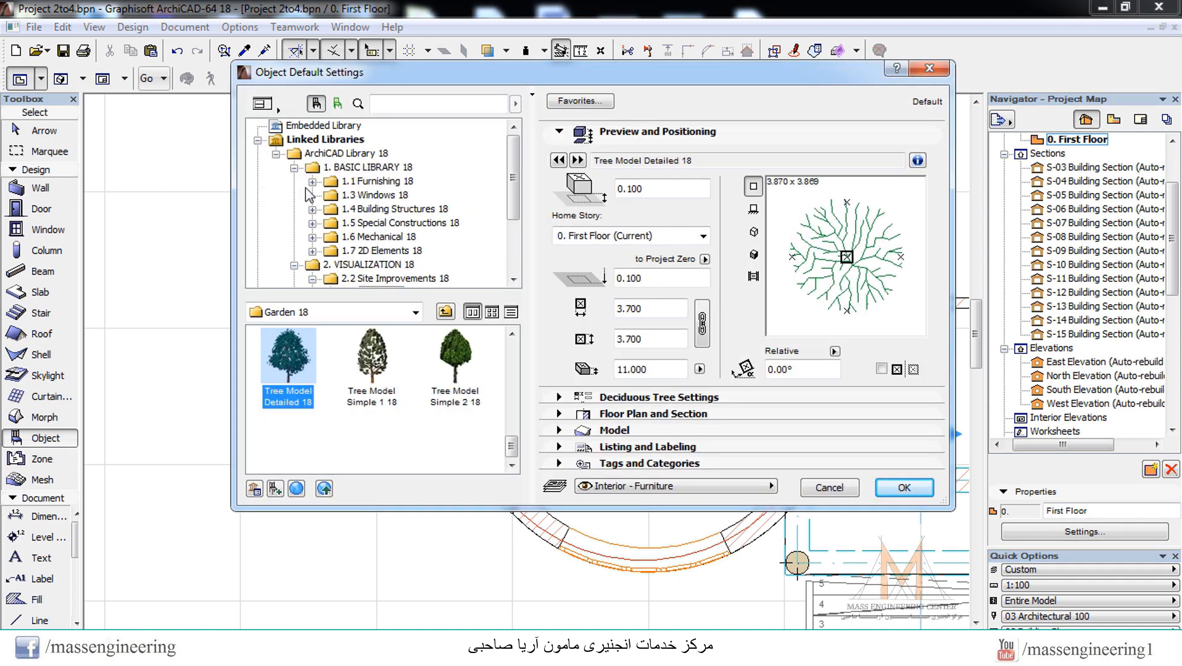
click(312, 210)
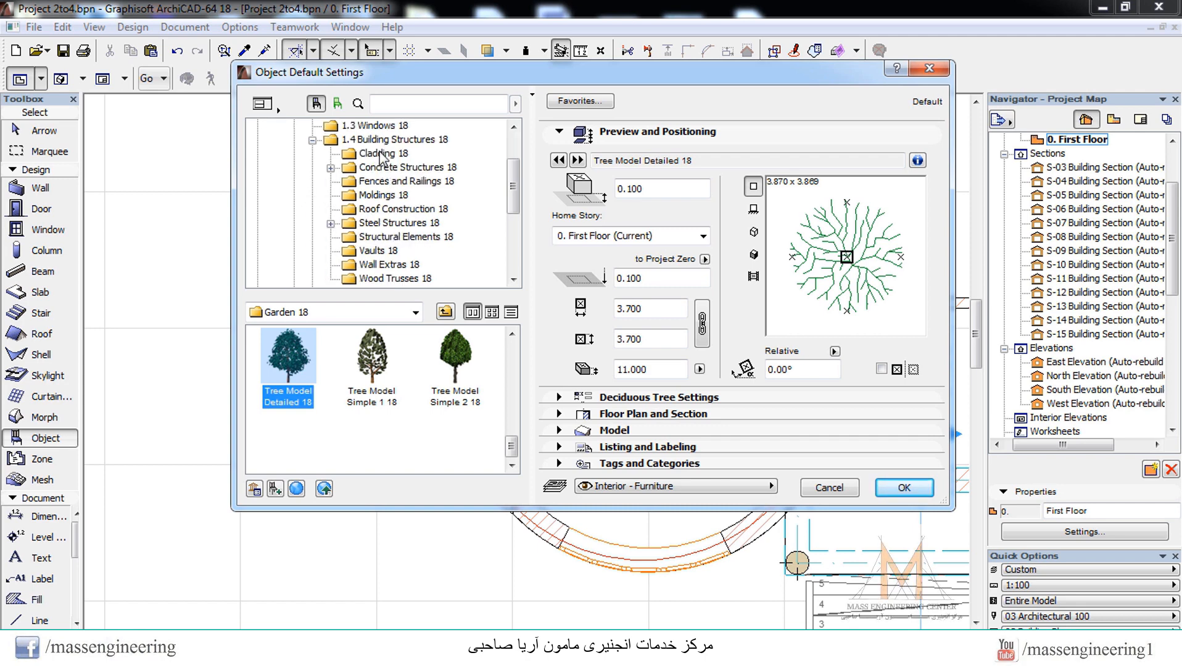
click(388, 196)
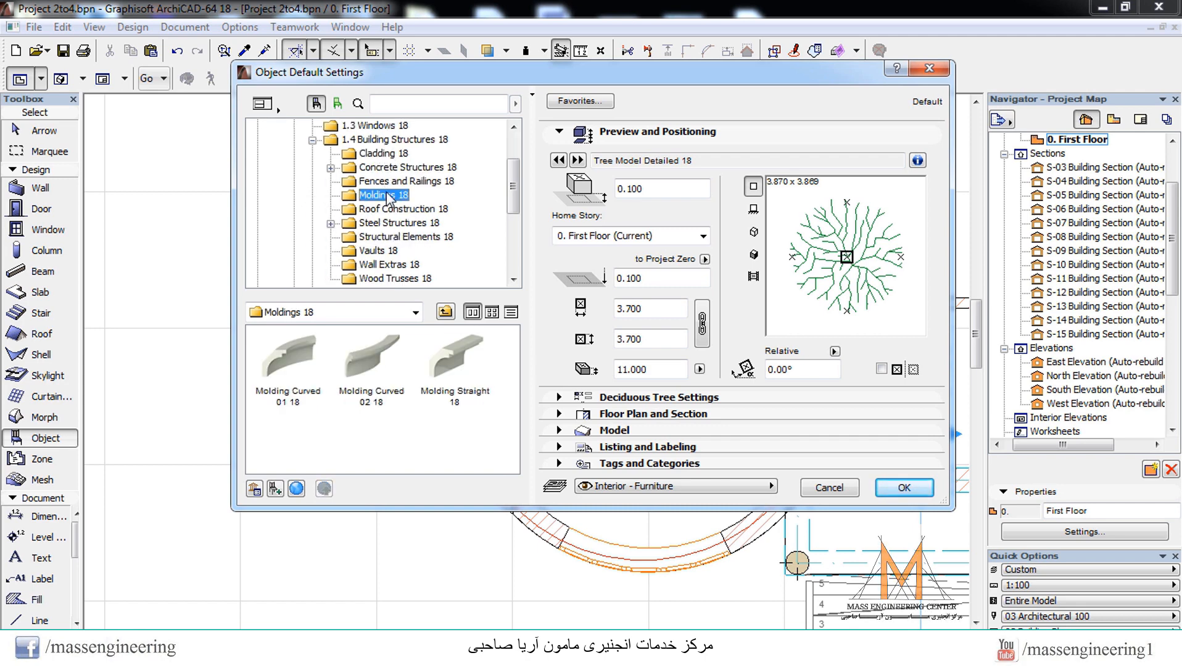
click(288, 358)
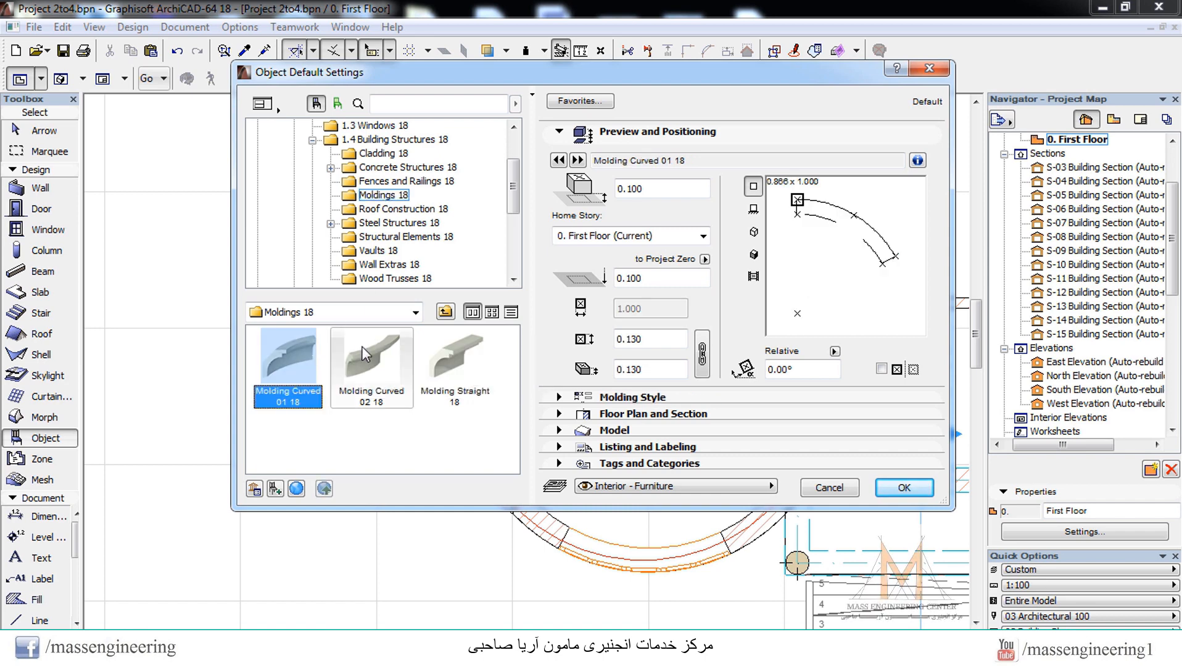
click(373, 365)
click(458, 363)
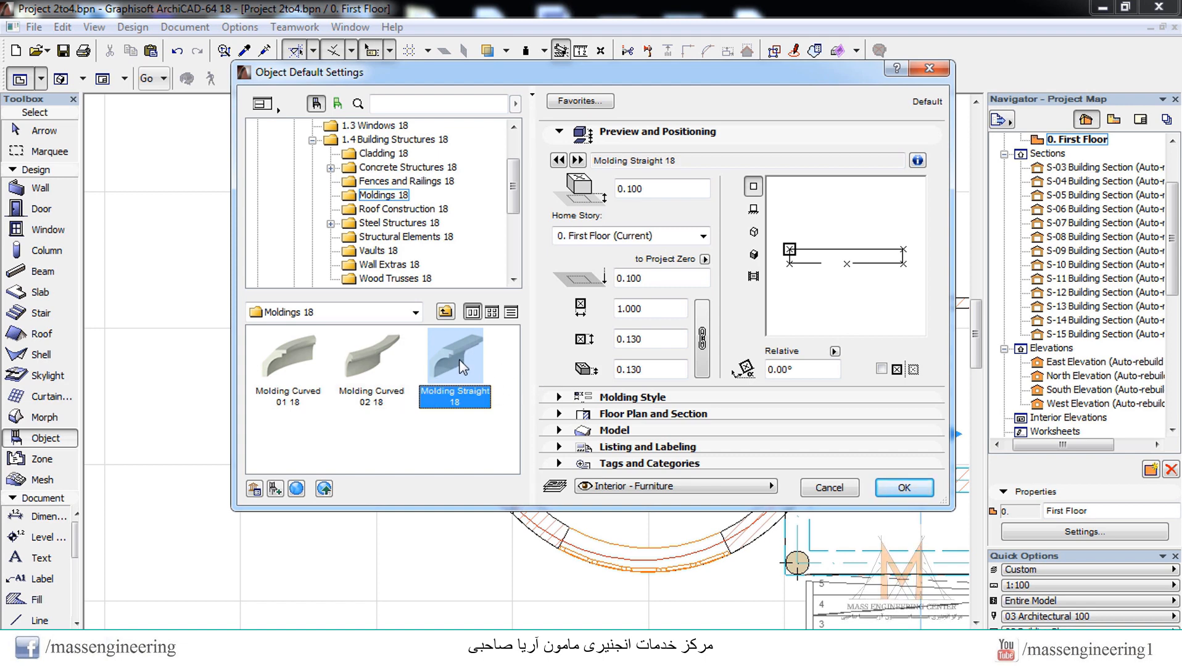
click(672, 188)
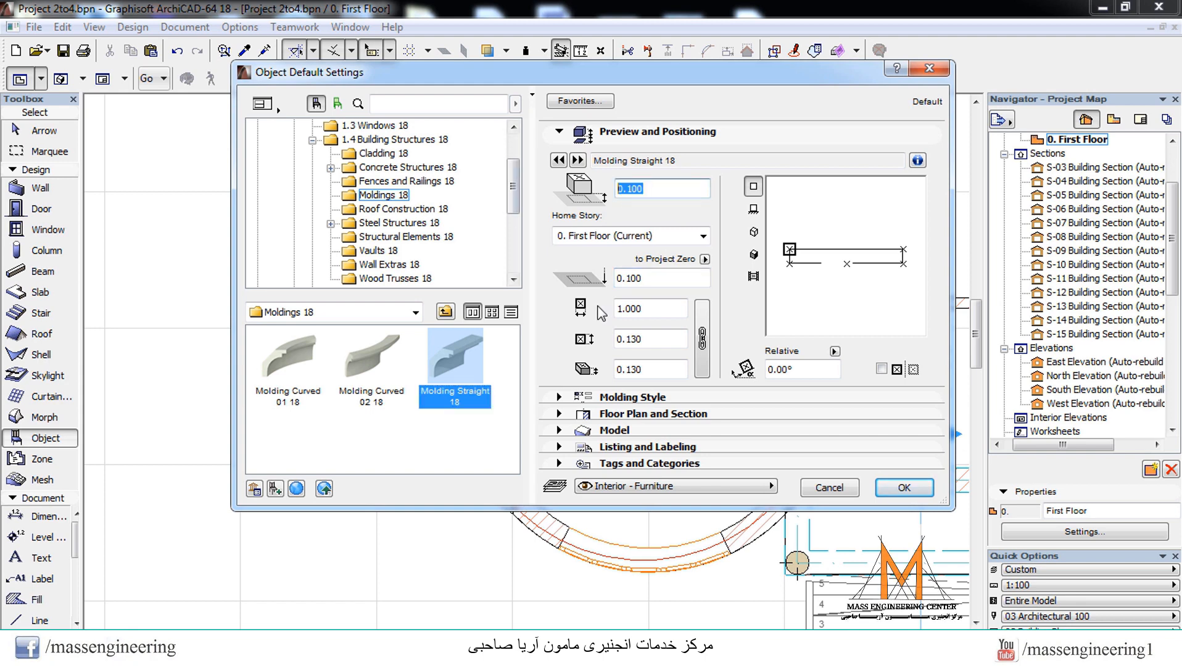
click(672, 312)
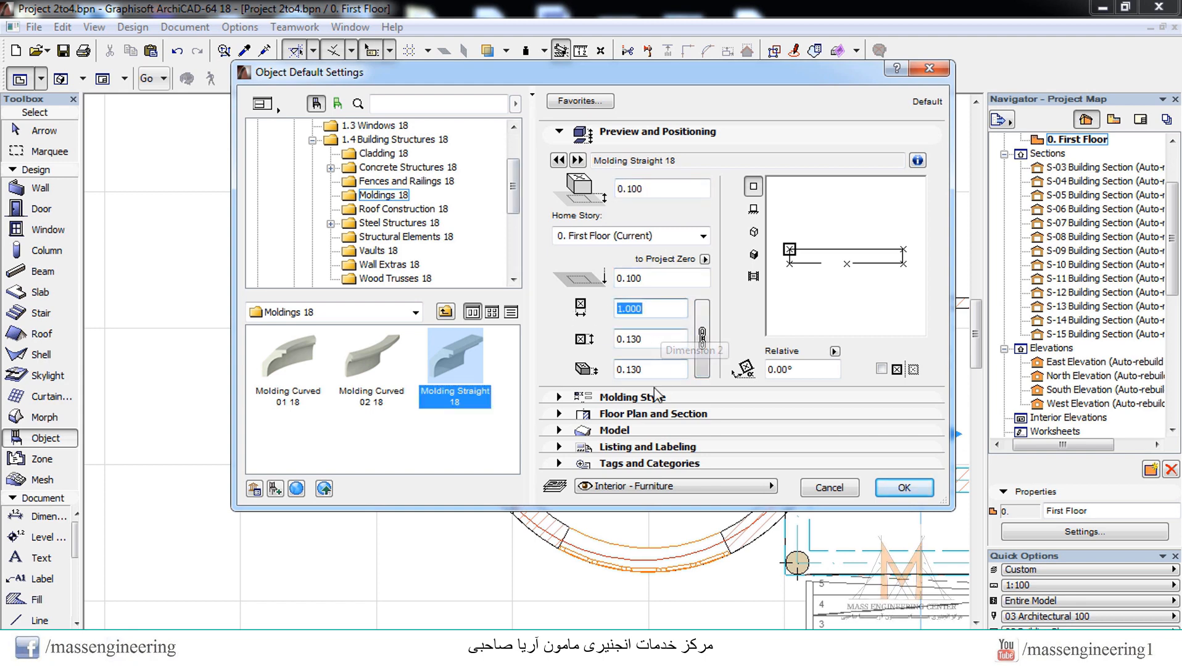
drag(654, 369, 590, 369)
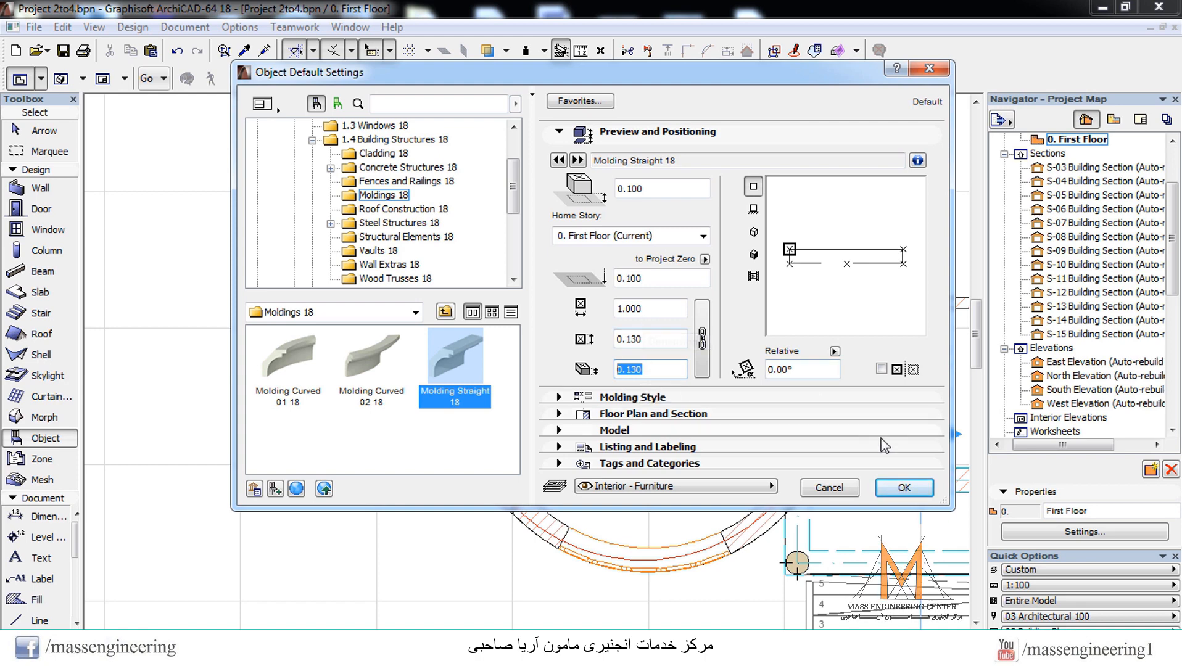
click(903, 487)
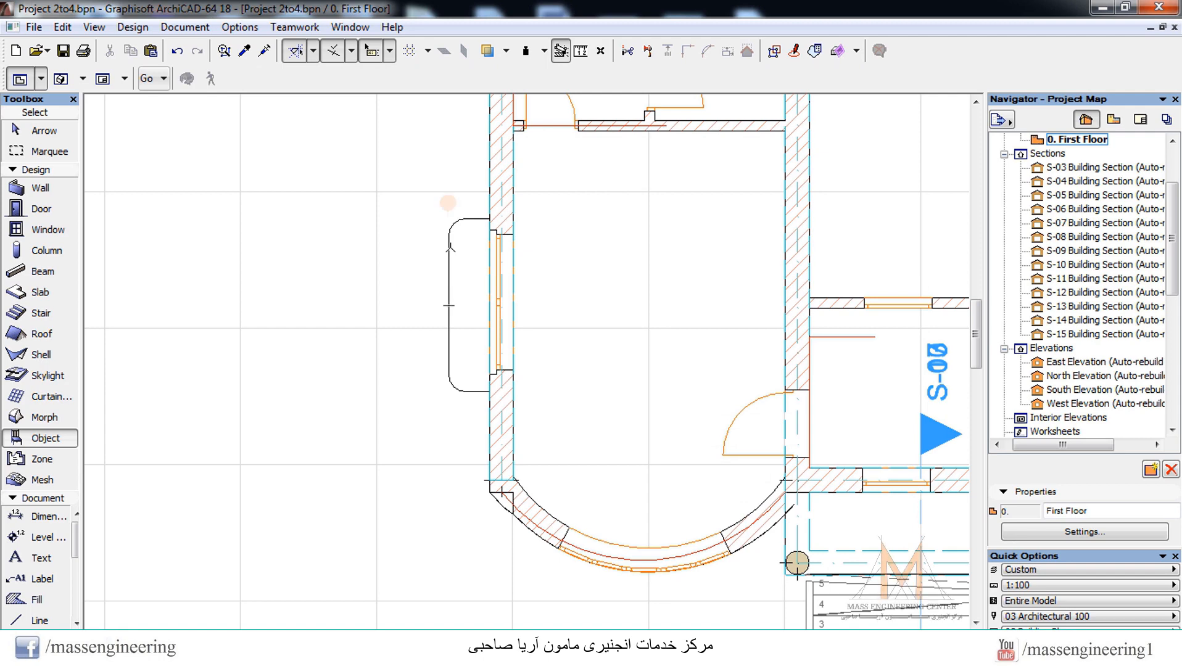
Place the straight molding on the window projection's outer edge and rotate it 90° counter-clockwise to run parallel to the wall
scroll(449, 247, up, 3)
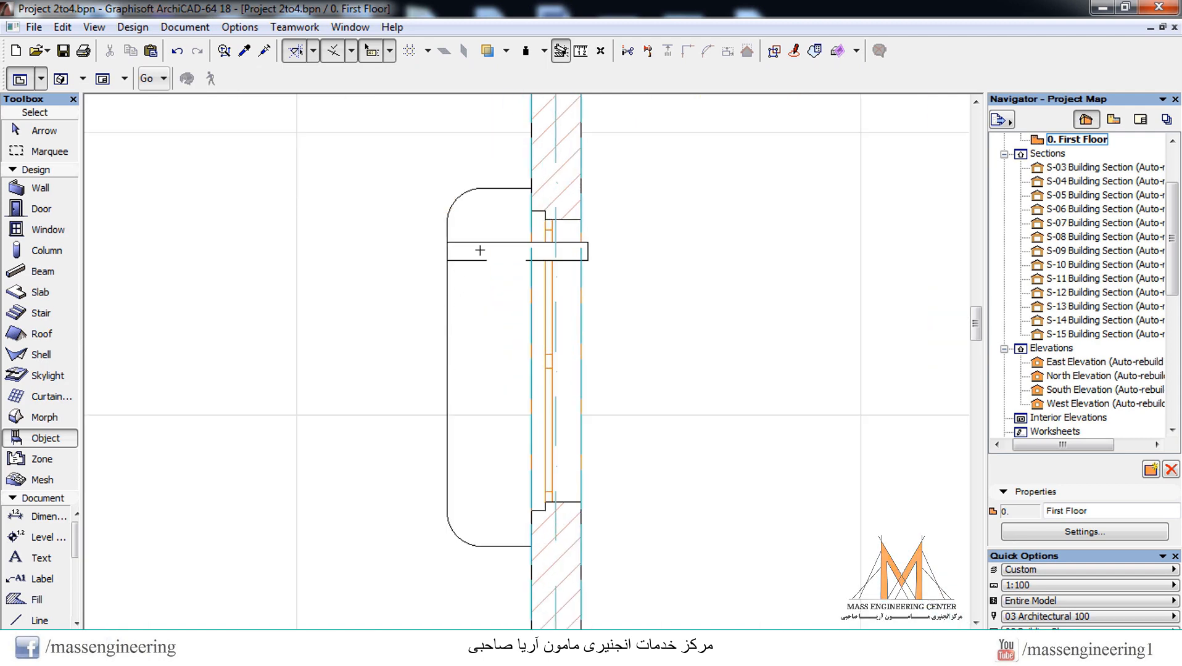
key(Escape)
click(469, 259)
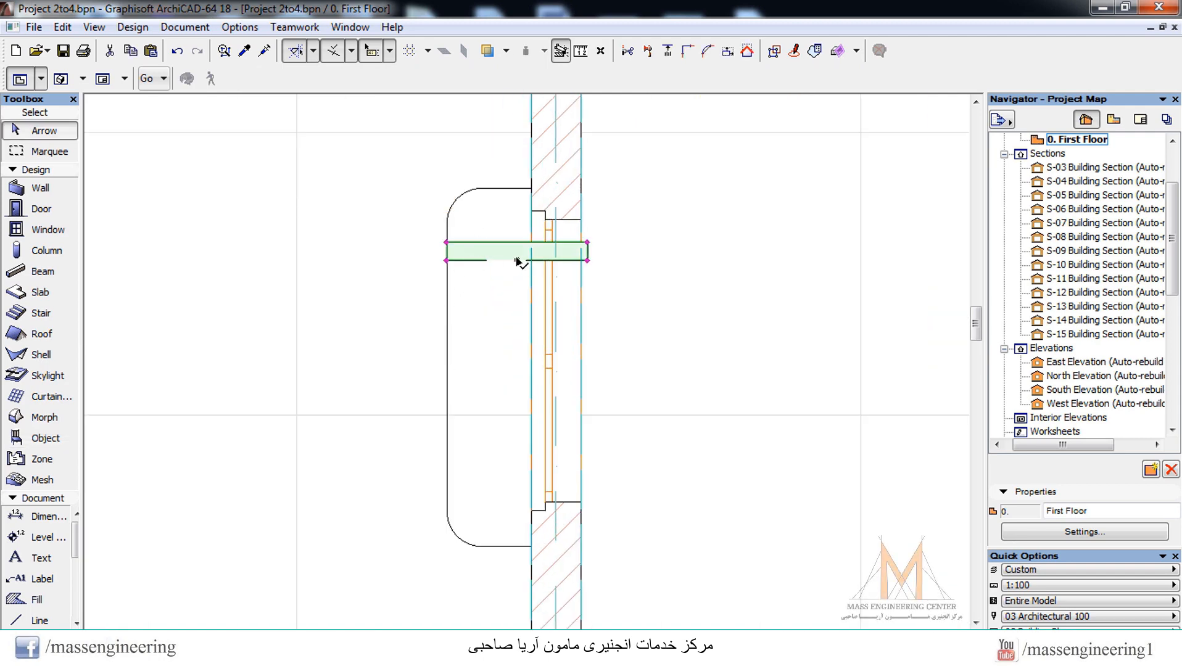
click(517, 260)
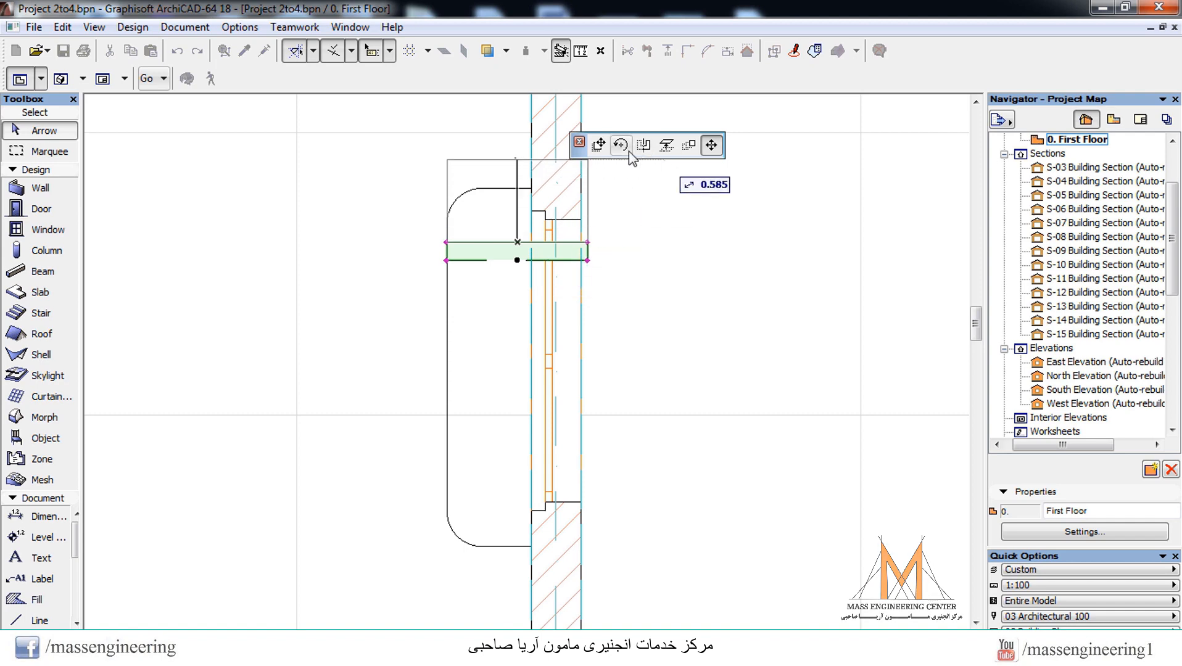
click(621, 144)
click(517, 260)
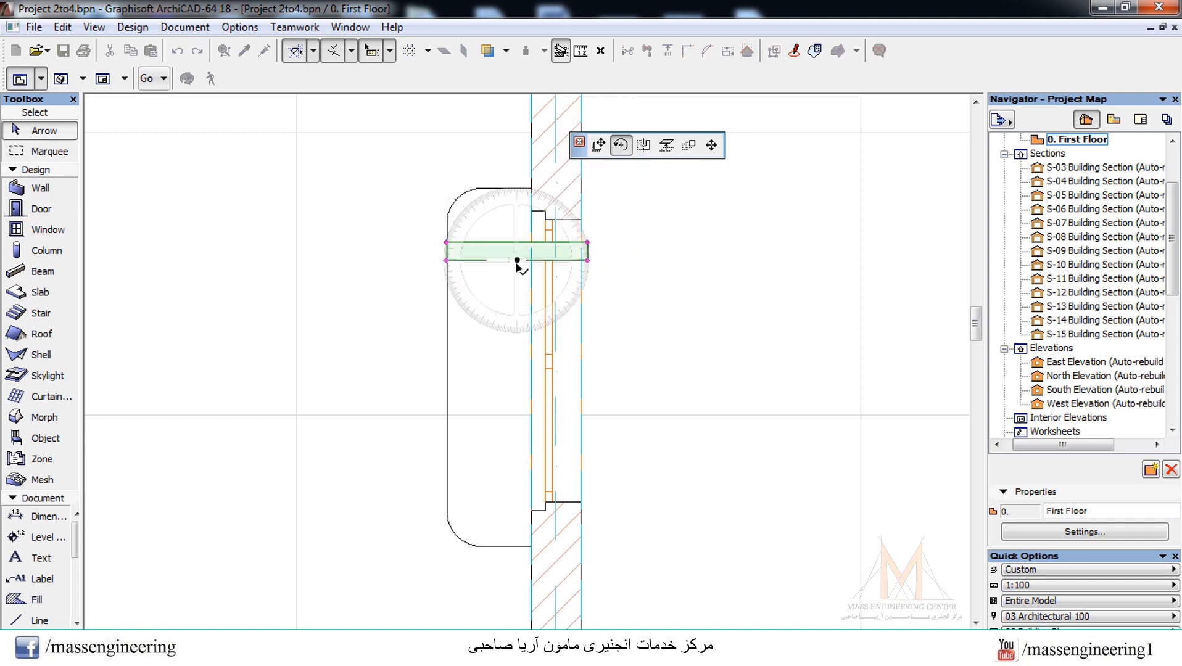
click(517, 331)
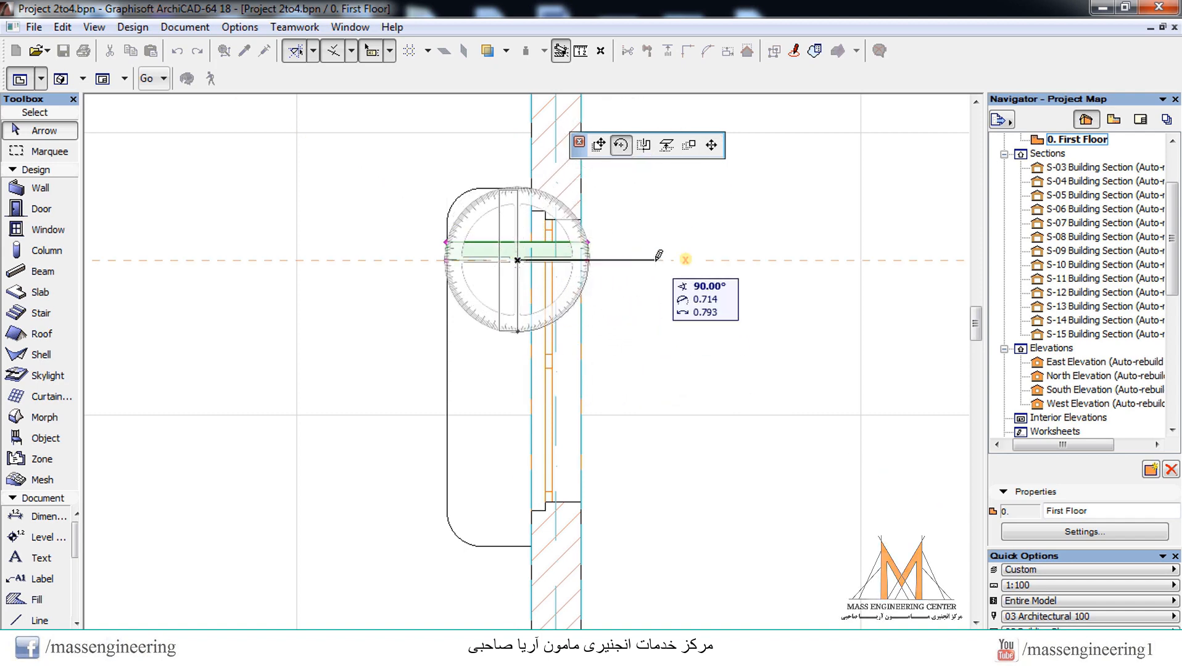
click(661, 261)
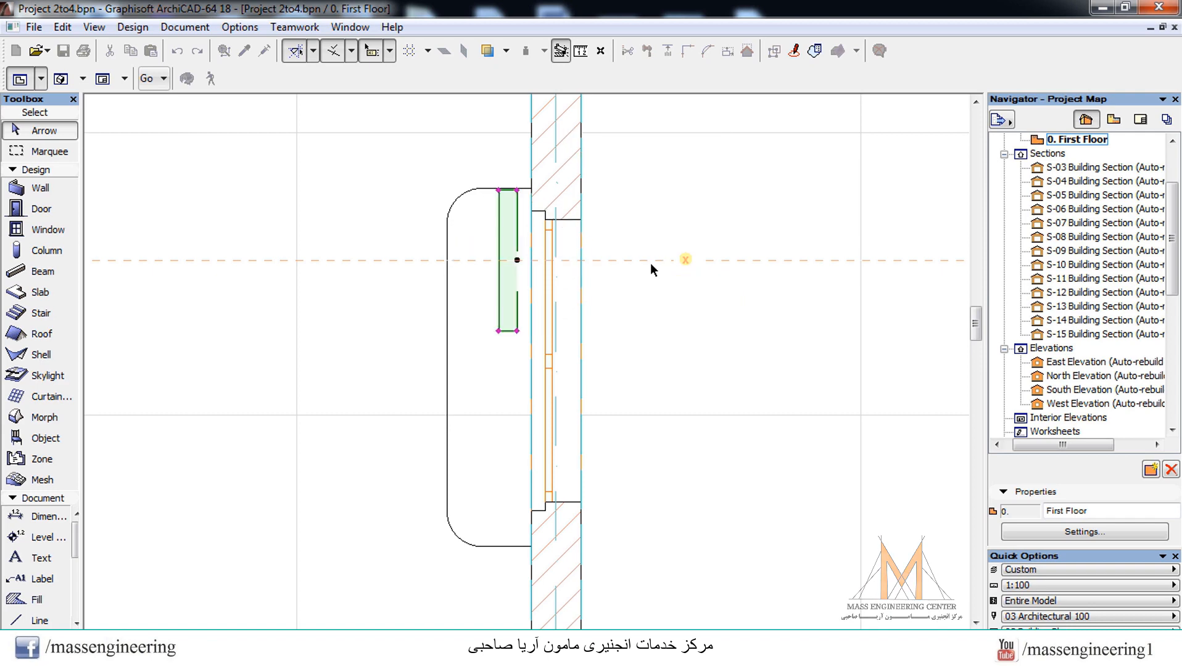
Move the molding against the projection's straight outer edge, starting where the upper rounded corner ends, and check its height in 3D
click(517, 191)
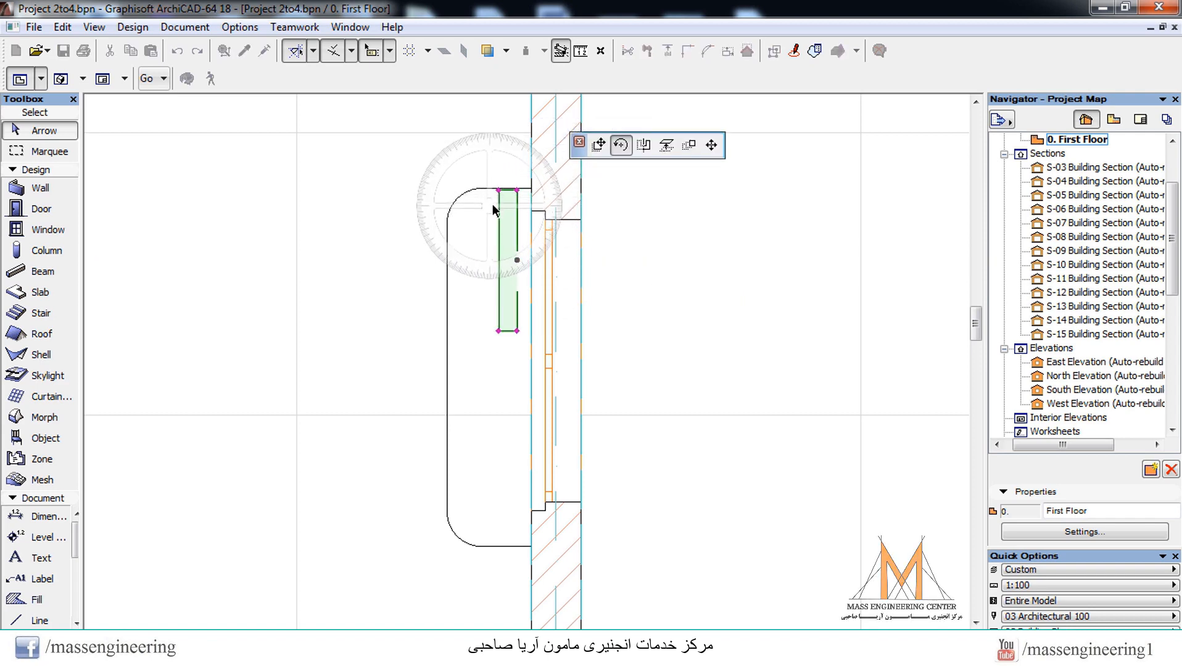
click(598, 145)
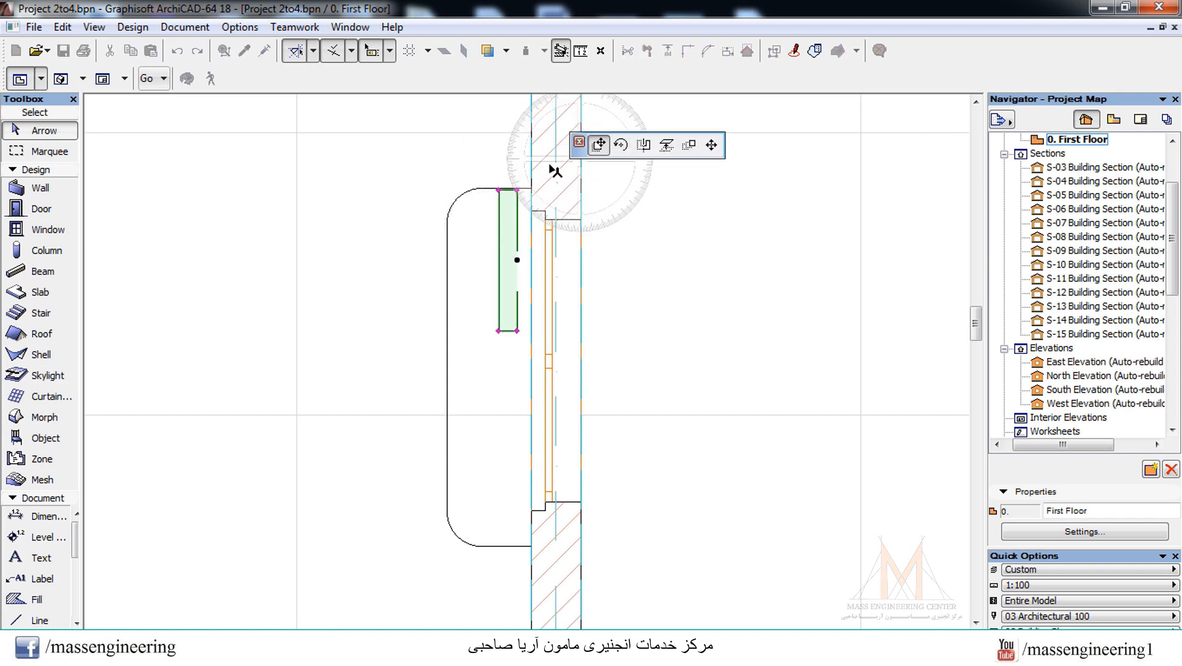
click(465, 223)
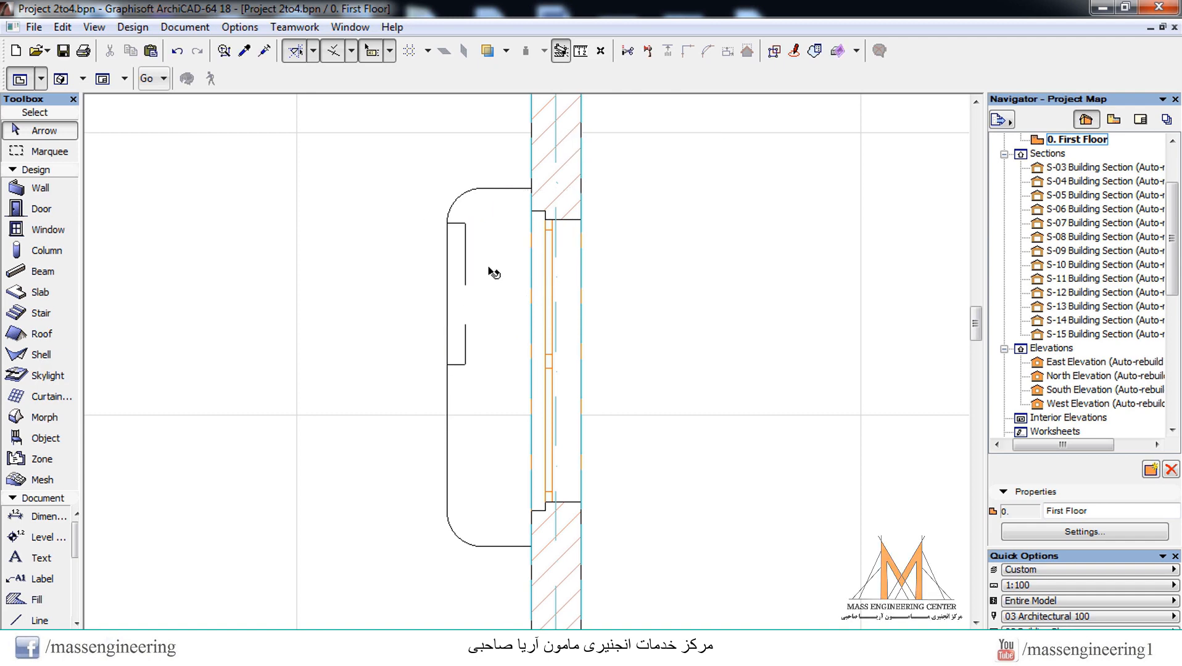
key(F6)
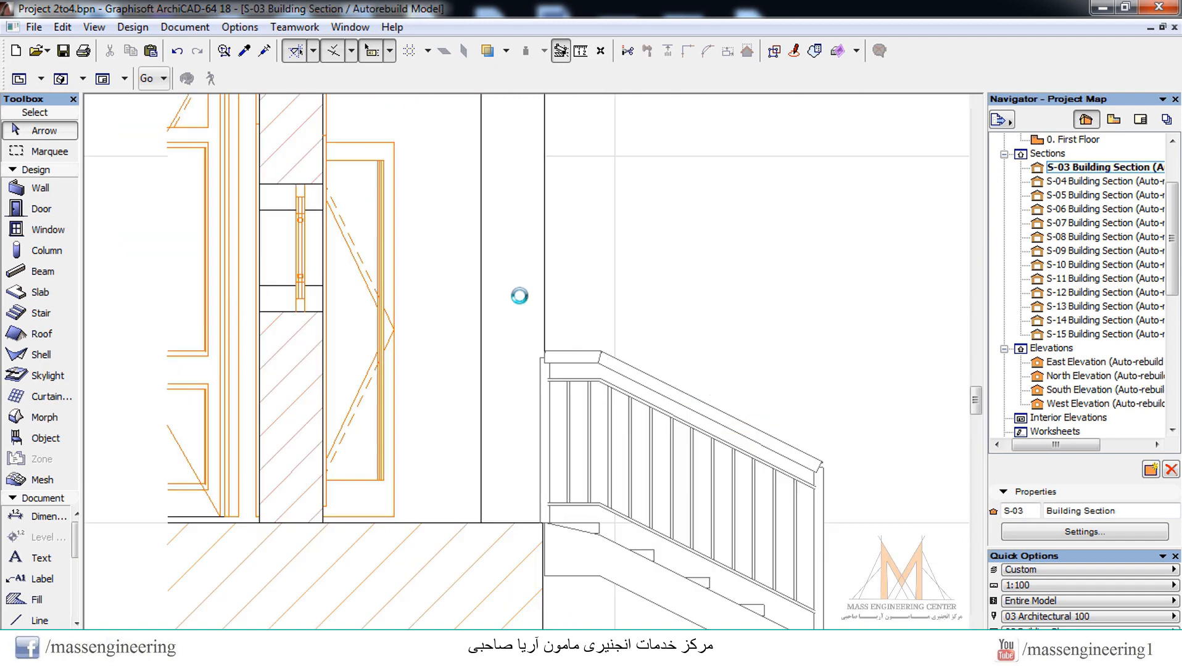
key(F3)
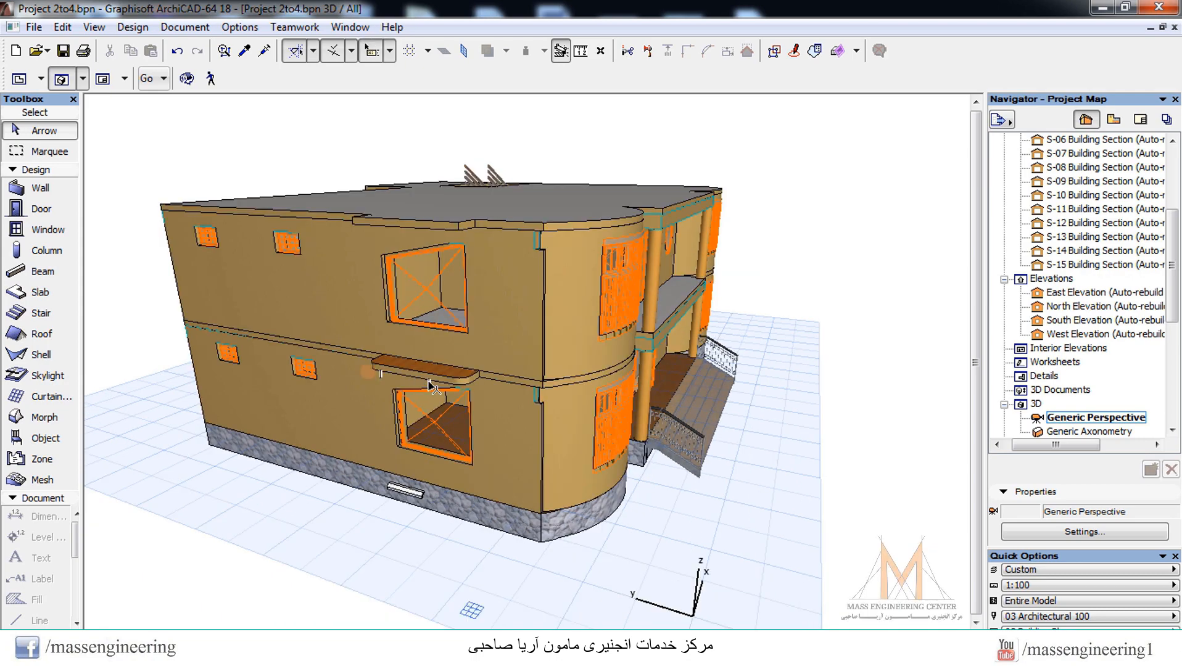
scroll(405, 527, up, 3)
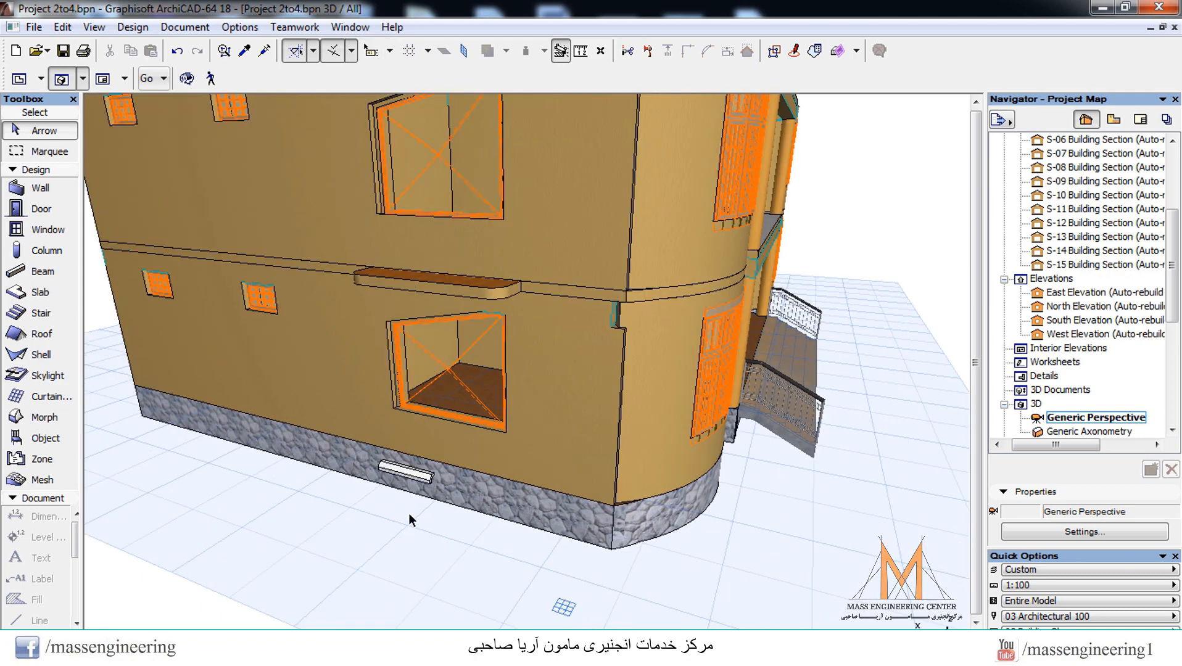
scroll(409, 513, up, 3)
scroll(412, 511, down, 3)
key(F2)
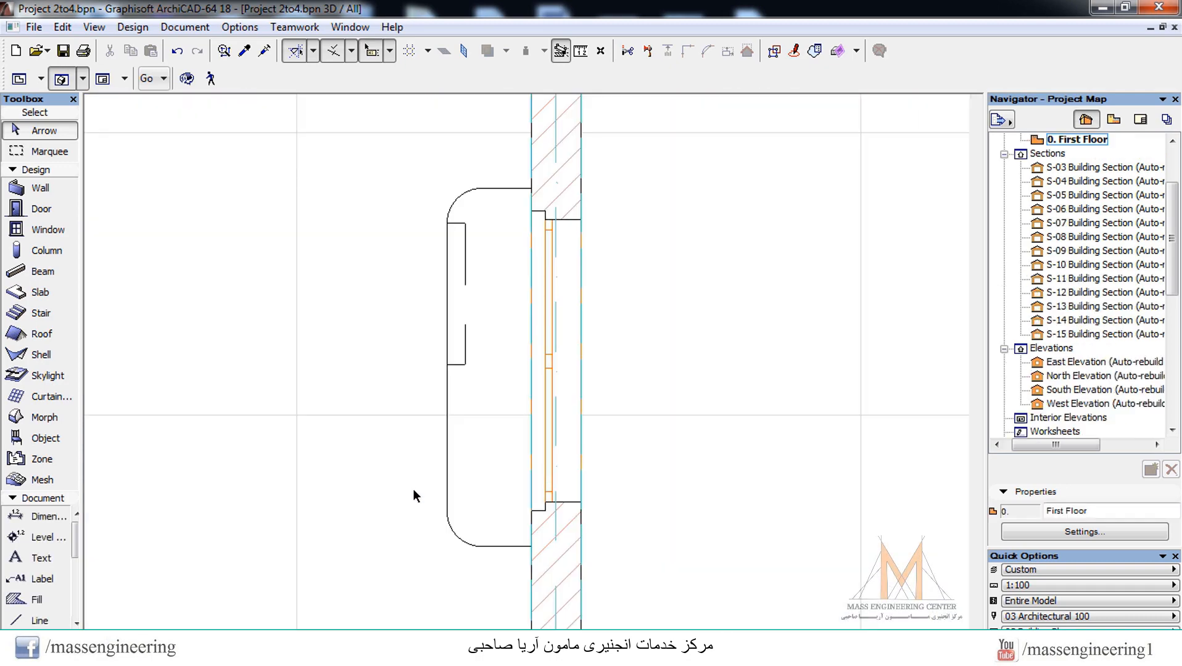
Set the base elevation of the straight molding on the First Floor window projection to 3.150
click(462, 253)
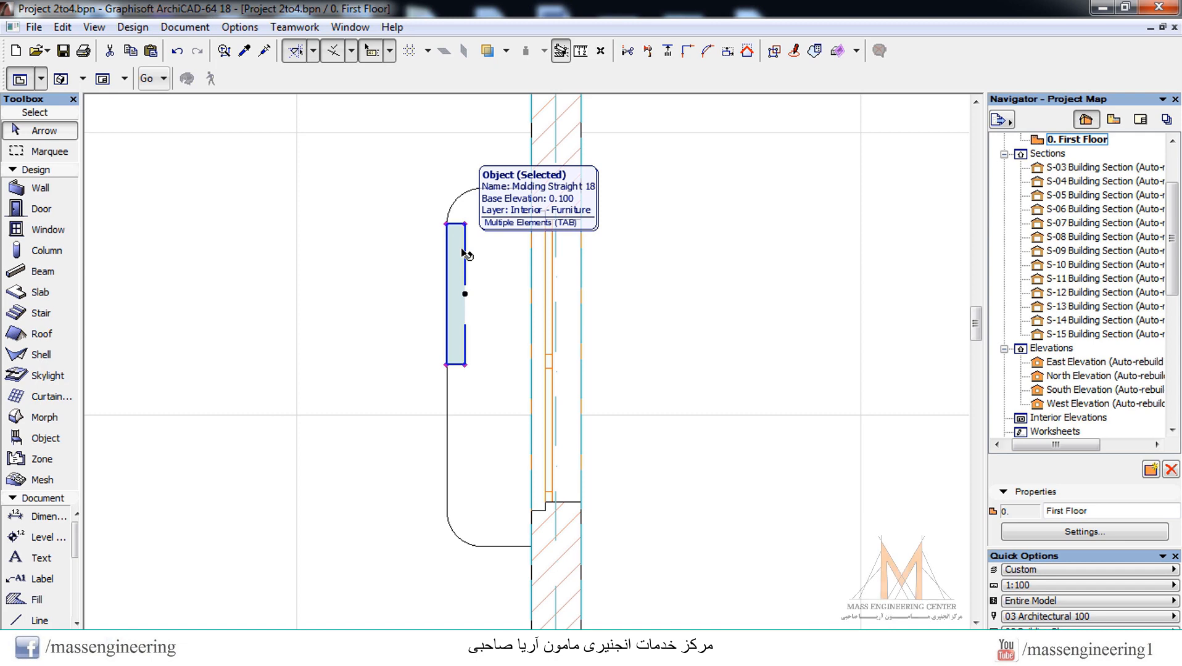
right_click(463, 252)
click(530, 248)
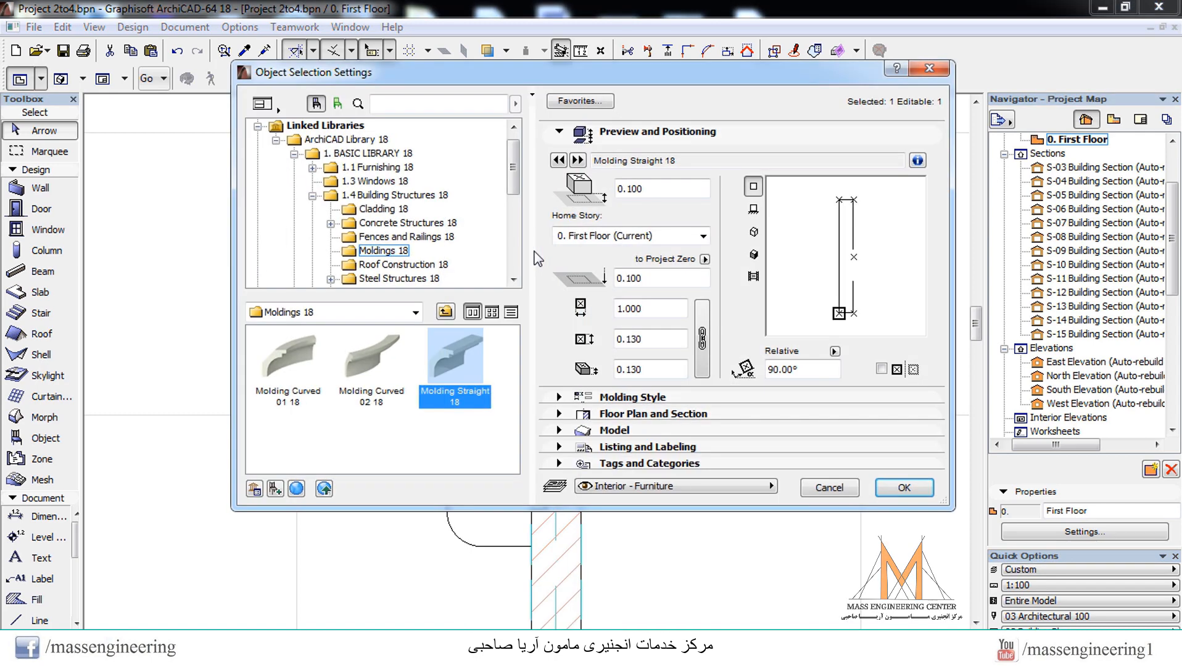
double_click(646, 189)
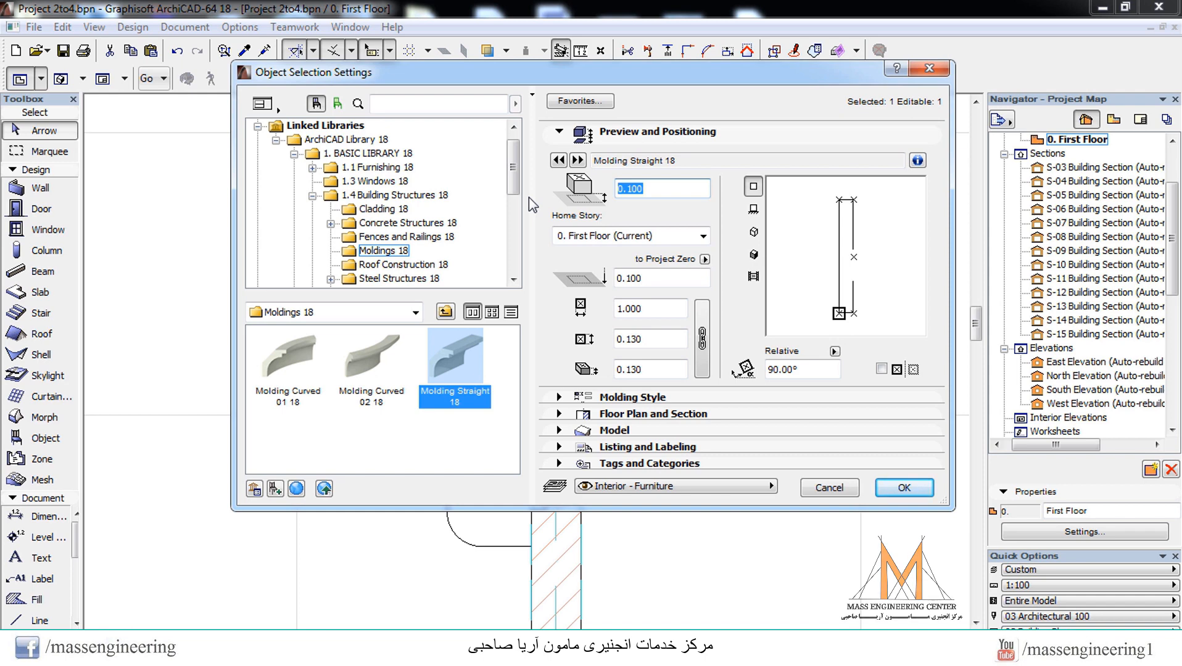
text(3.15)
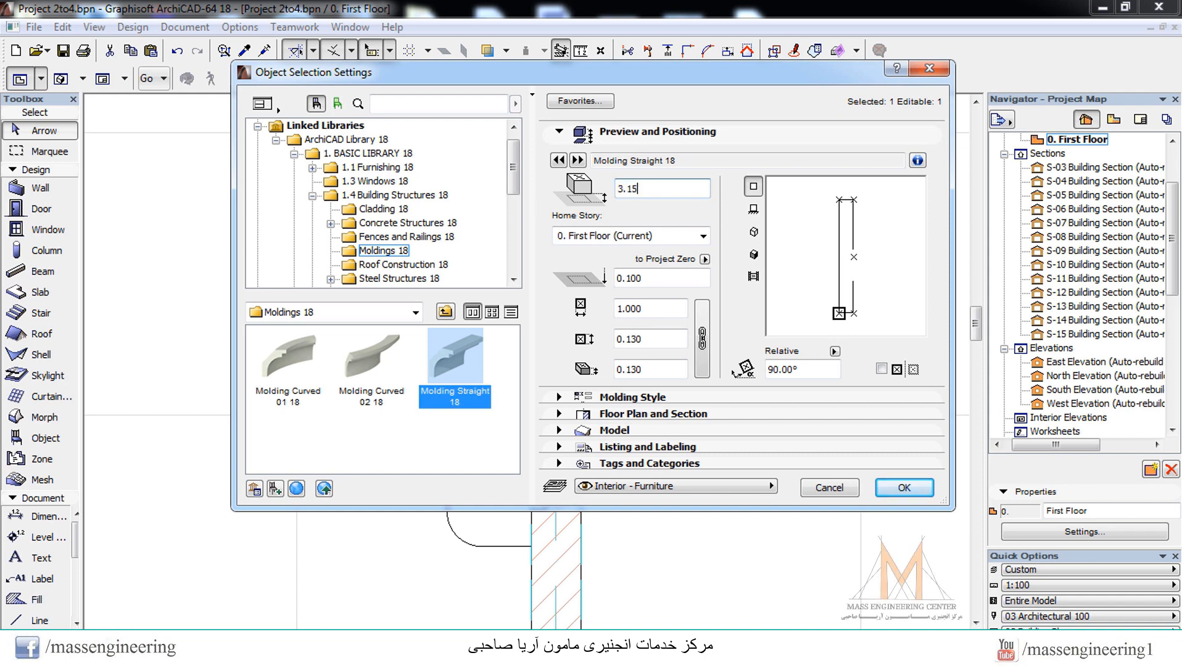
text(0)
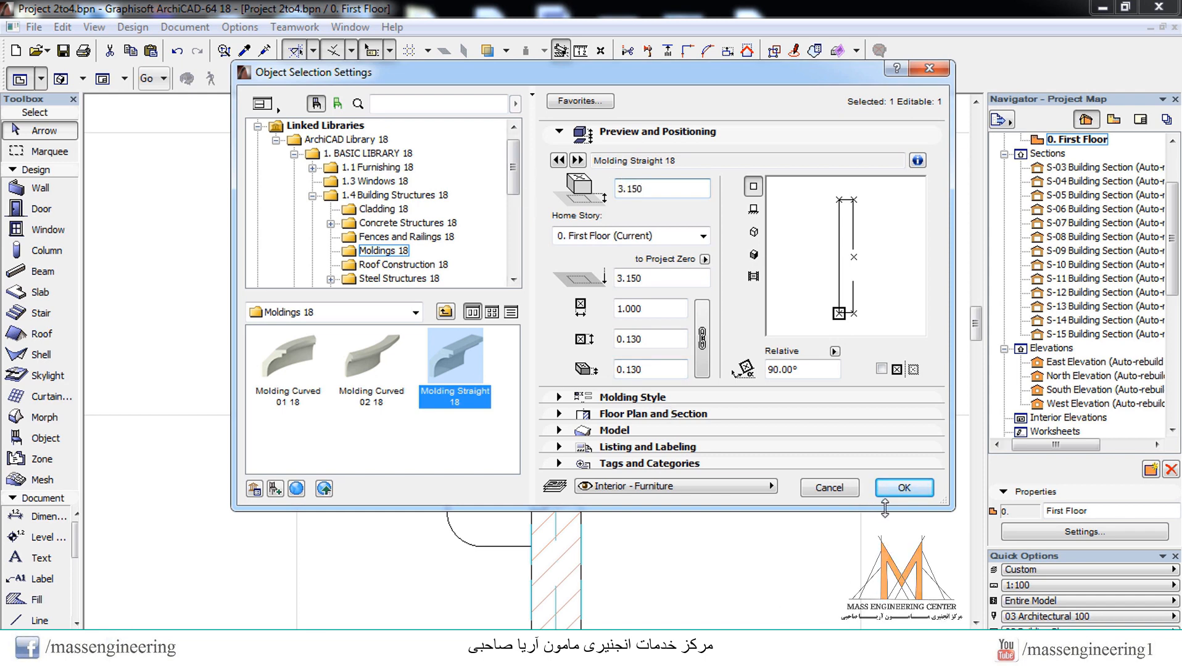
click(895, 489)
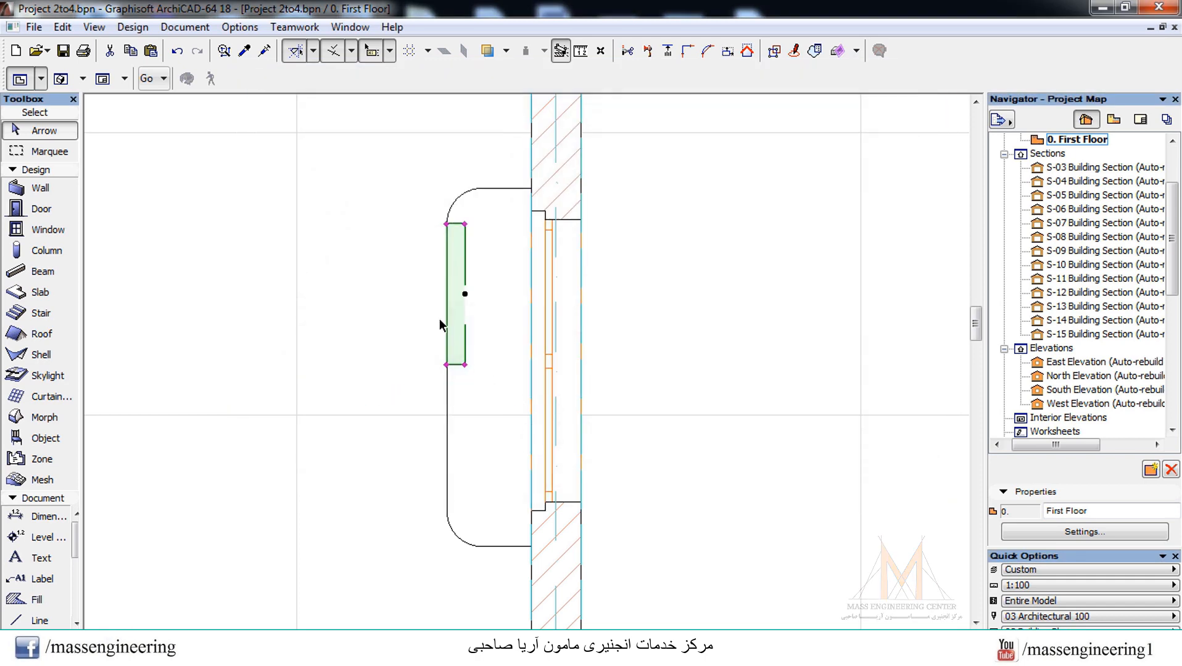
Rotate the molding 180° about the midpoint of its long edge facing the wall
click(457, 281)
click(465, 257)
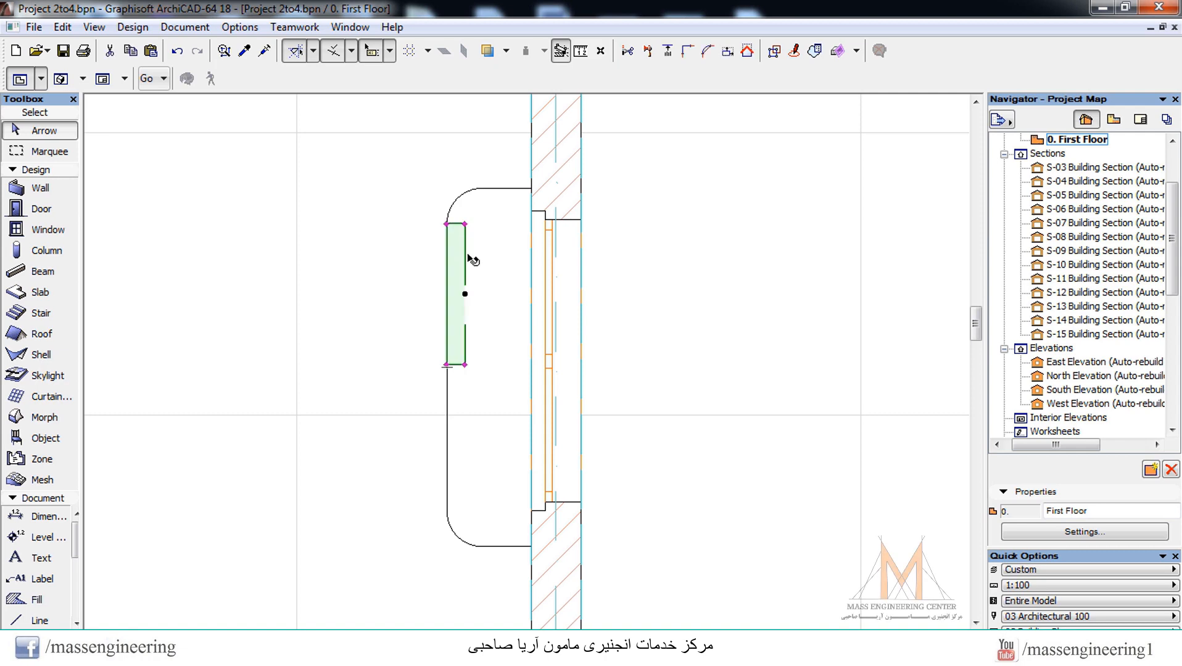
right_click(465, 296)
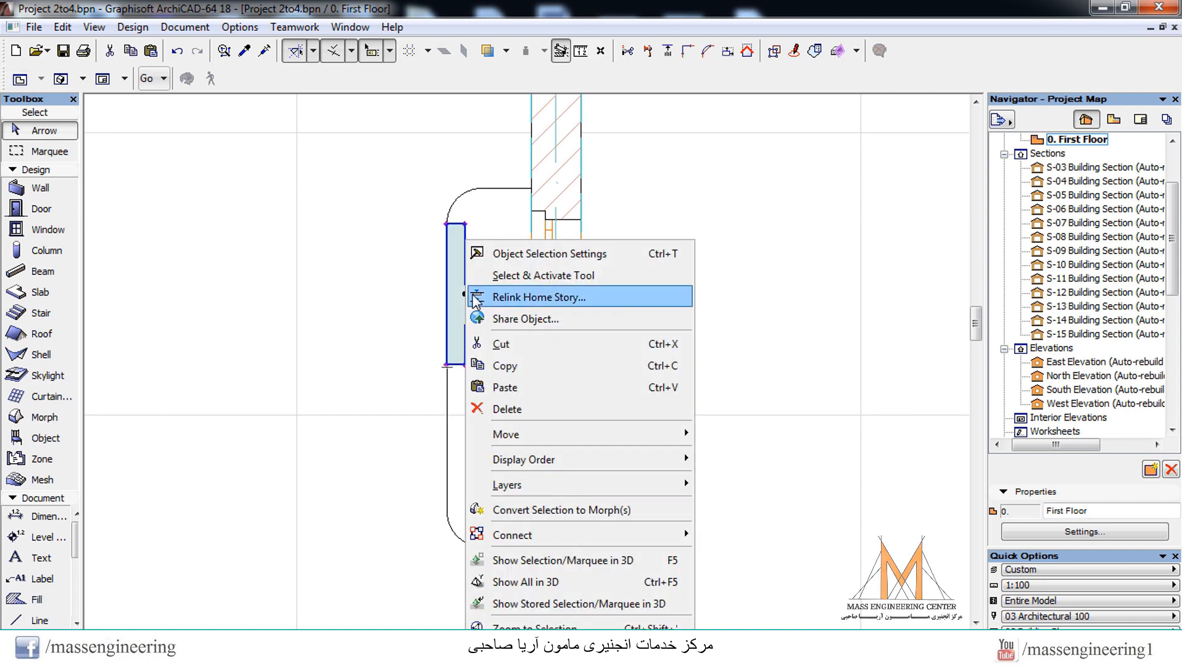
key(Escape)
click(466, 294)
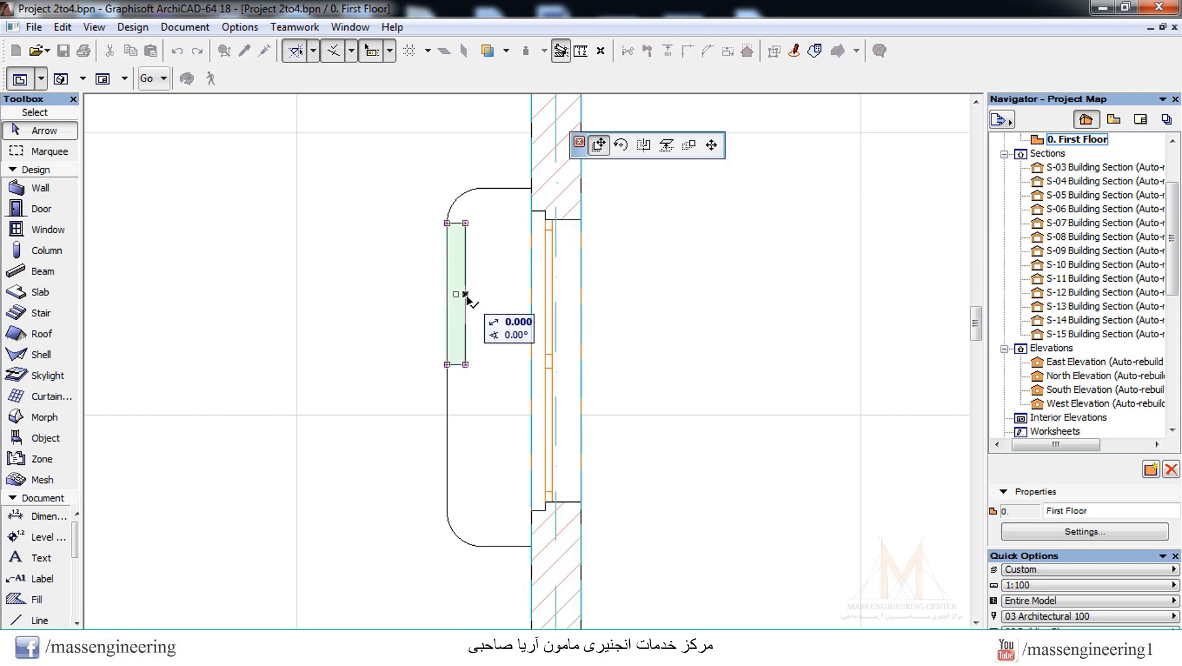
click(621, 145)
click(465, 295)
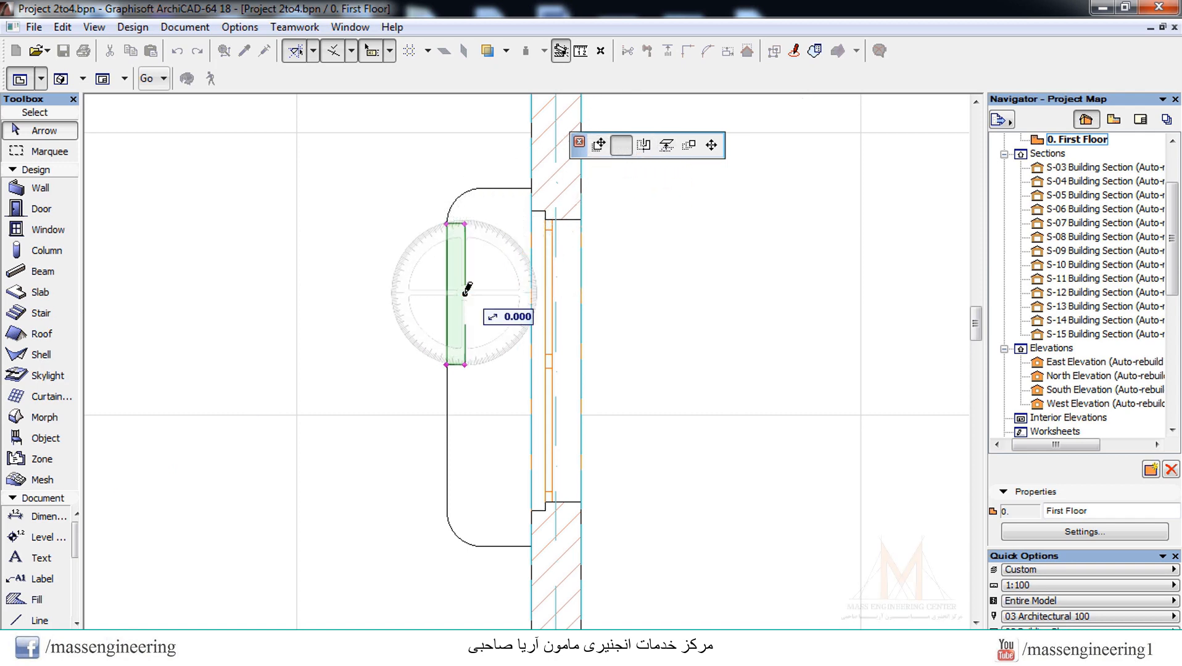
click(514, 294)
click(388, 284)
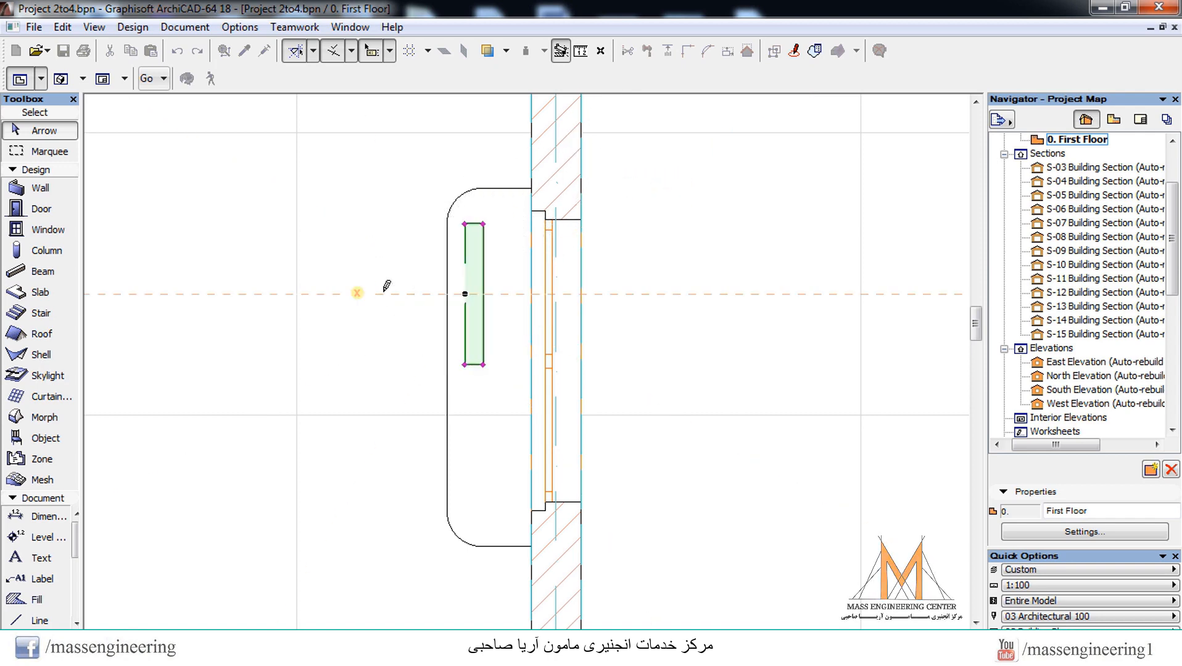
Move the rotated molding so its outer long edge lies on the projection's straight outer edge, and check it in 3D
click(485, 225)
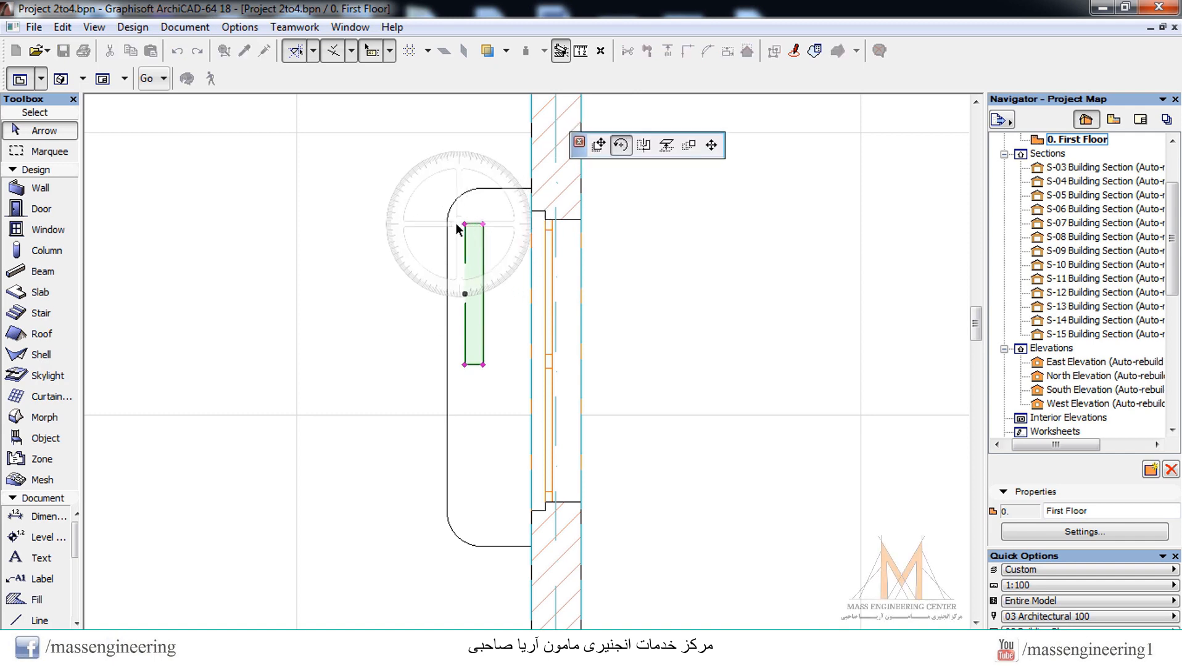
click(600, 147)
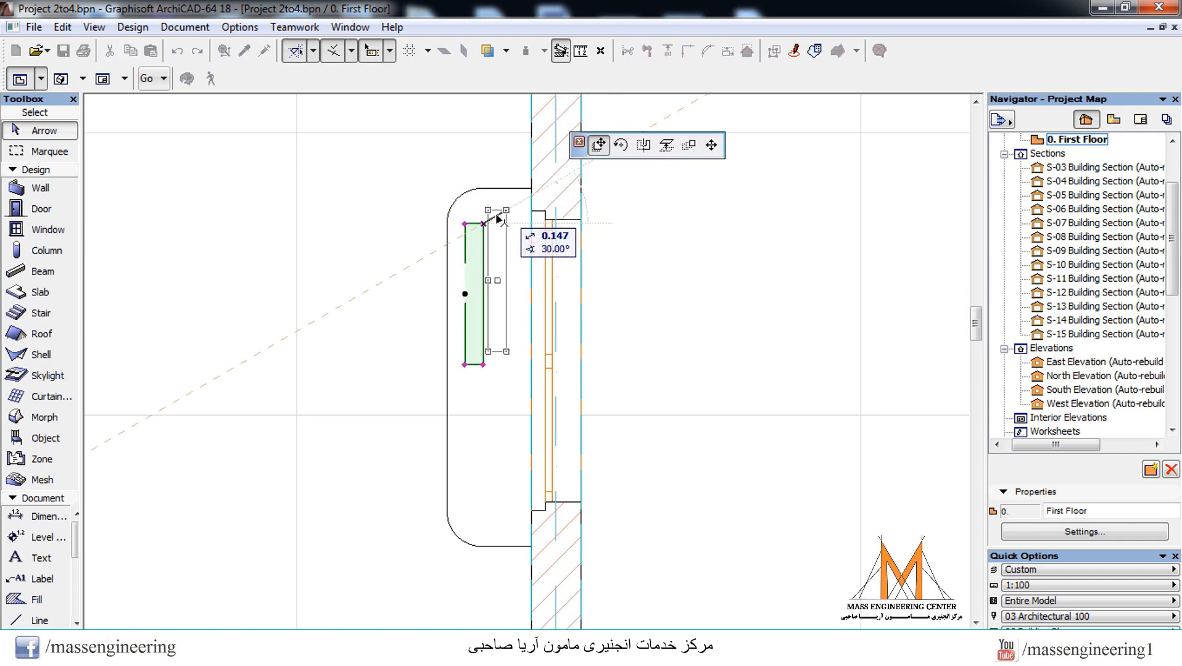
click(466, 239)
key(Escape)
key(F3)
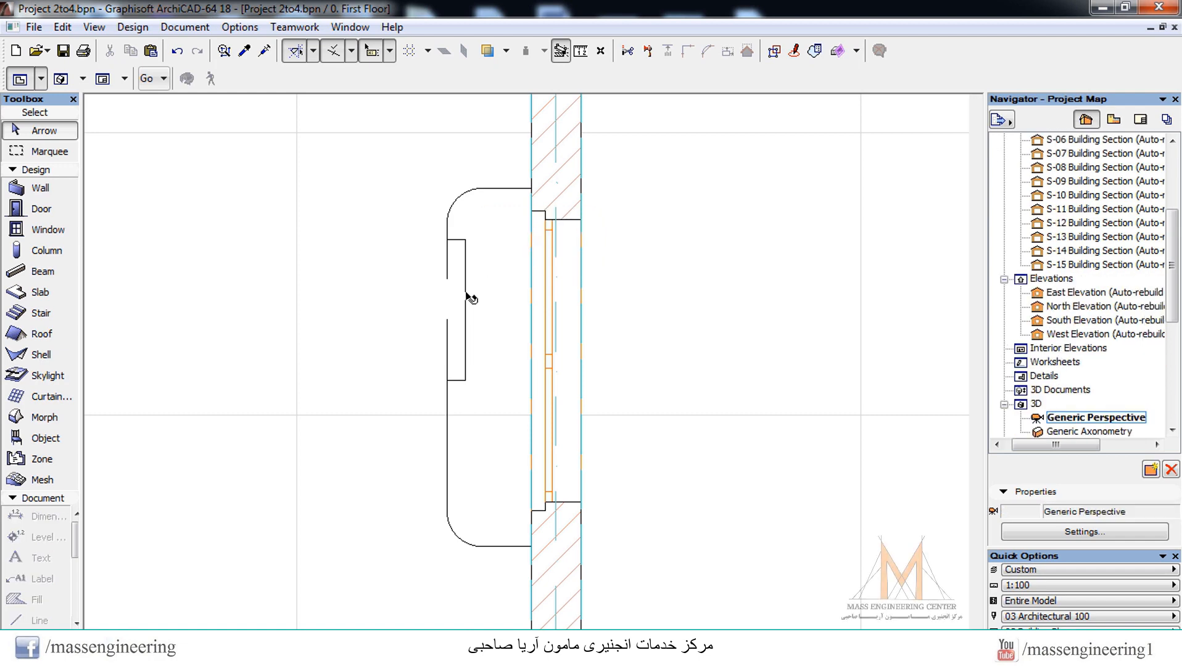
scroll(427, 487, down, 3)
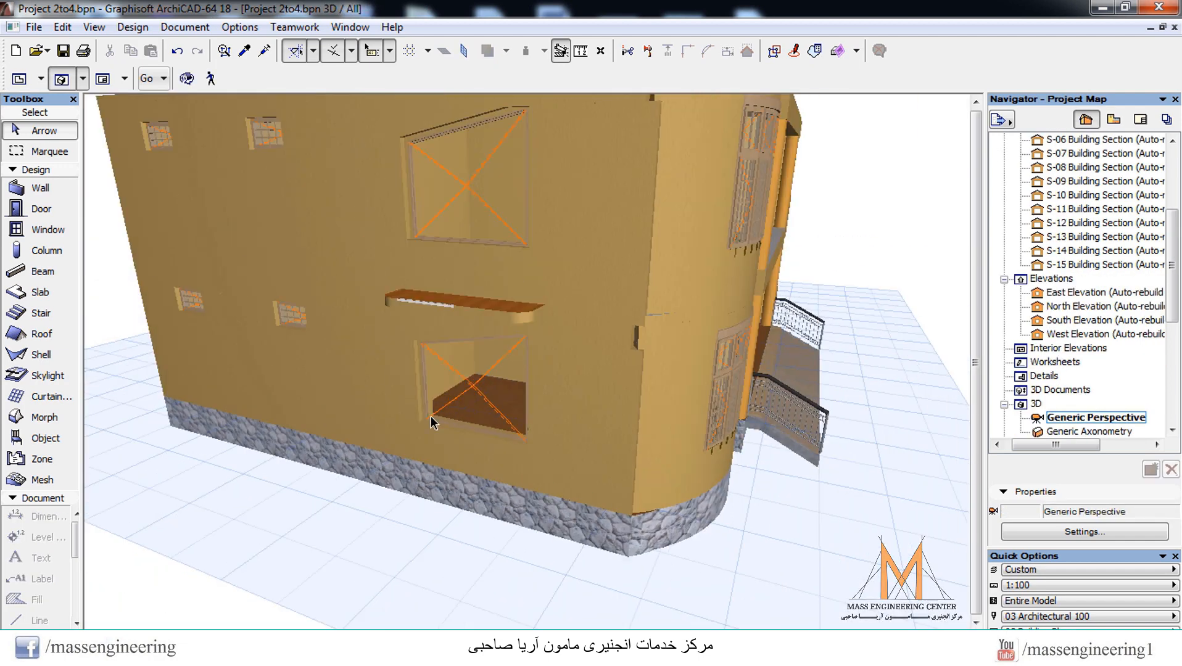
scroll(413, 331, up, 5)
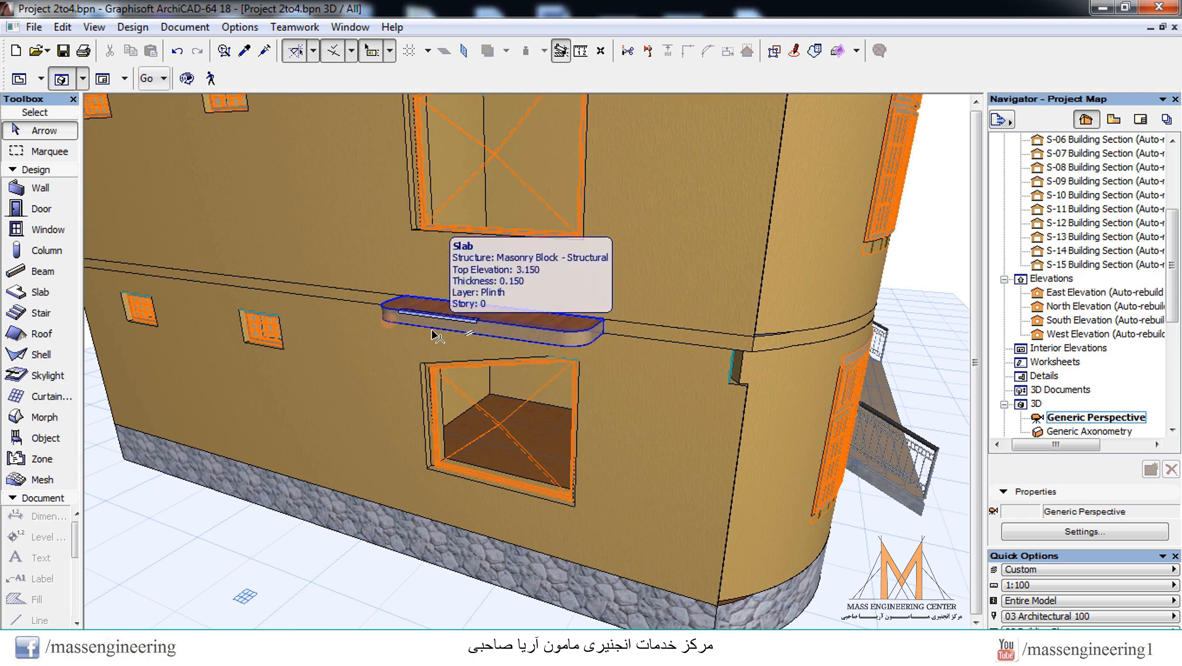
Enlarge the straight molding by setting its height to 0.600 with the depth following to 0.600
key(F2)
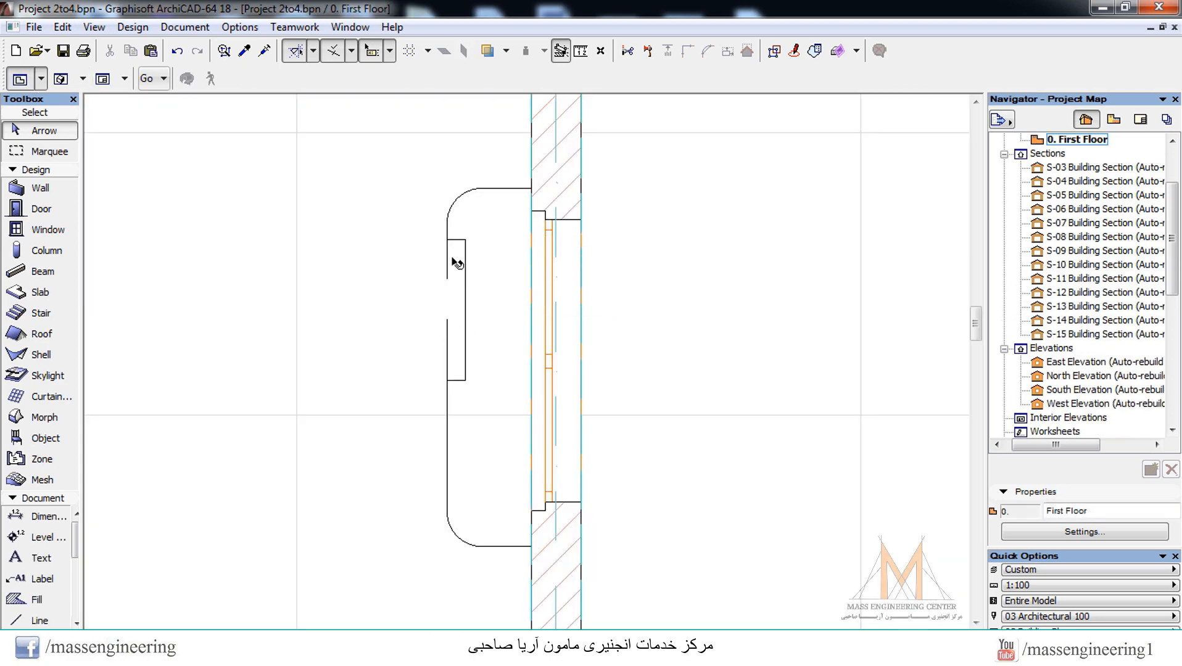
right_click(456, 242)
click(482, 256)
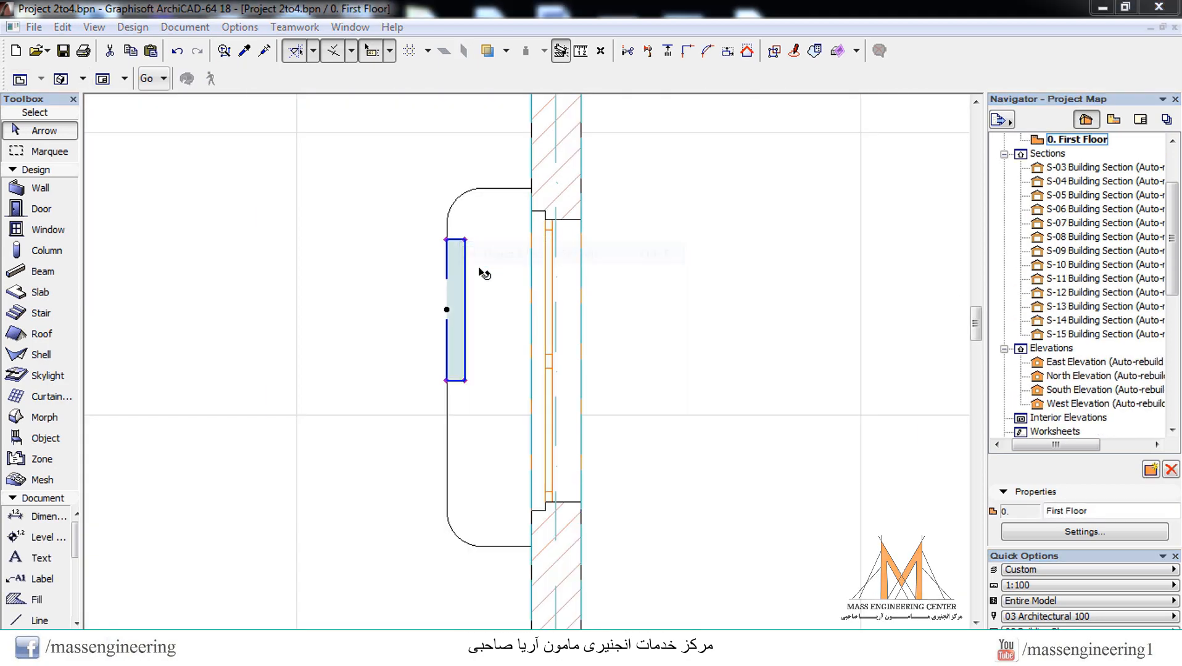
click(658, 369)
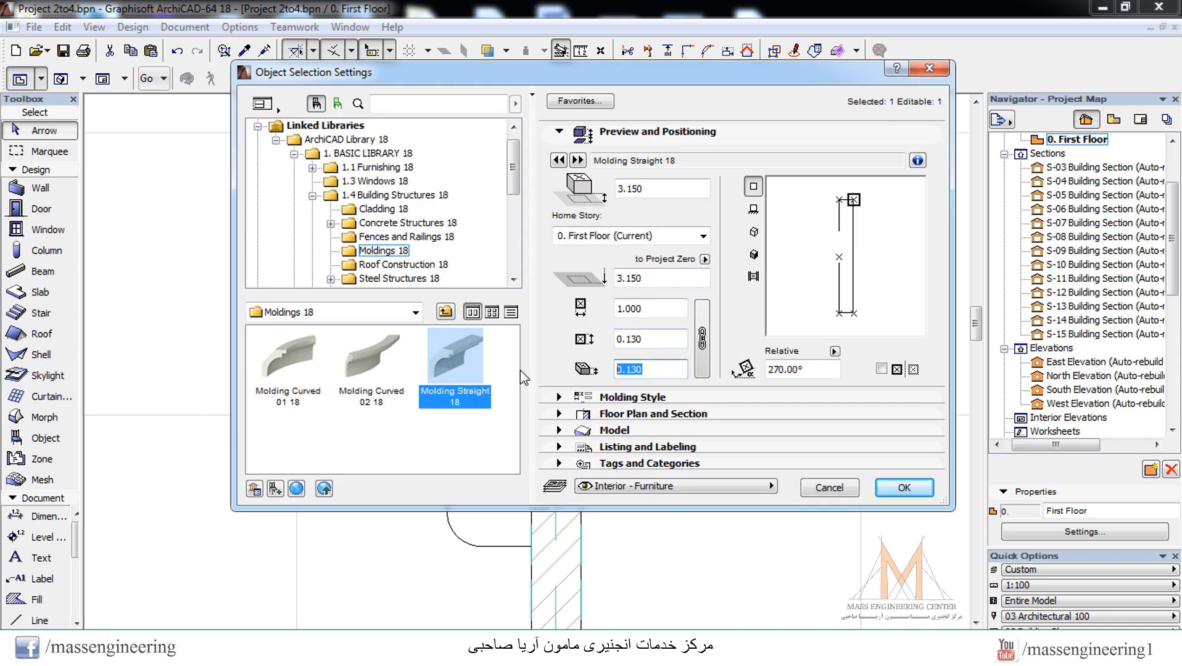
text(0.6)
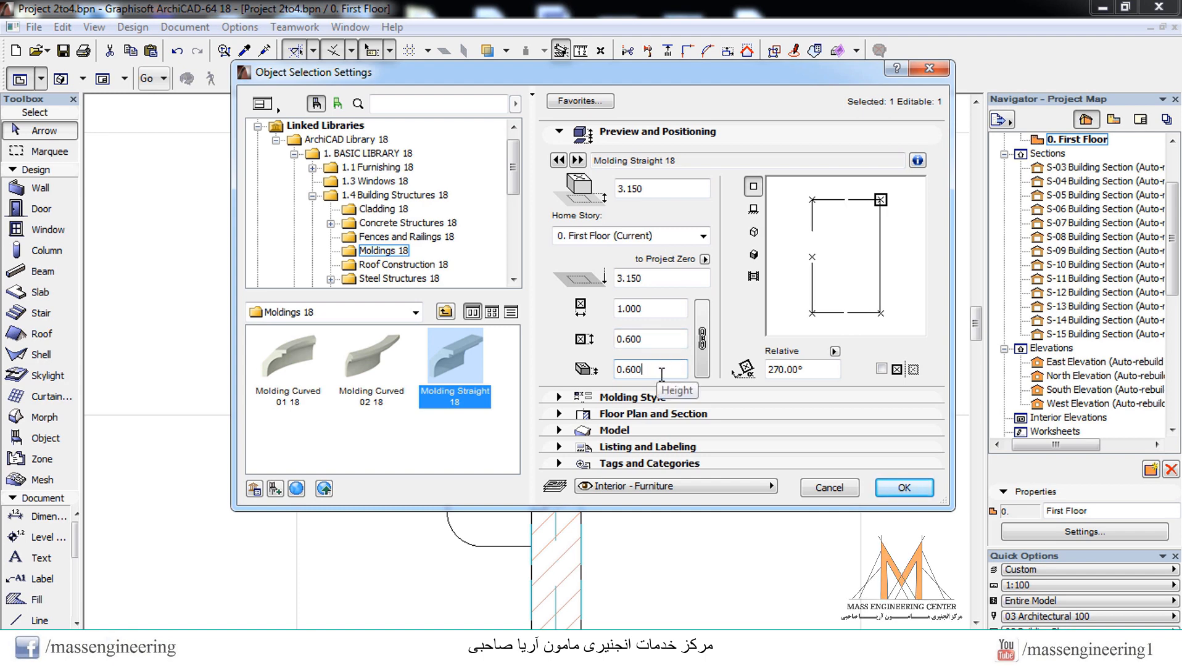
click(904, 488)
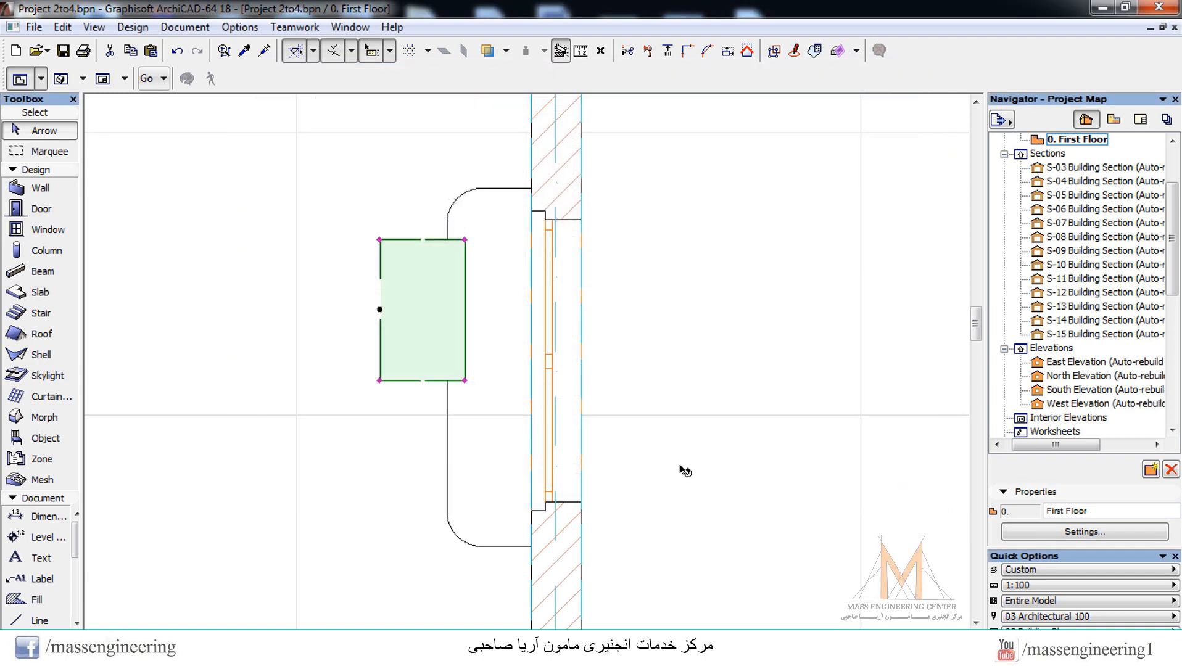
Show the whole building in 3D and examine the enlarged molding's position against the window projection slab
key(F3)
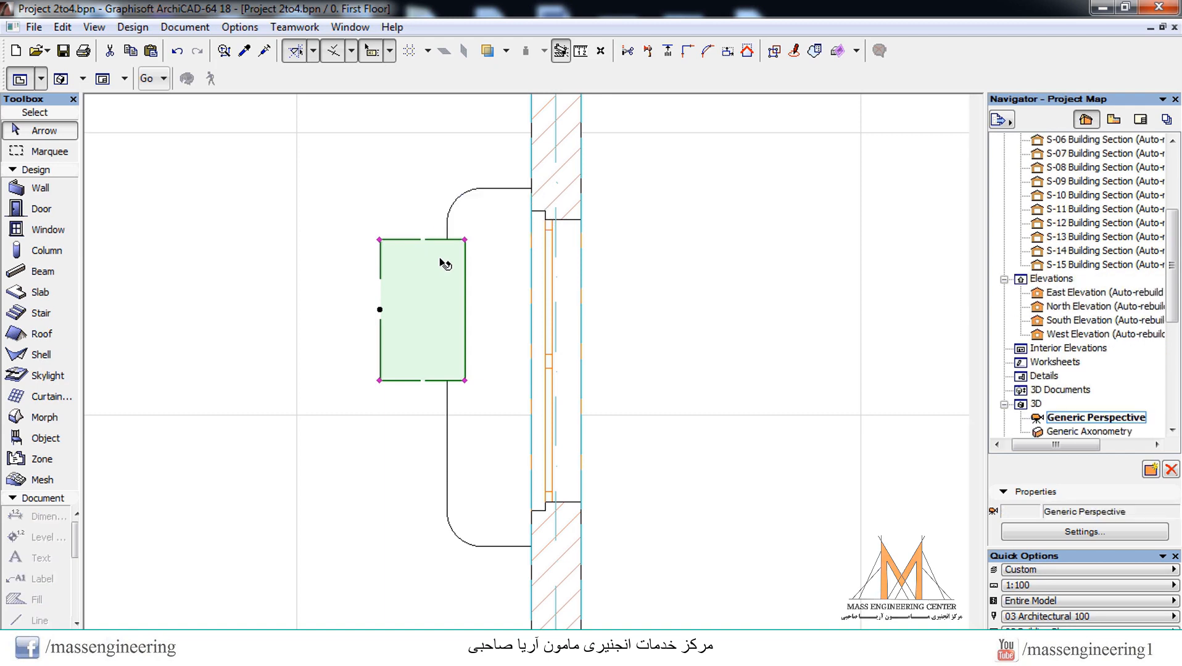
scroll(395, 287, down, 2)
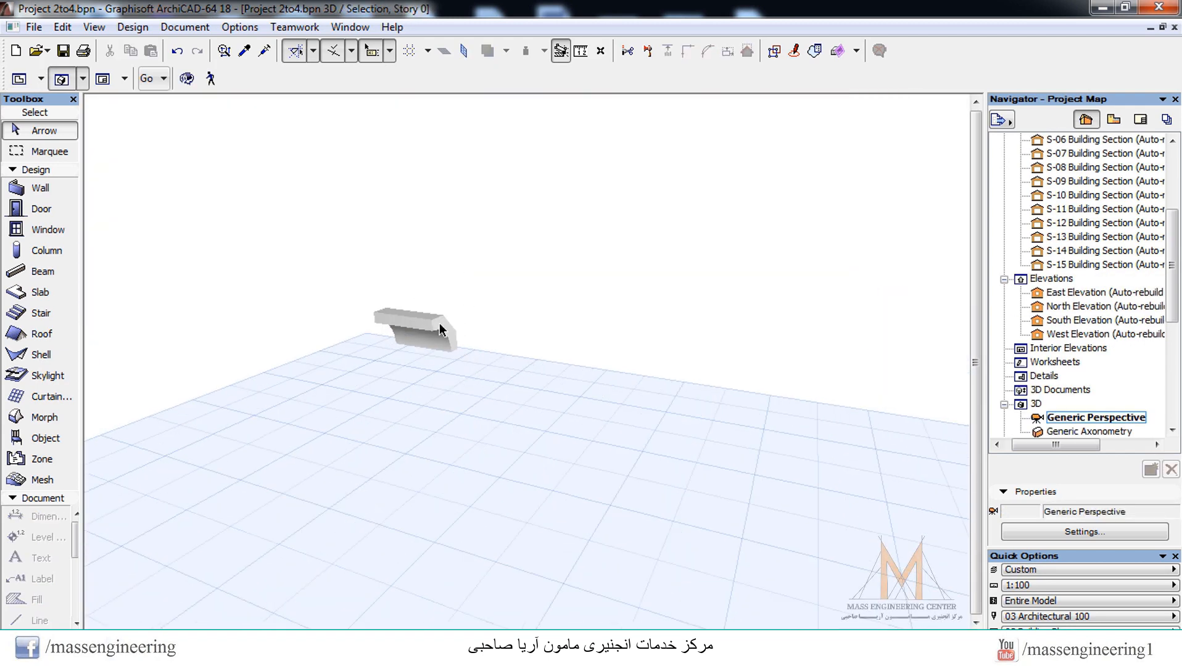
right_click(739, 214)
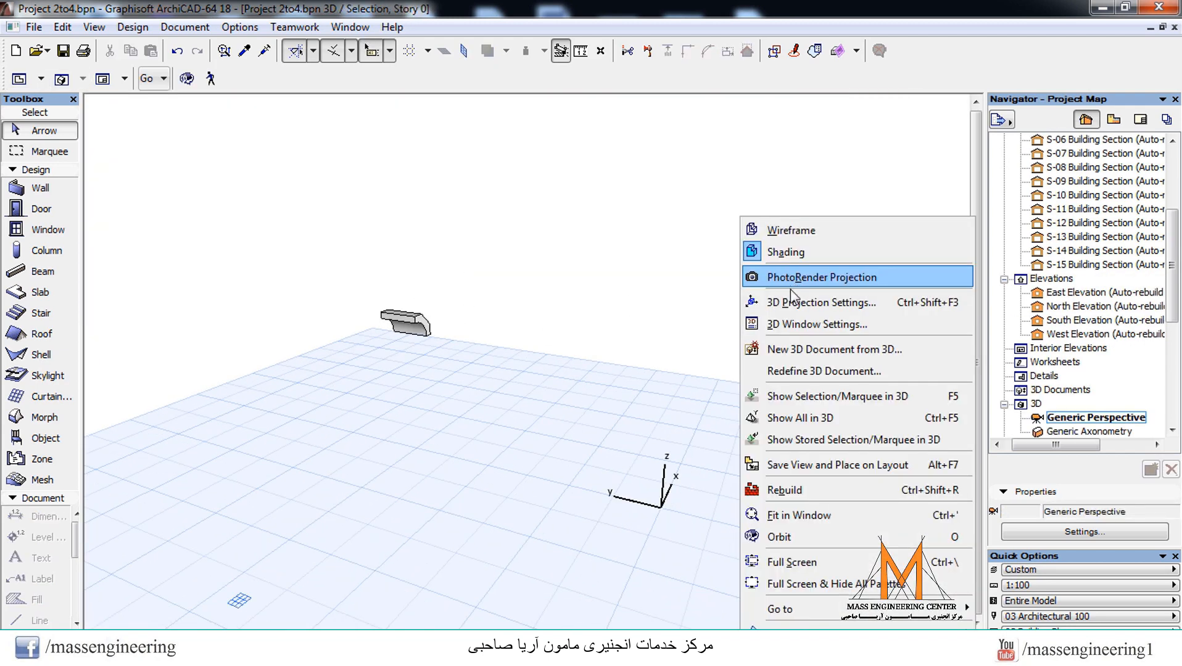
click(801, 418)
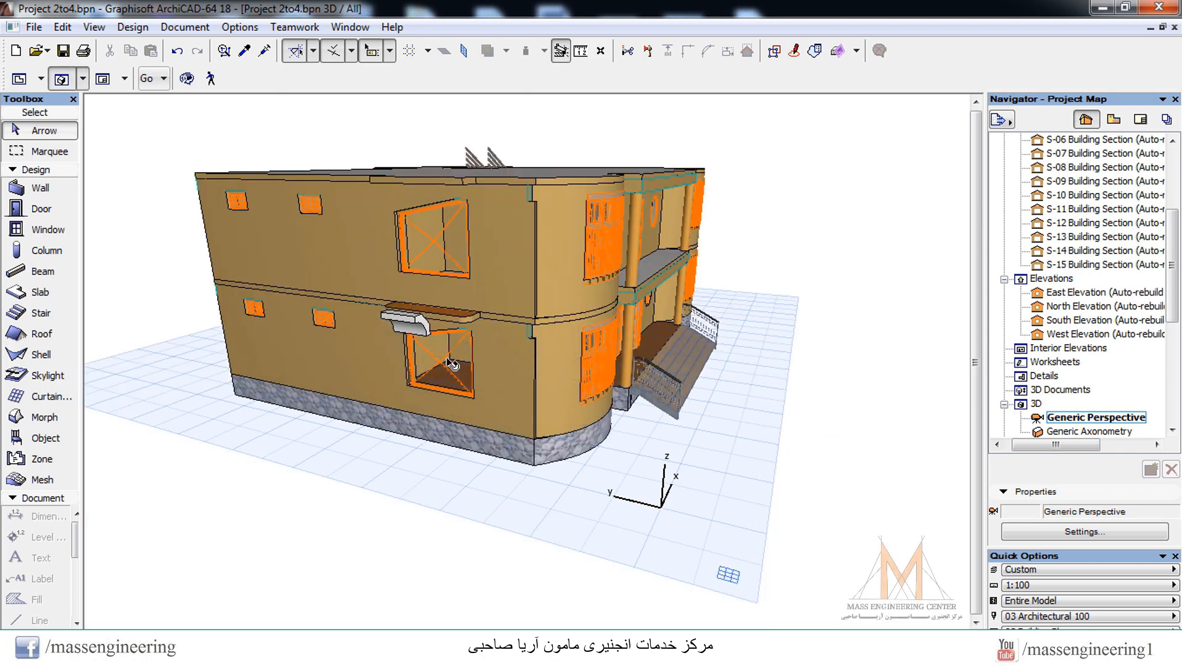
scroll(475, 348, up, 3)
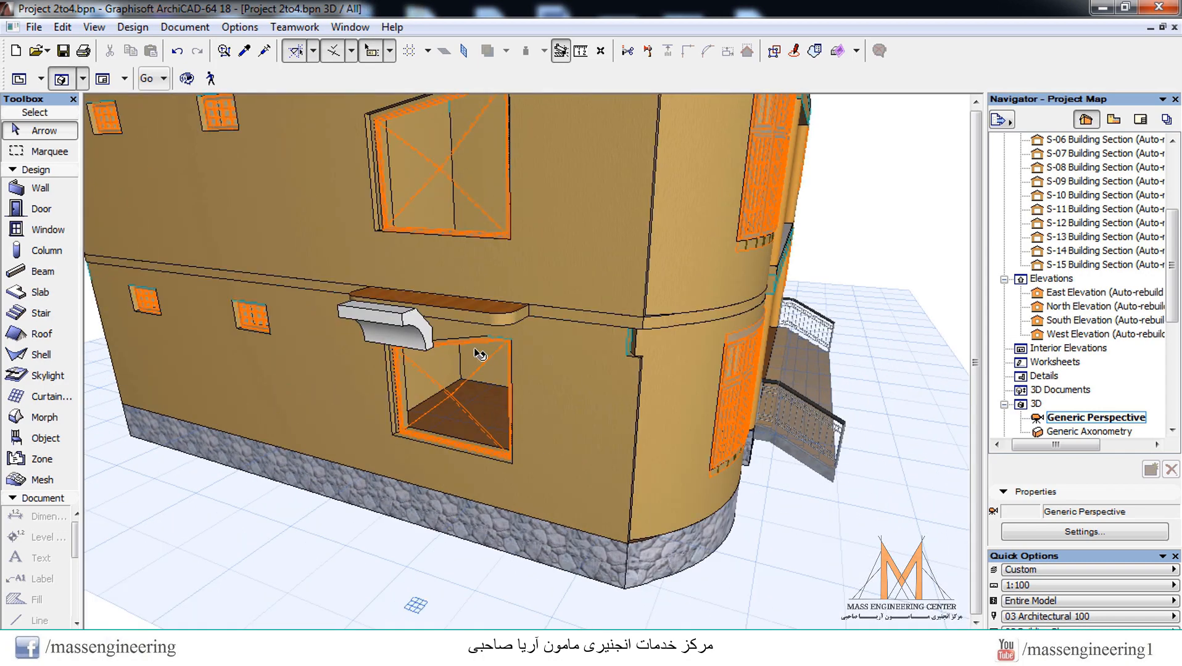
click(479, 354)
Draw a horizontal section line about 3.37 long across the projection and wall near the window's lower end, looking toward the molding
key(F2)
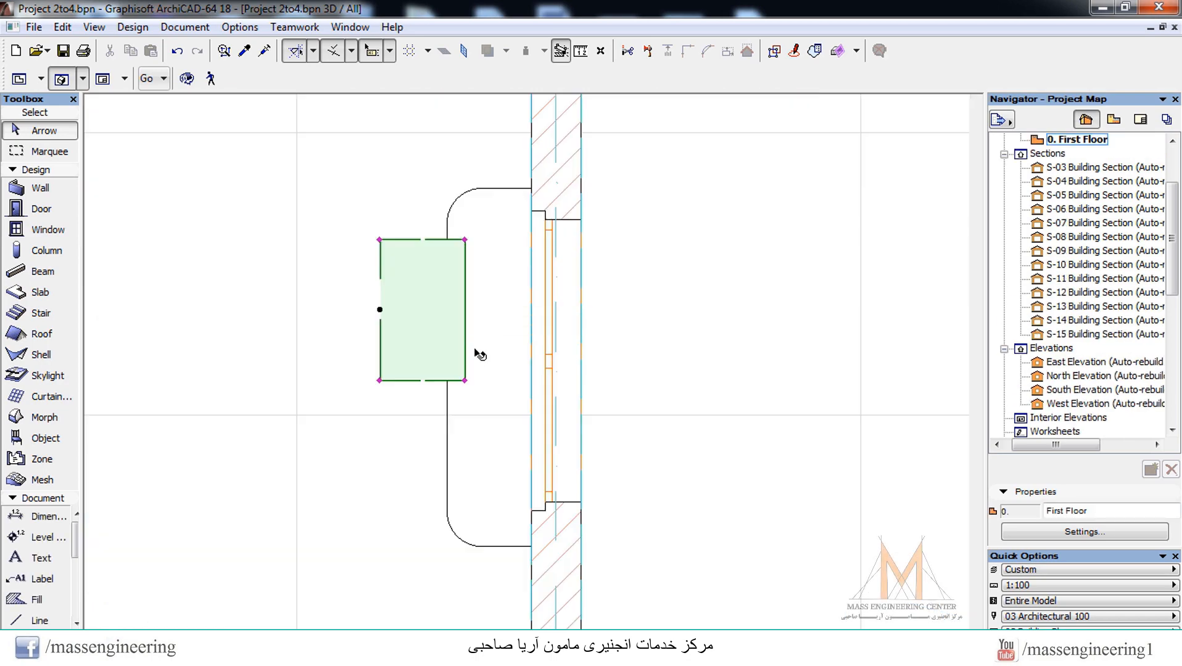
click(333, 329)
scroll(302, 291, down, 2)
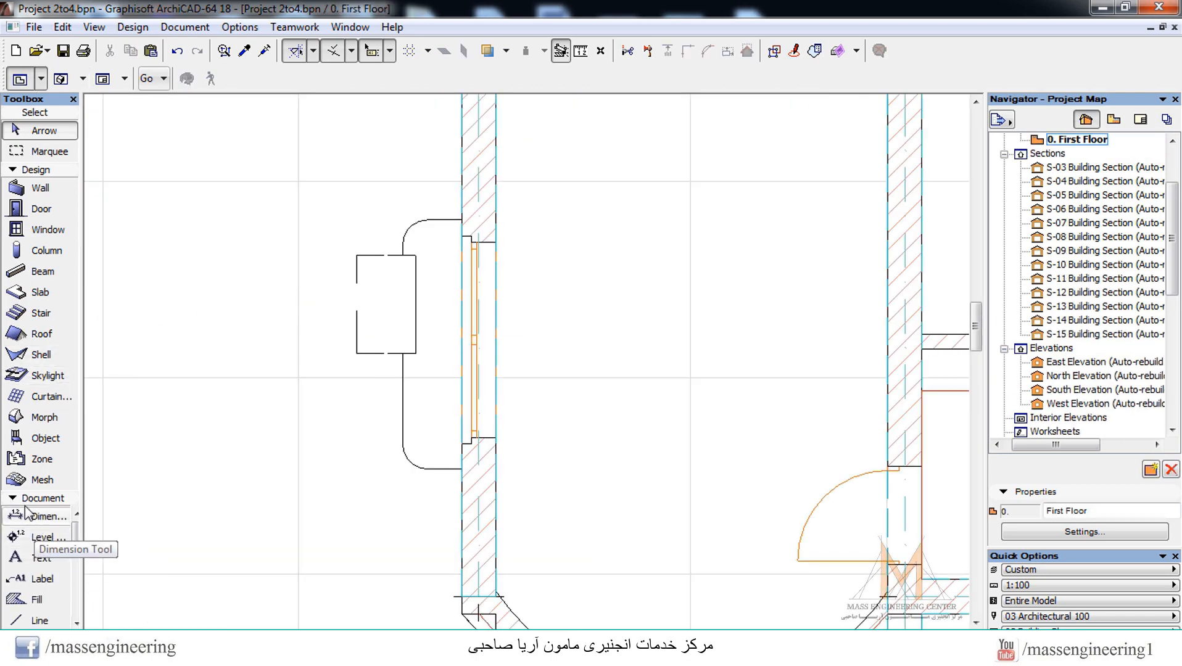
click(27, 170)
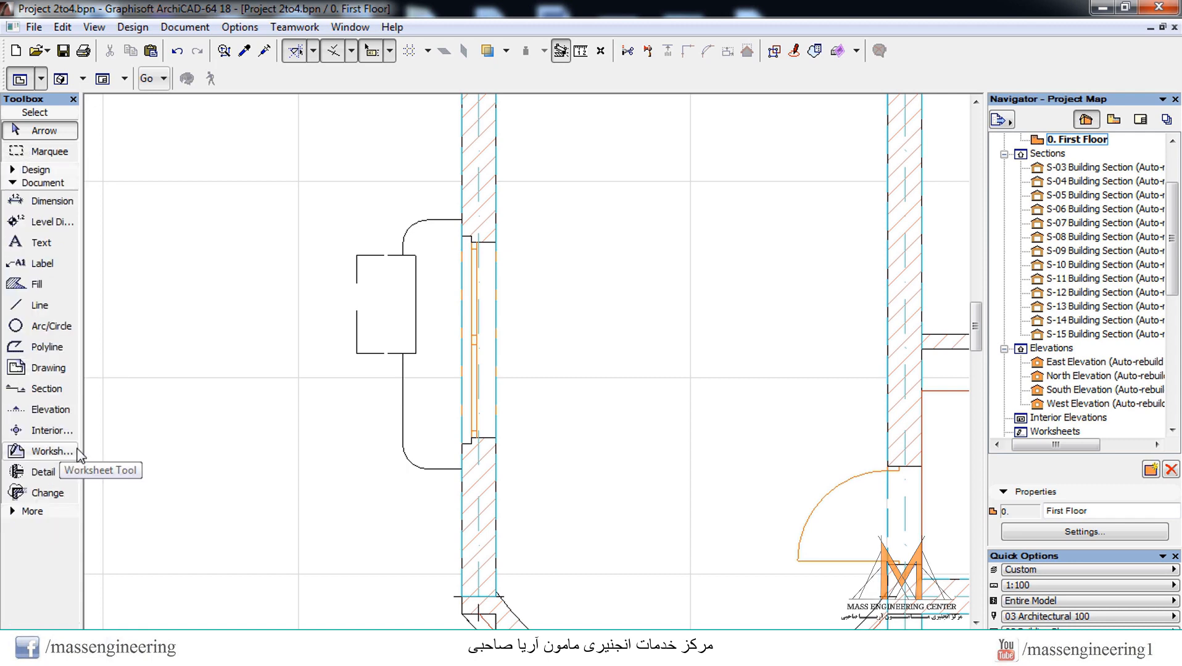
click(40, 391)
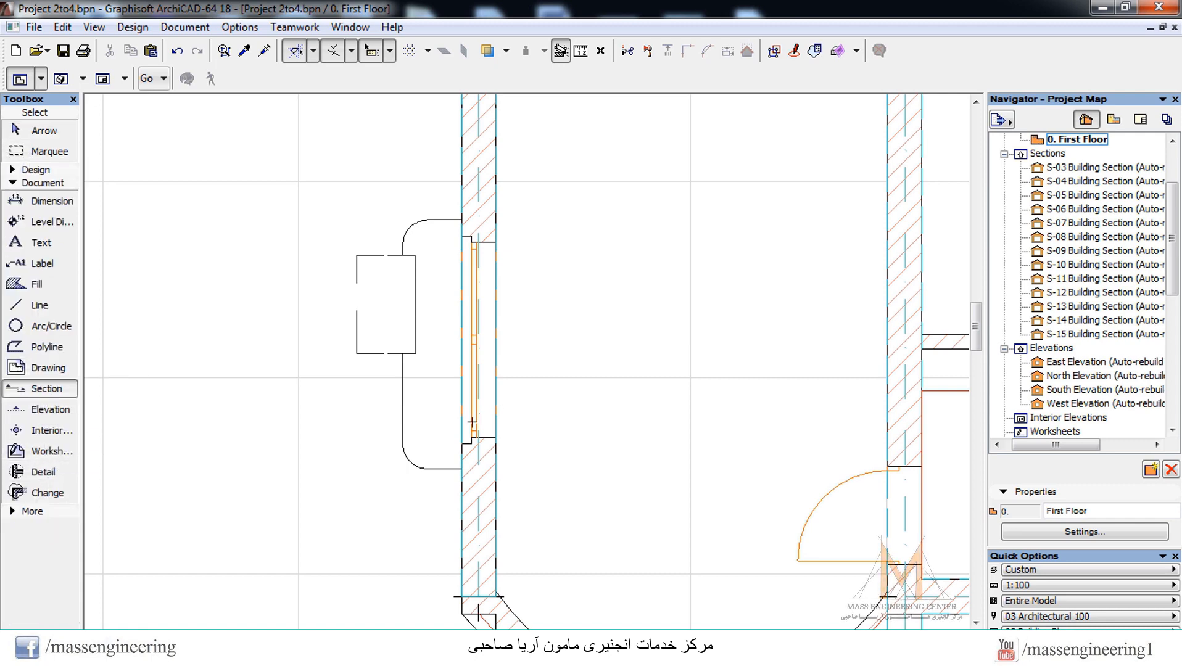
click(304, 442)
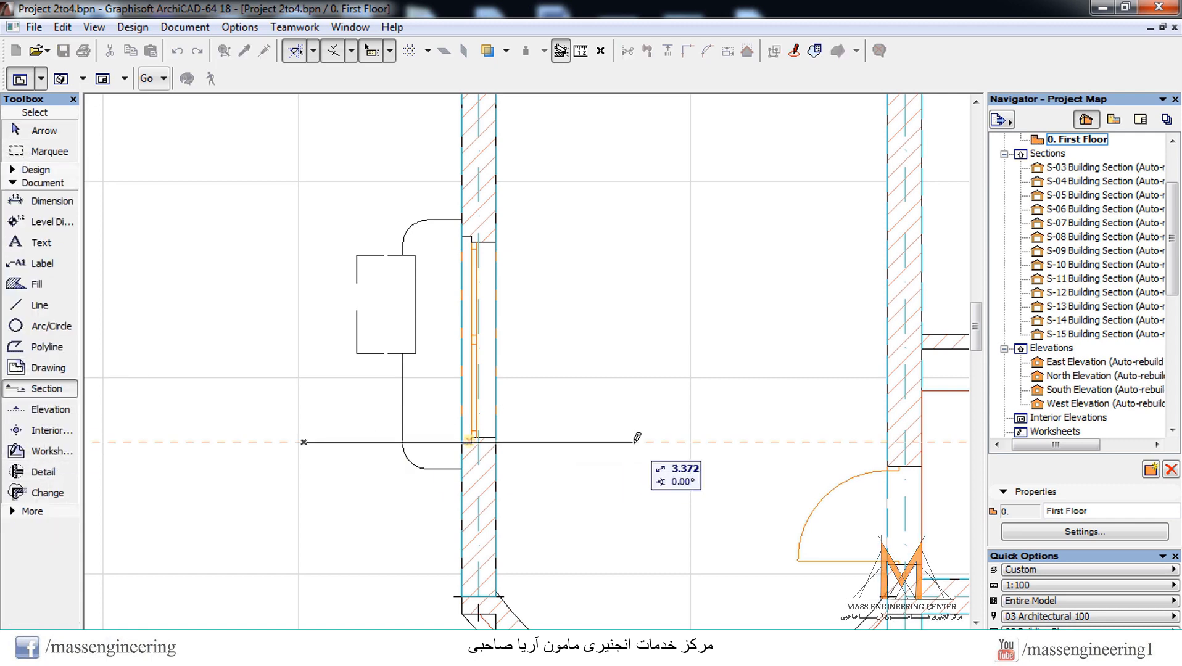
click(636, 442)
click(395, 211)
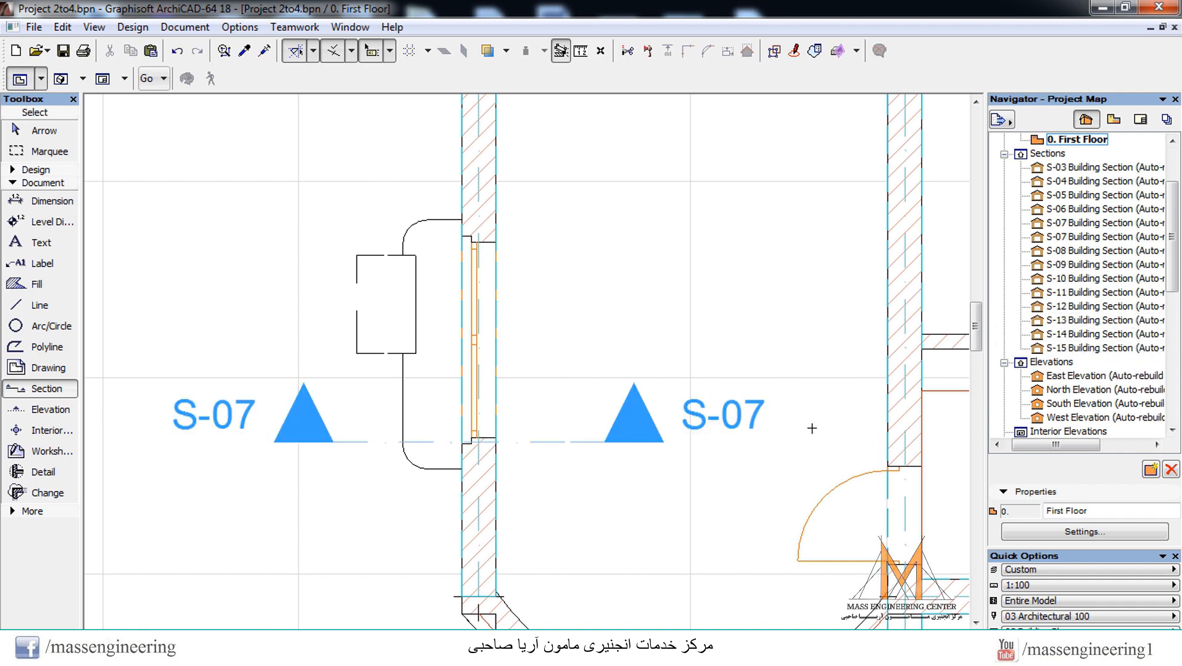
Open the newly created S-07 building section and select the molding profile beside the projecting slab
click(1088, 236)
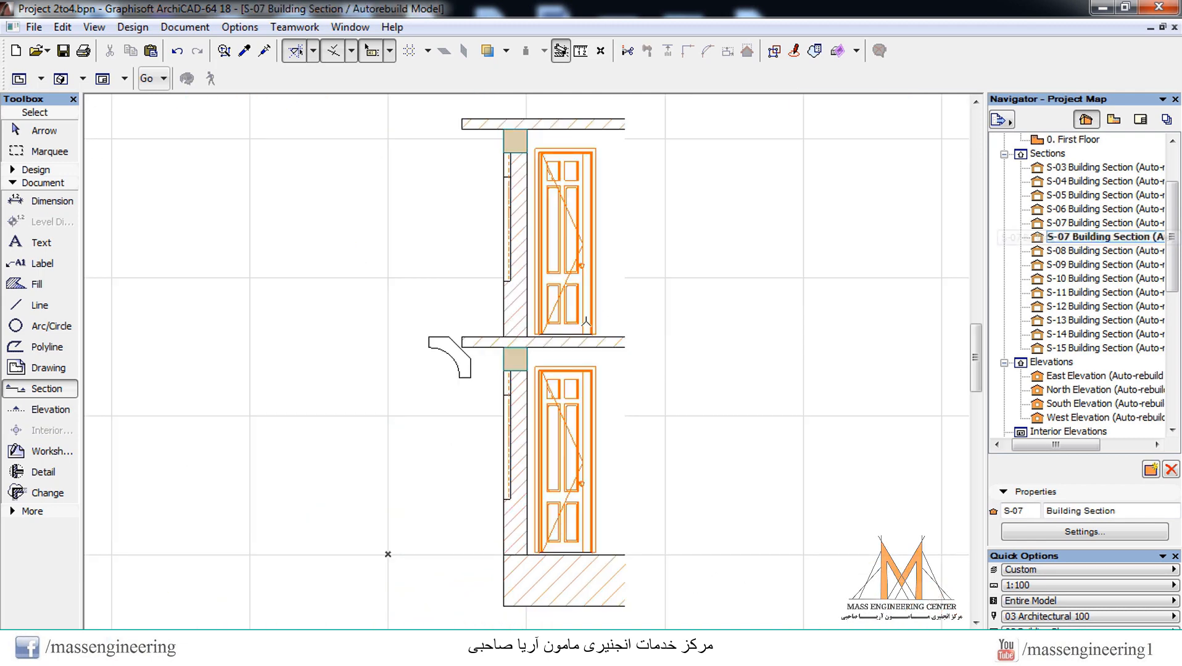
scroll(408, 351, down, 1)
click(40, 131)
scroll(428, 347, up, 3)
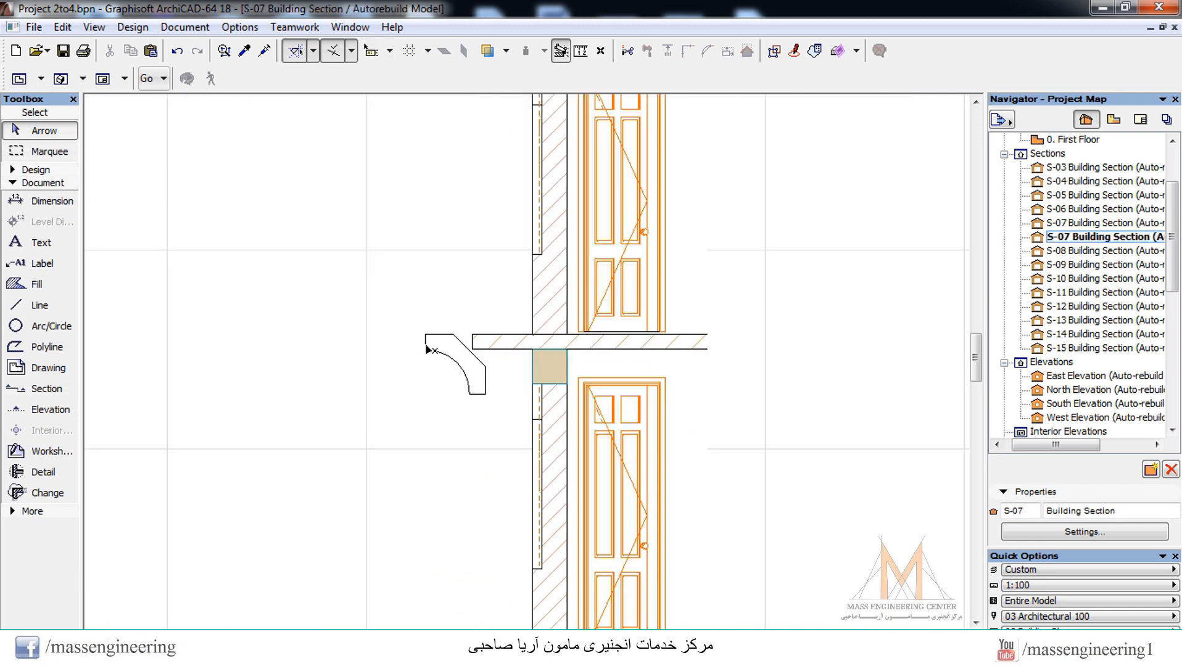
click(443, 338)
scroll(475, 402, up, 2)
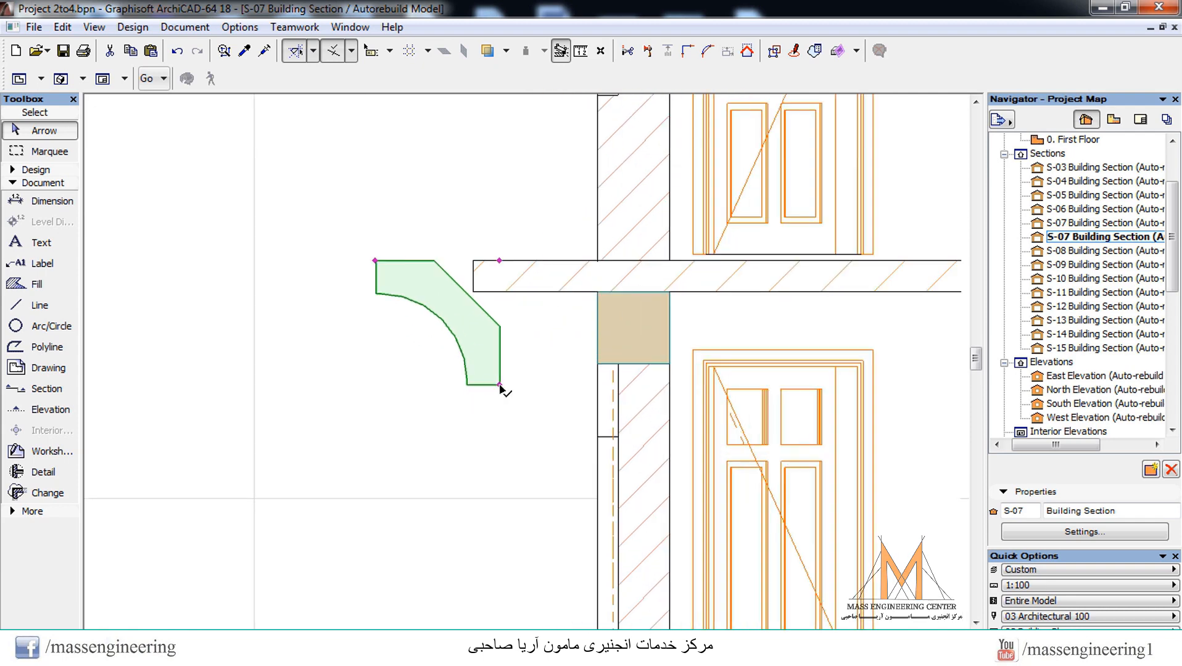
Move the molding profile up onto the slab's top surface and align its lower outer corner with the slab's outer edge
click(500, 386)
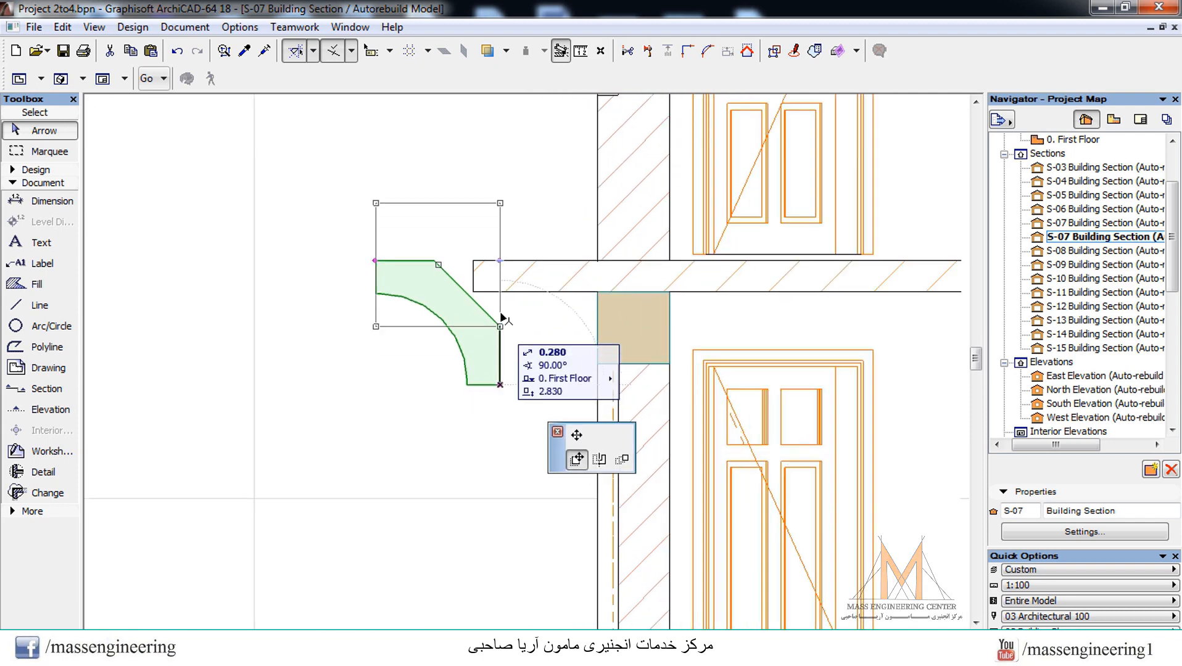
click(499, 261)
scroll(478, 243, up, 3)
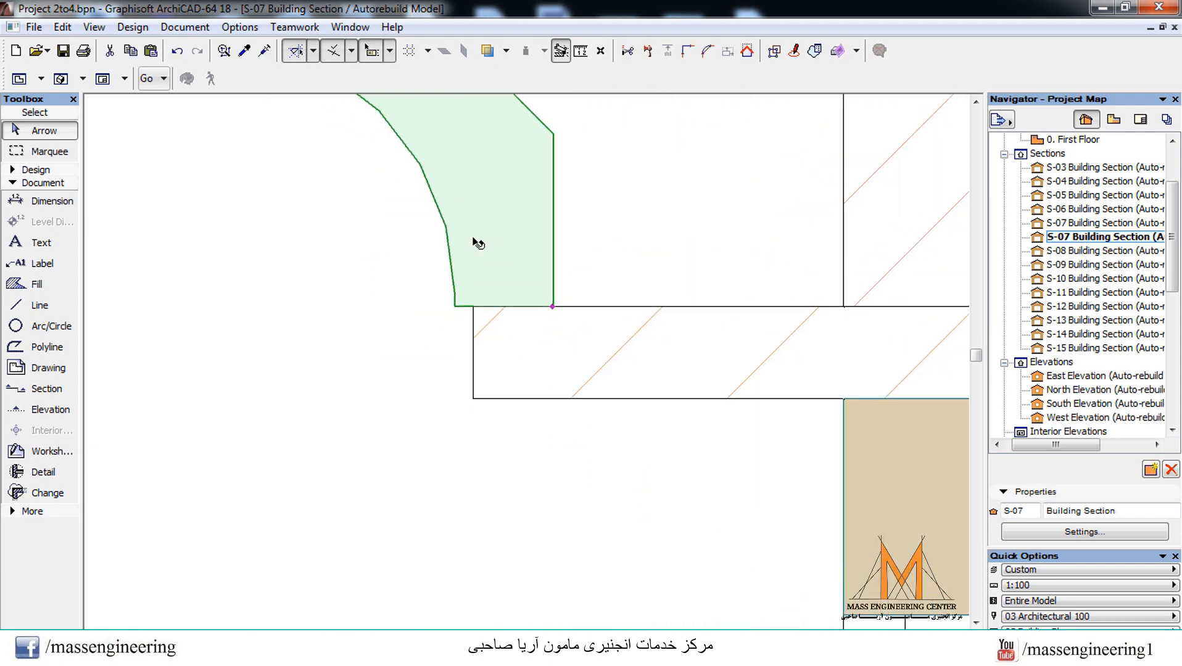
click(553, 307)
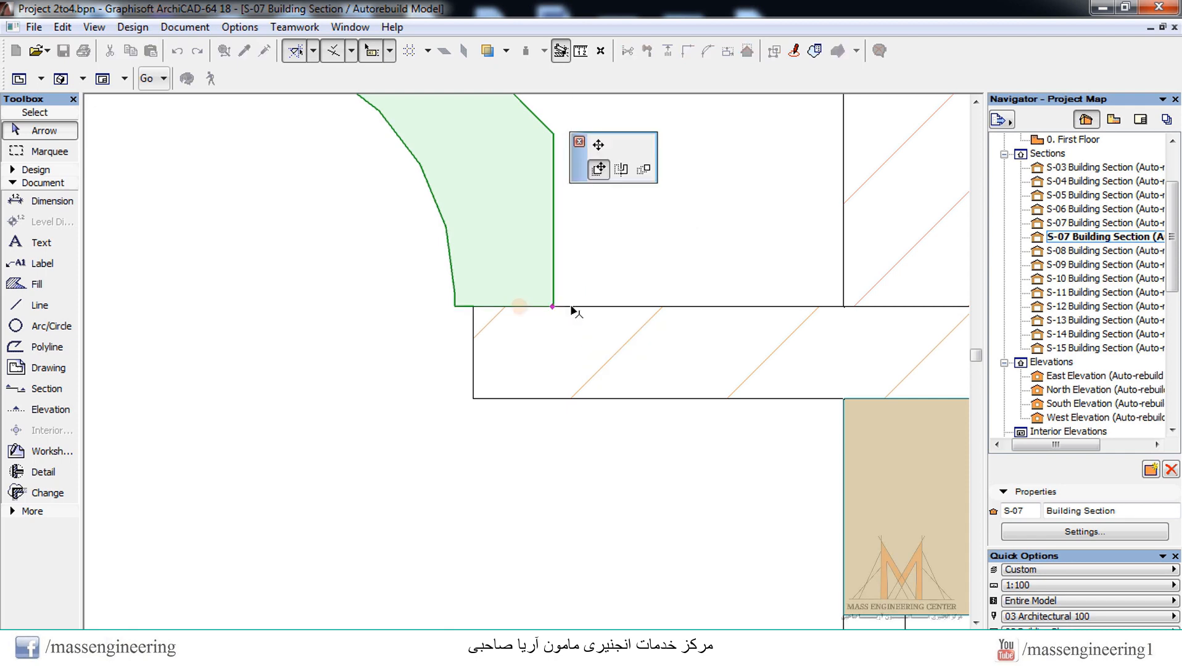
click(570, 306)
key(Escape)
scroll(518, 484, down, 5)
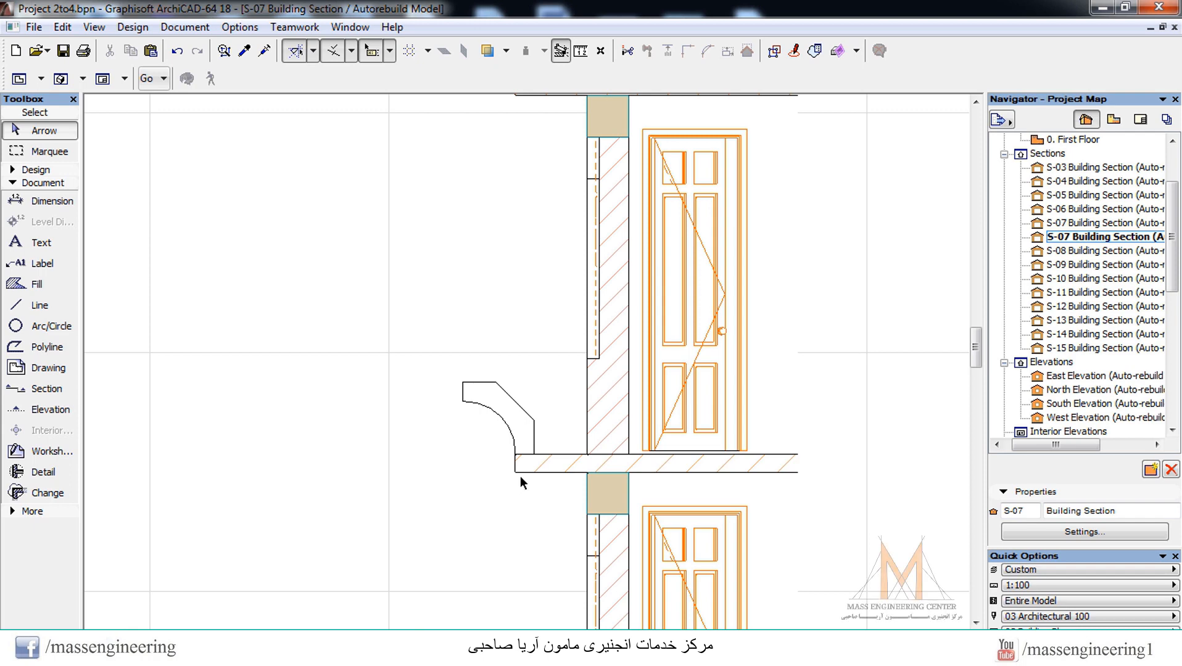
Show the building in 3D and set the straight molding's cross-section to 0.400 by 0.400 in its object settings
key(F3)
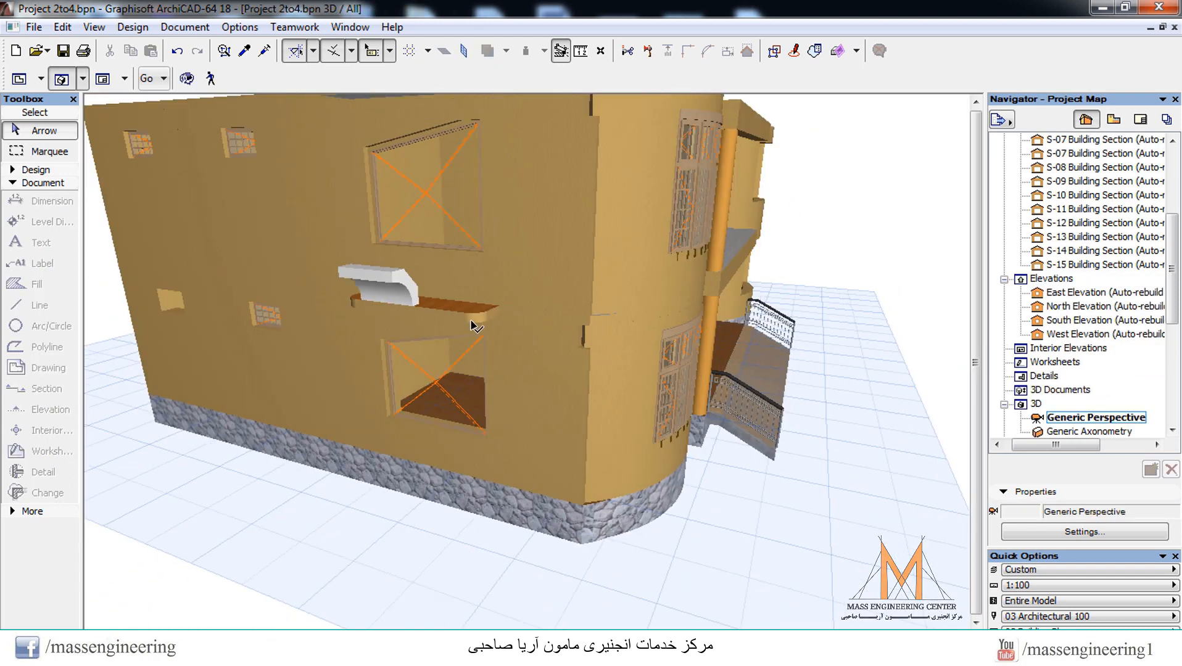
click(386, 293)
right_click(401, 287)
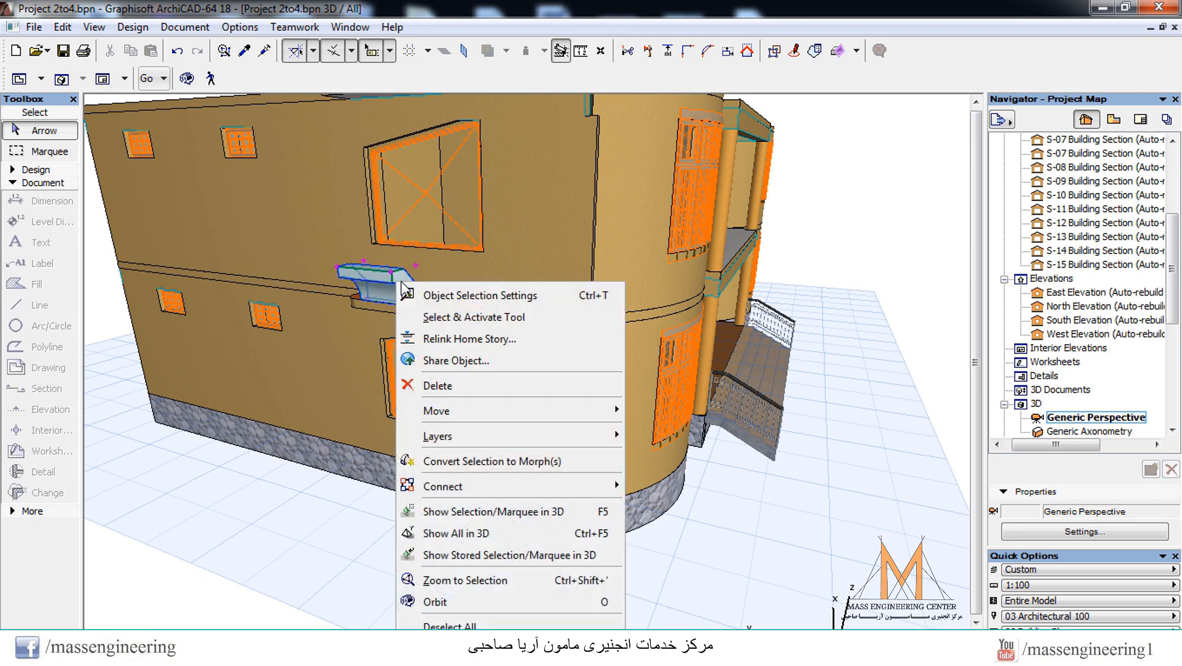
click(476, 295)
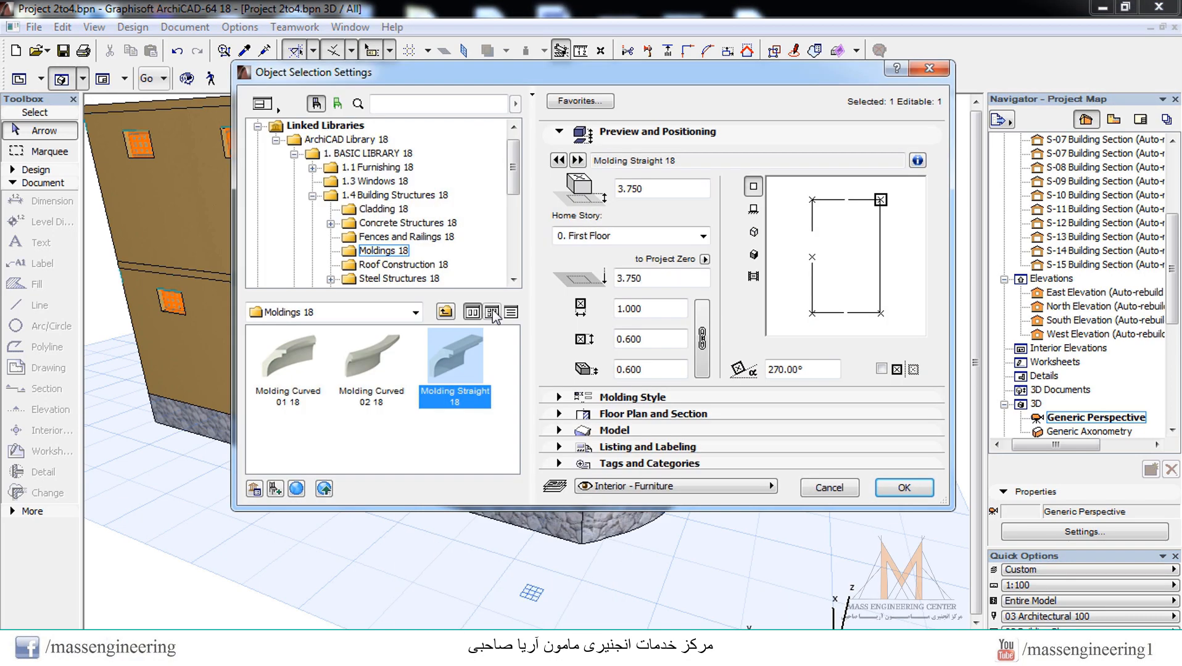
click(660, 339)
text(0.)
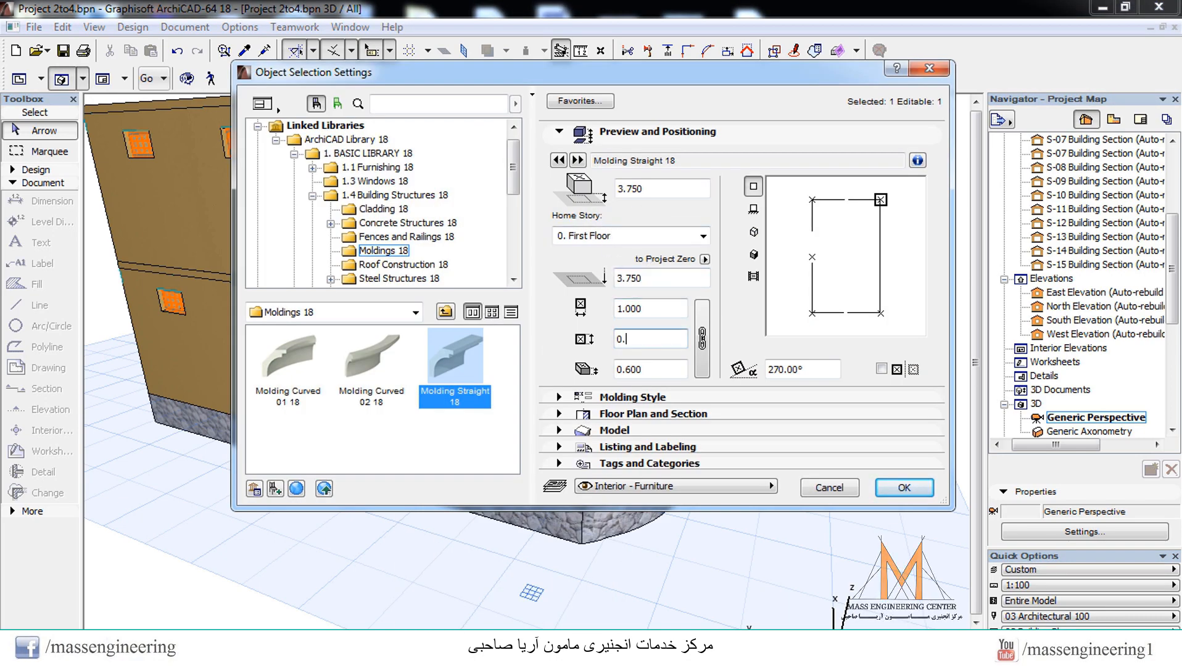
text(470)
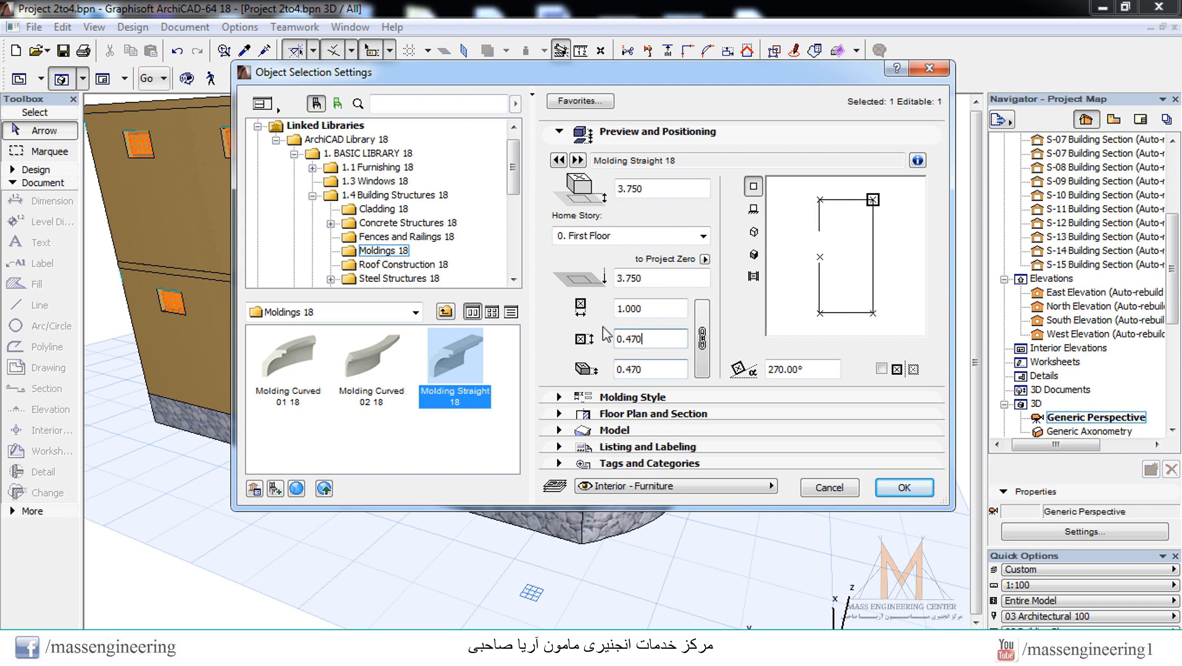
drag(588, 344, 547, 348)
text(0.4)
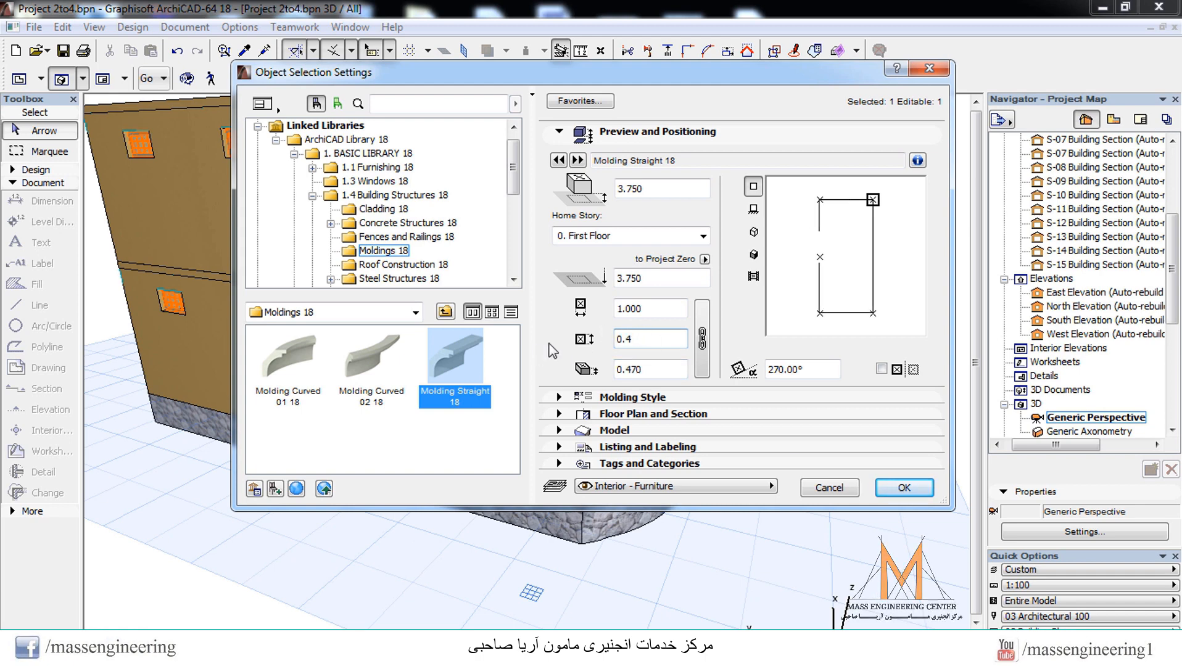
click(663, 313)
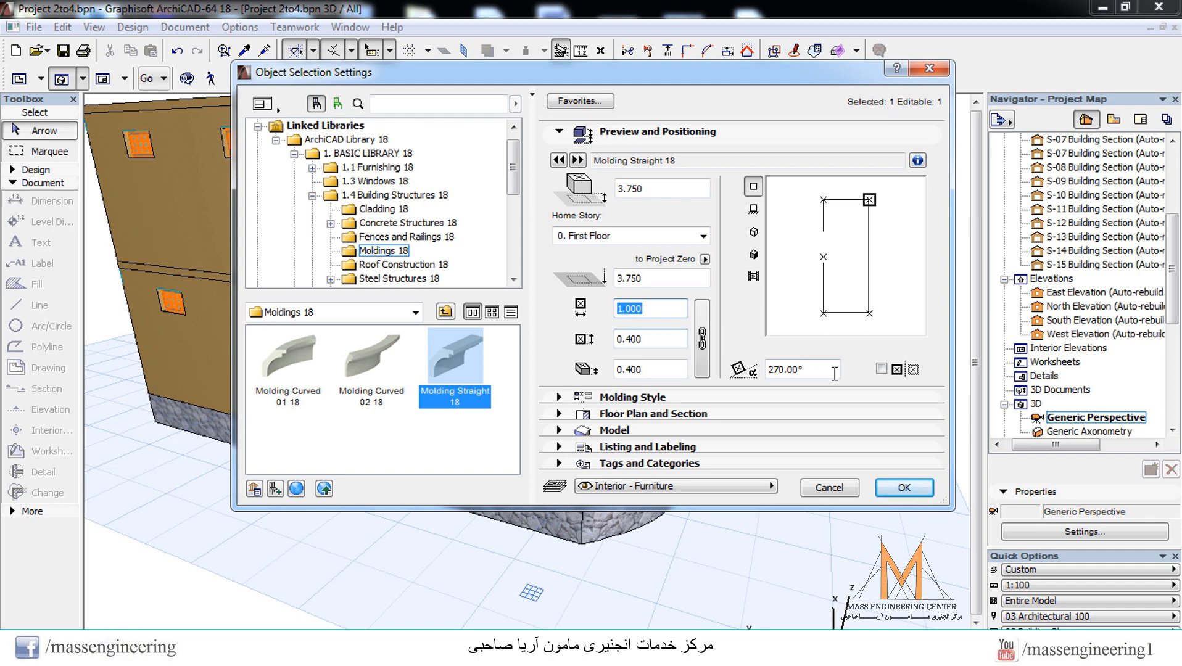
click(904, 488)
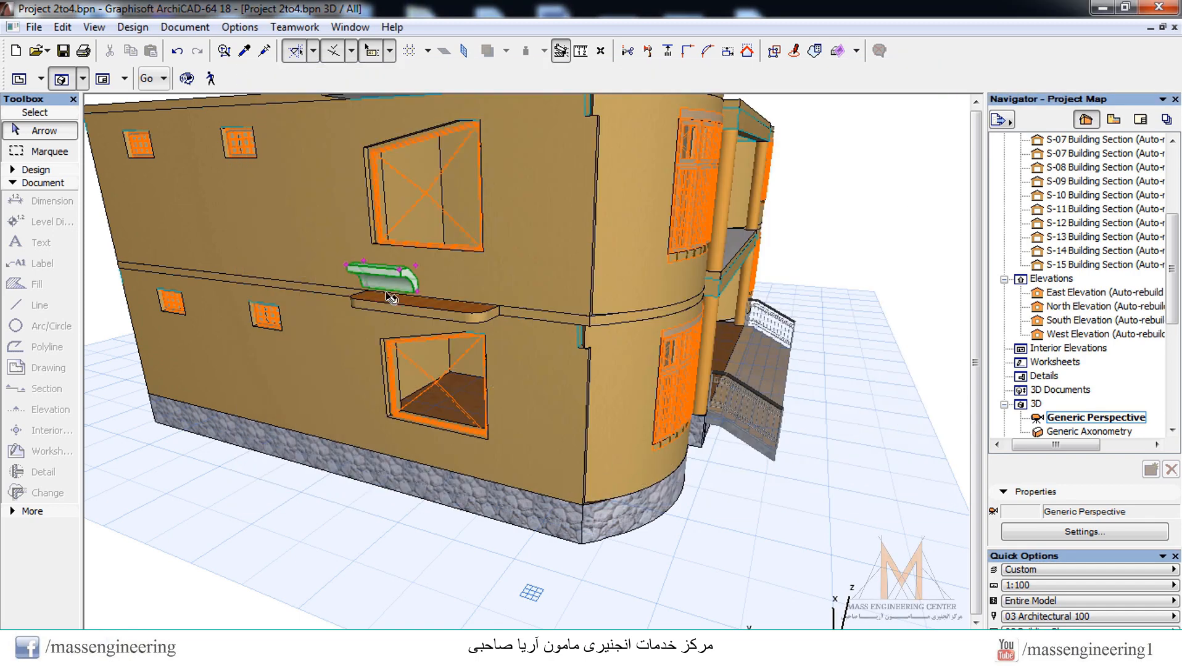
key(Escape)
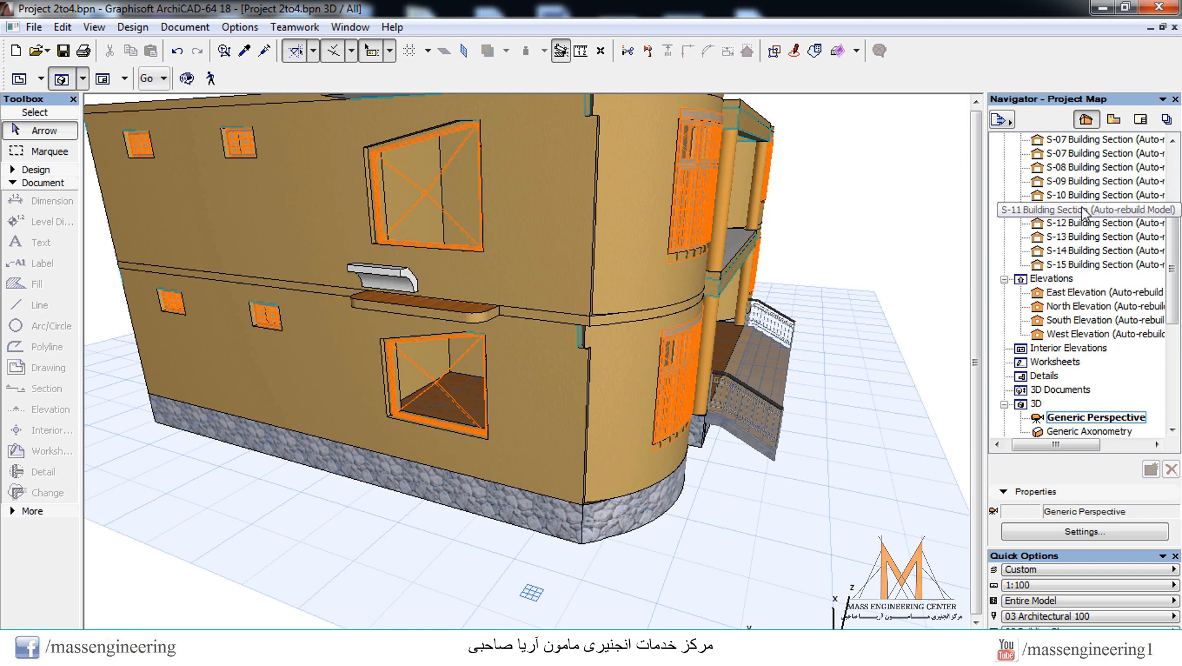
Reopen the S-07 building section and move the resized molding profile straight down onto the slab's top surface
double_click(1058, 152)
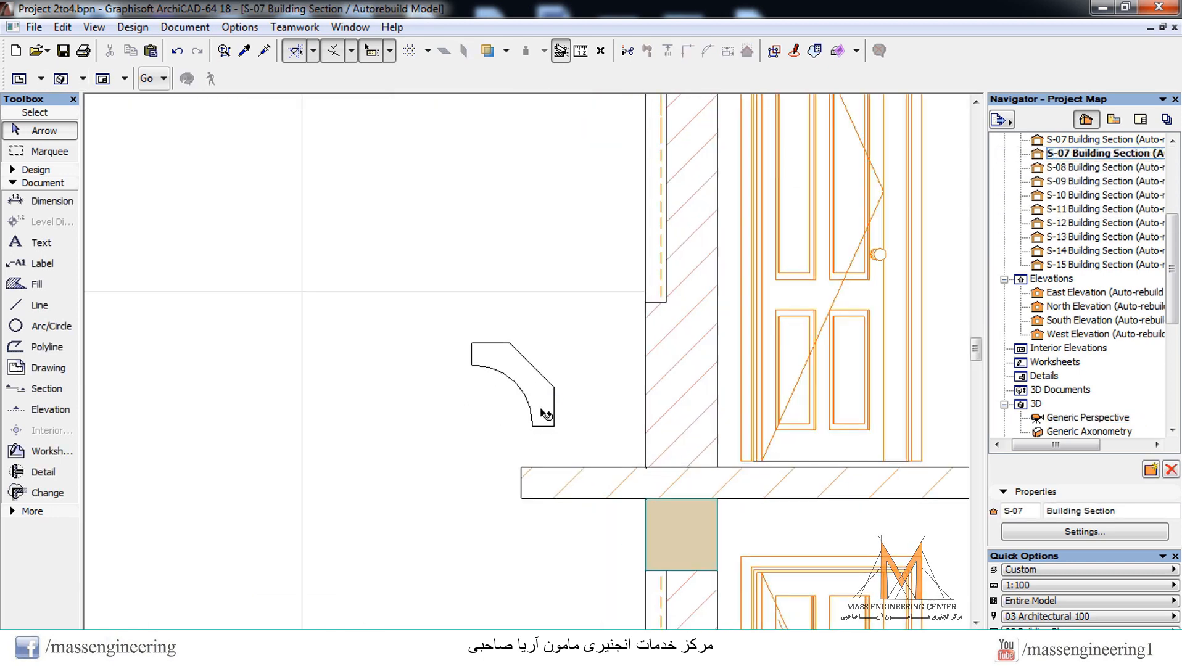
click(546, 415)
click(554, 426)
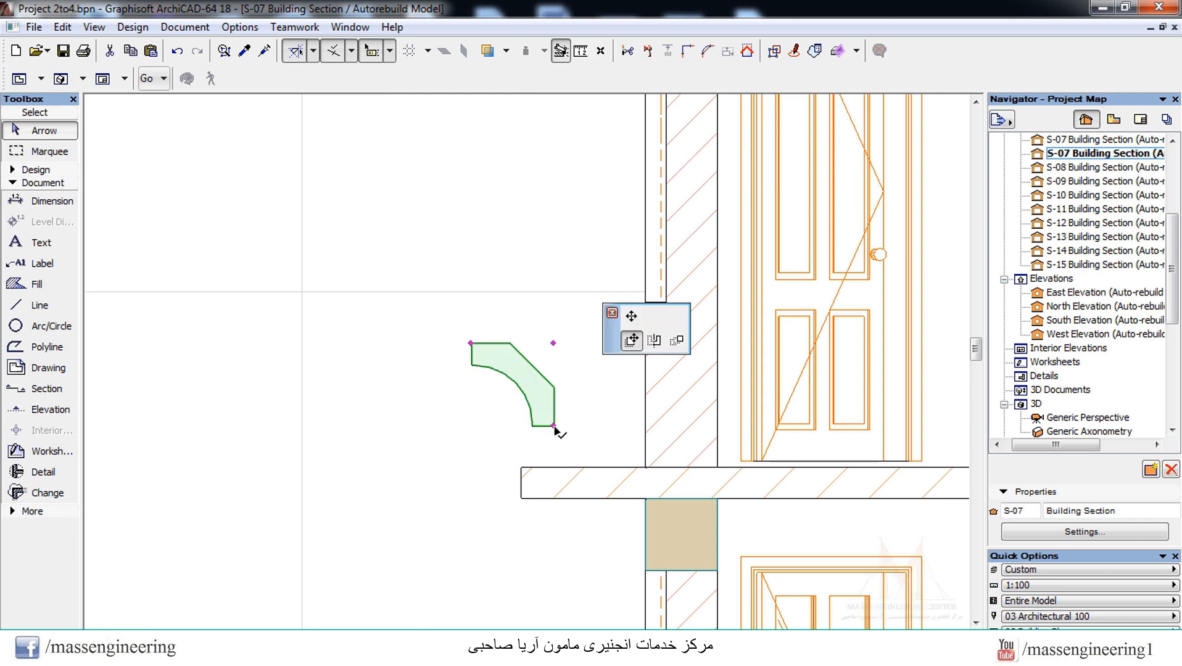
click(554, 467)
scroll(534, 469, up, 3)
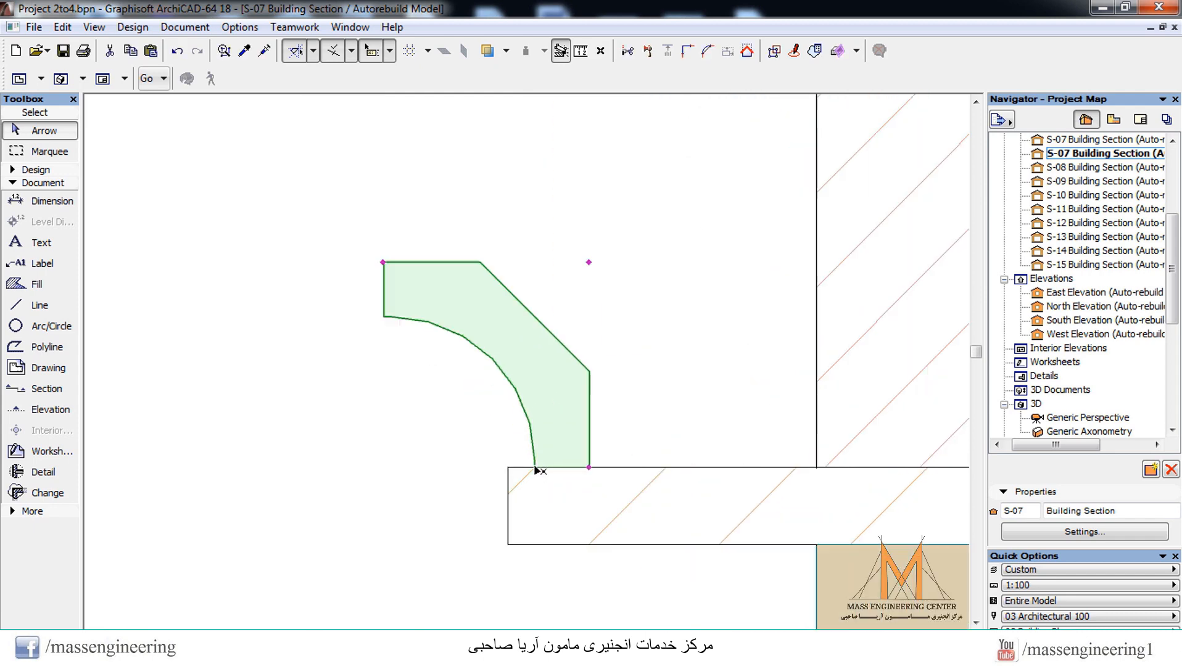
scroll(535, 470, up, 1)
Shift the molding profile horizontally about 0.053 outward so its lower curve end is flush with the slab's outer edge
click(525, 468)
click(564, 455)
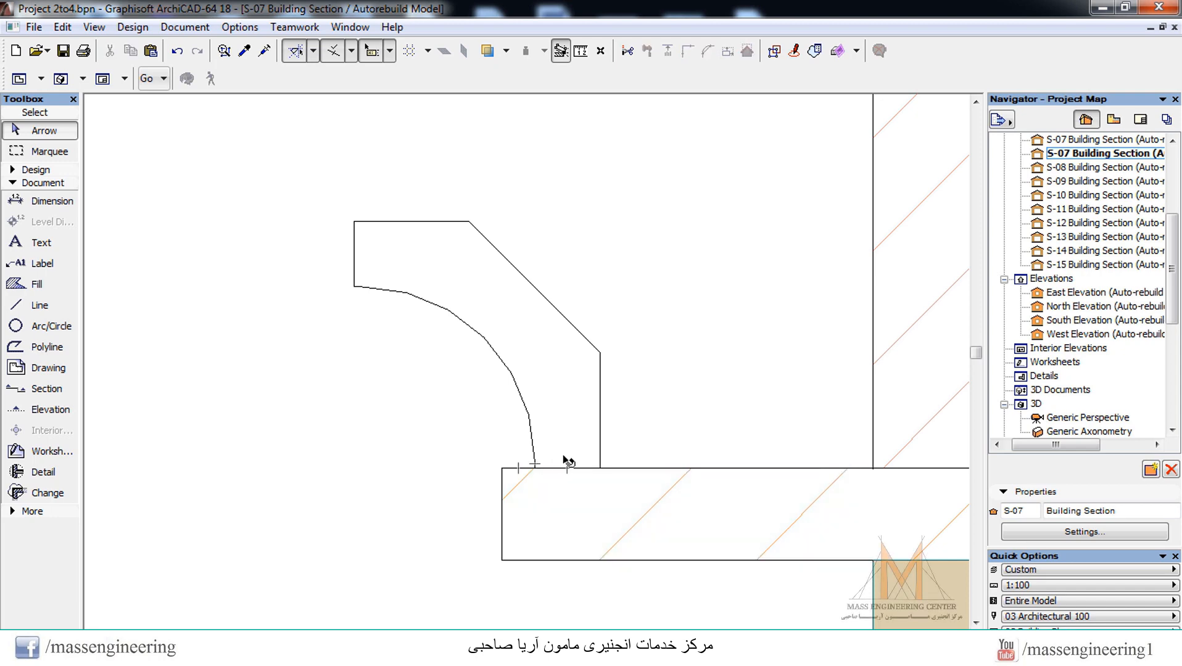
click(600, 469)
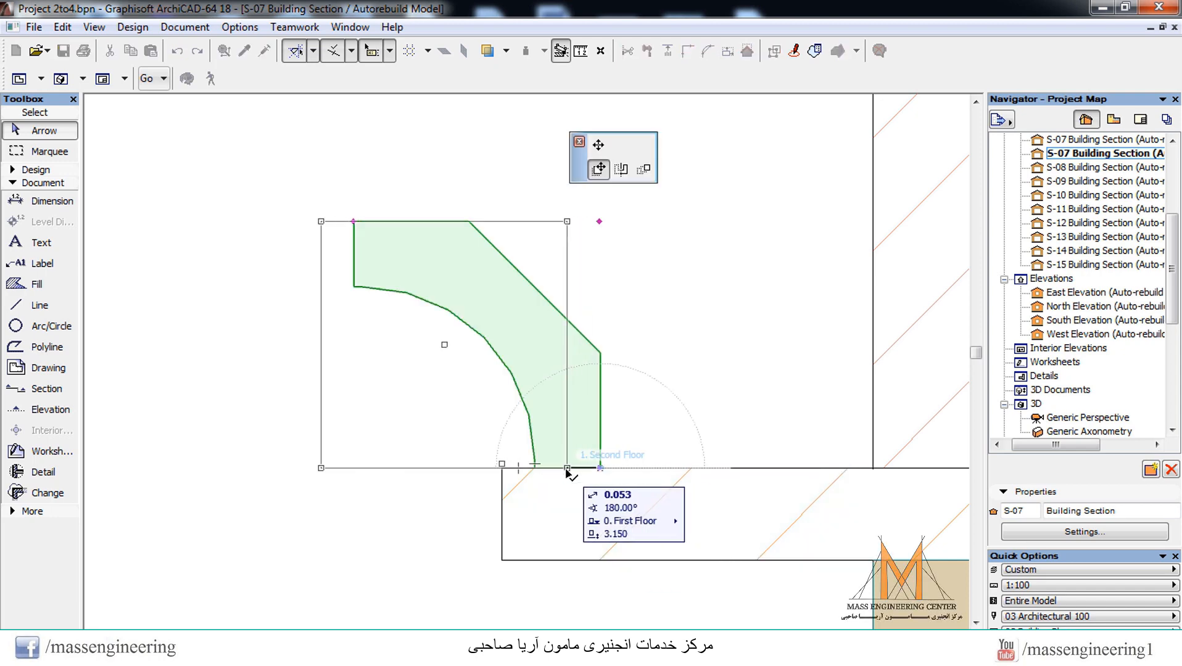
click(566, 472)
key(Escape)
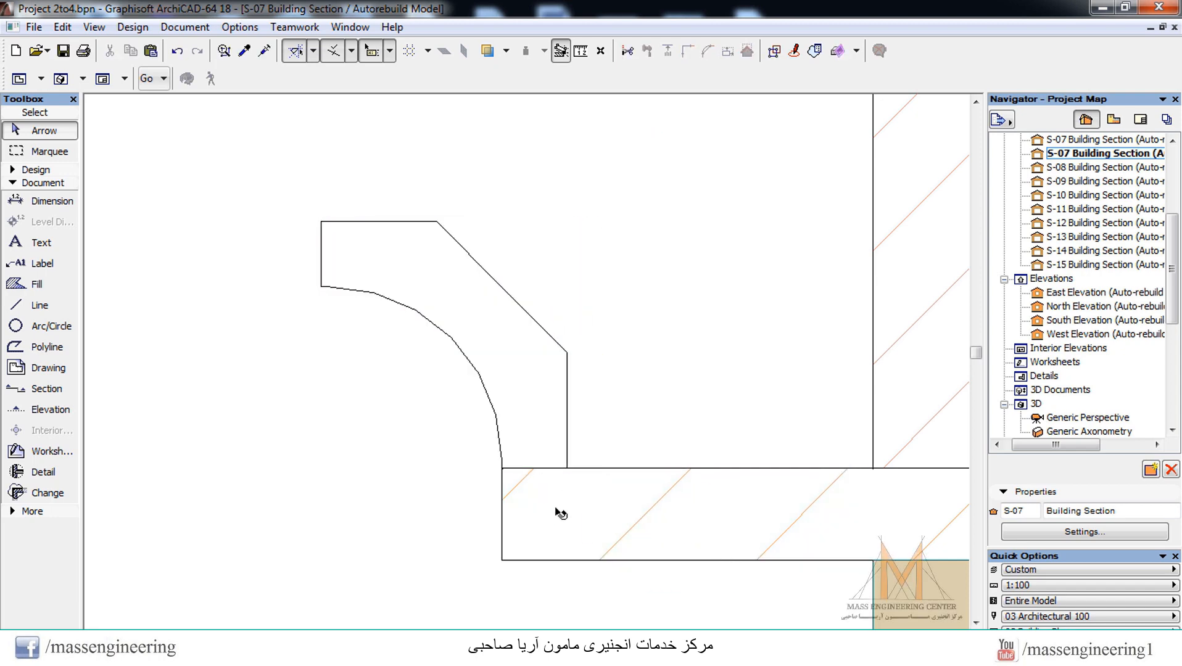
In the First Floor plan, stretch the straight molding to a length of 1.902, ending at the S-07 section line, and view it in 3D
key(F3)
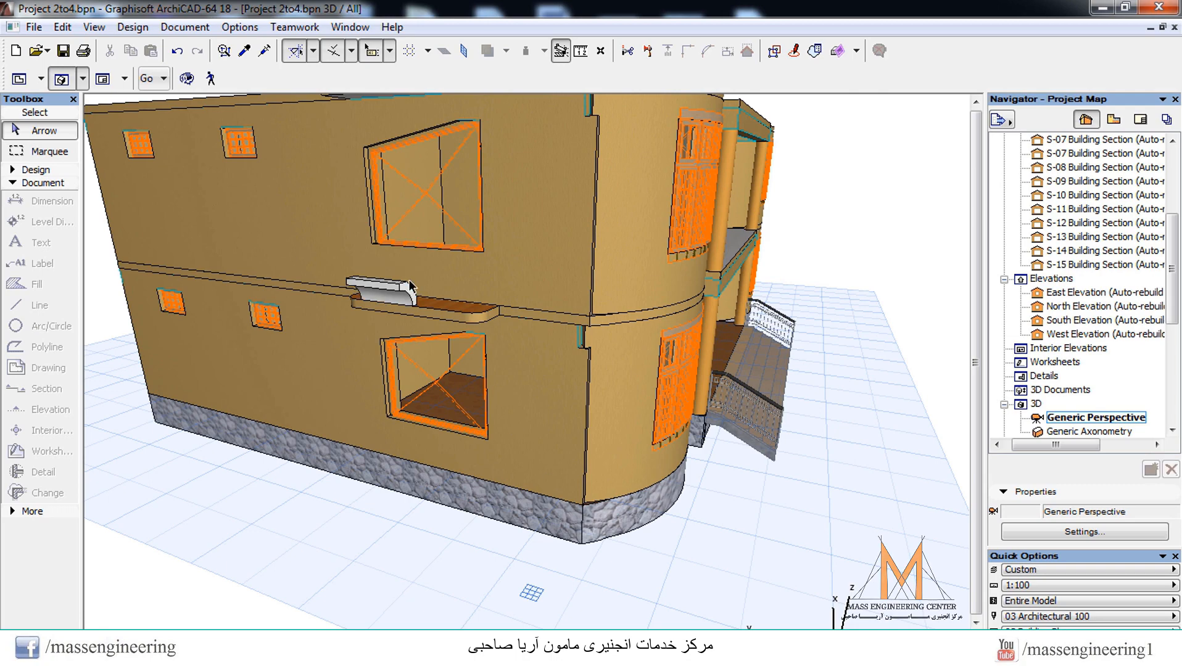
key(F2)
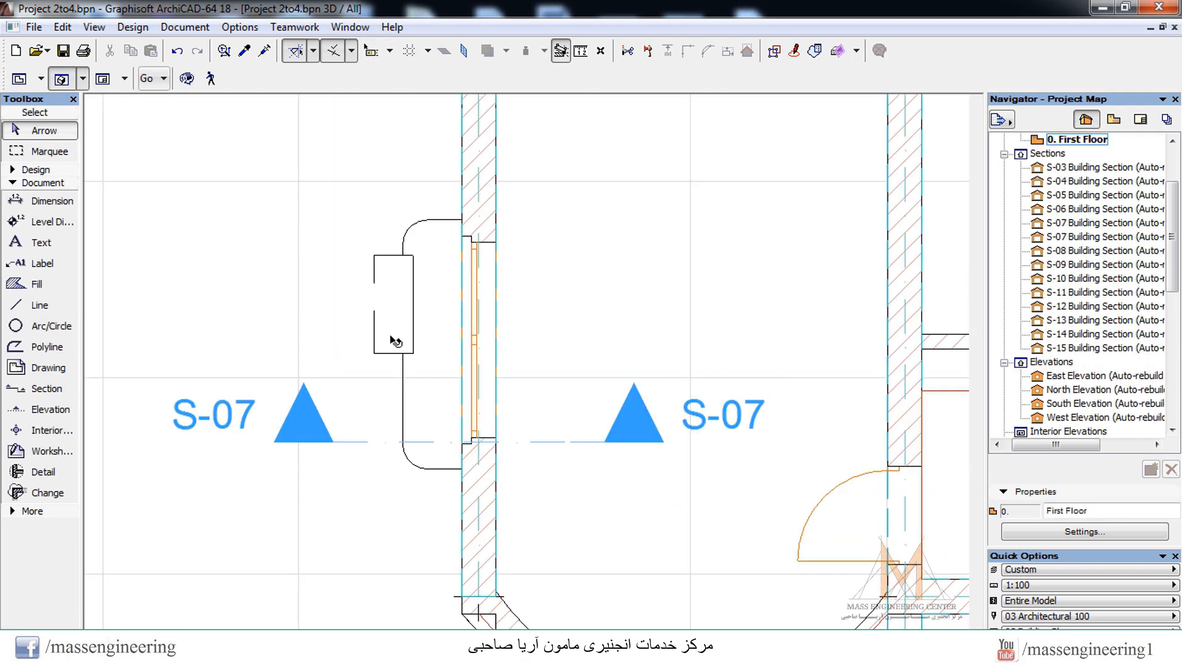
click(370, 406)
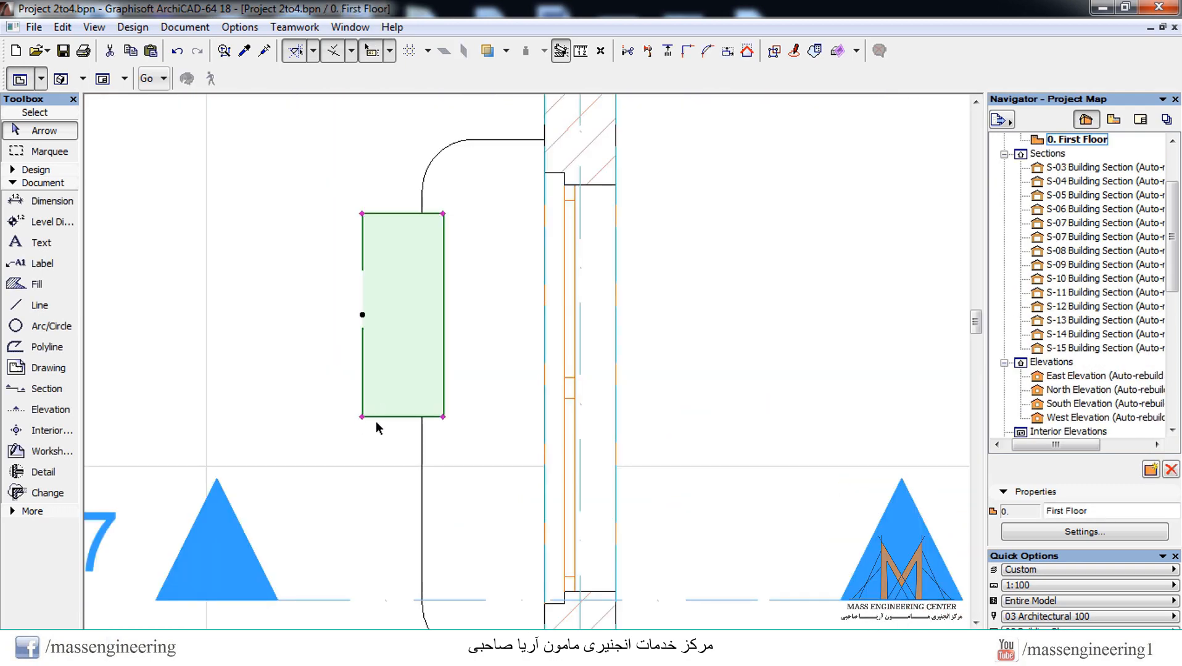
click(444, 417)
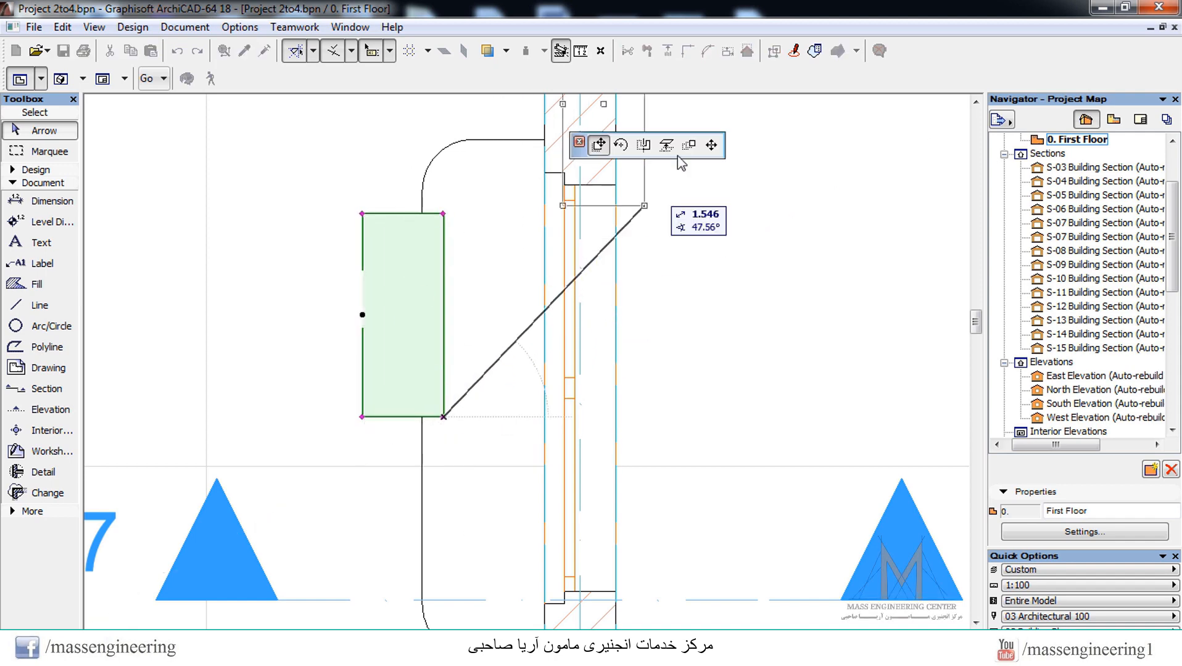
click(712, 147)
scroll(450, 494, down, 2)
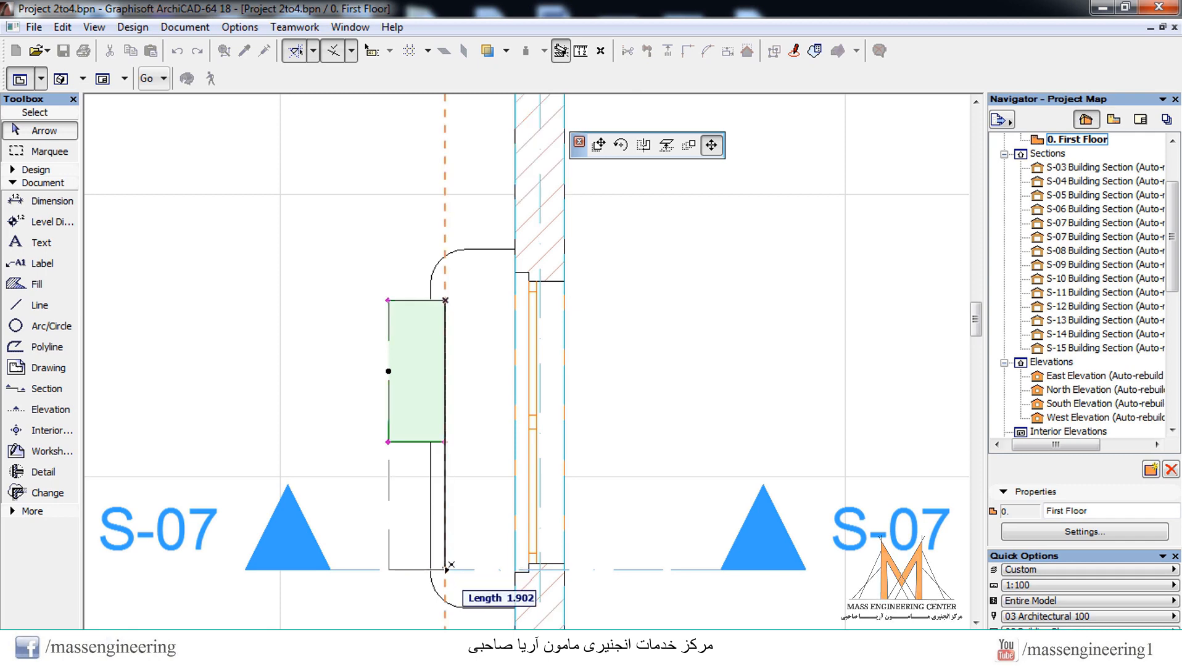
click(447, 568)
key(Escape)
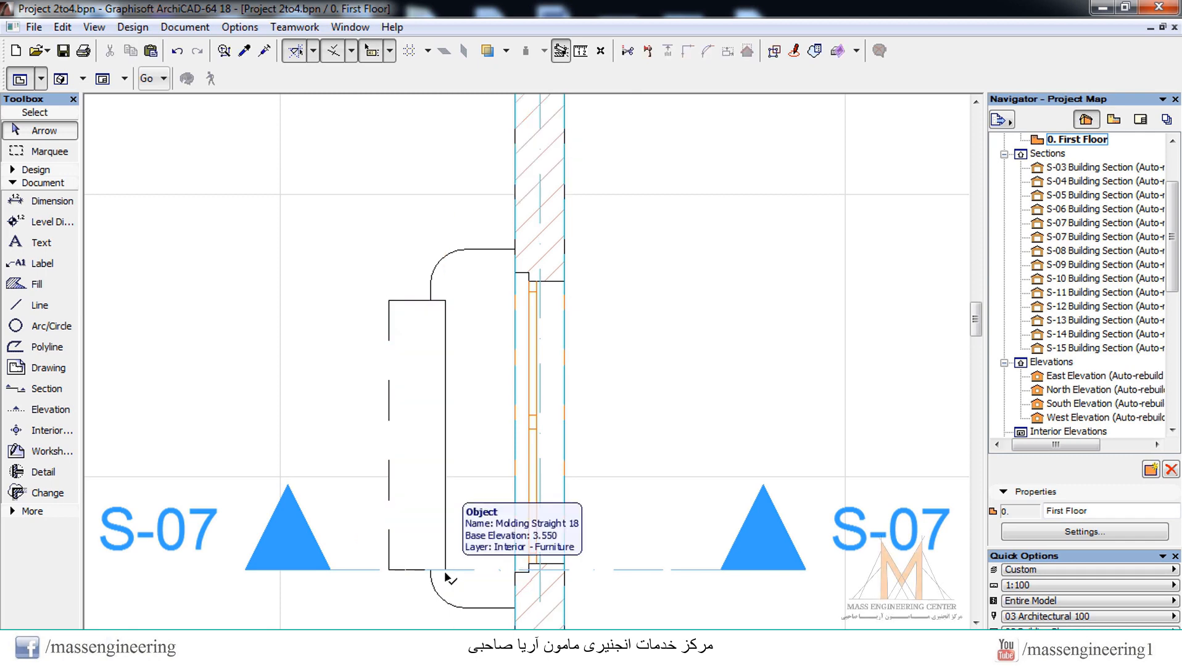
key(F3)
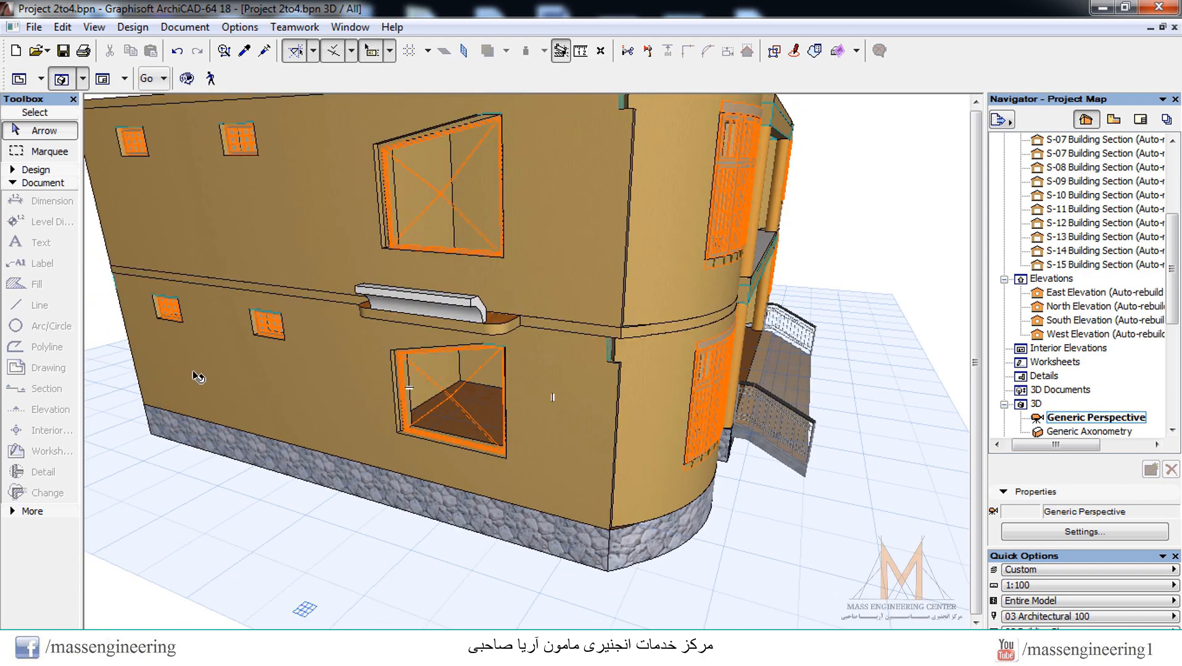
Return to the First Floor plan and set the Object tool's default to Molding Curved 02 18 from the Moldings 18 library
key(F2)
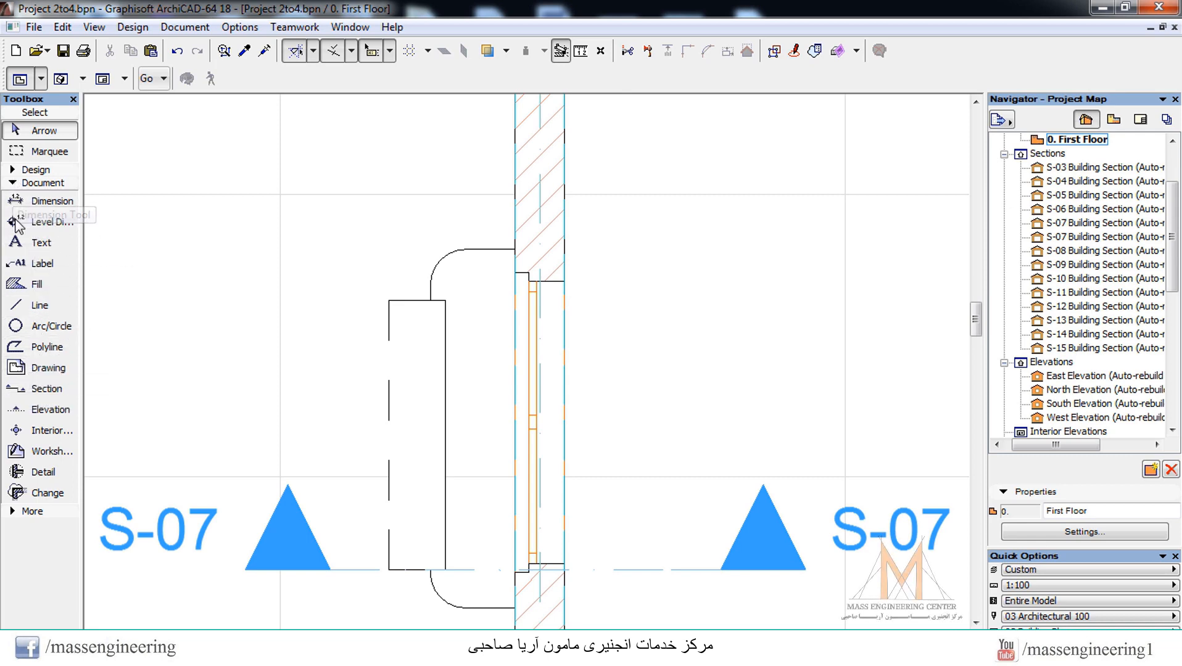
click(13, 169)
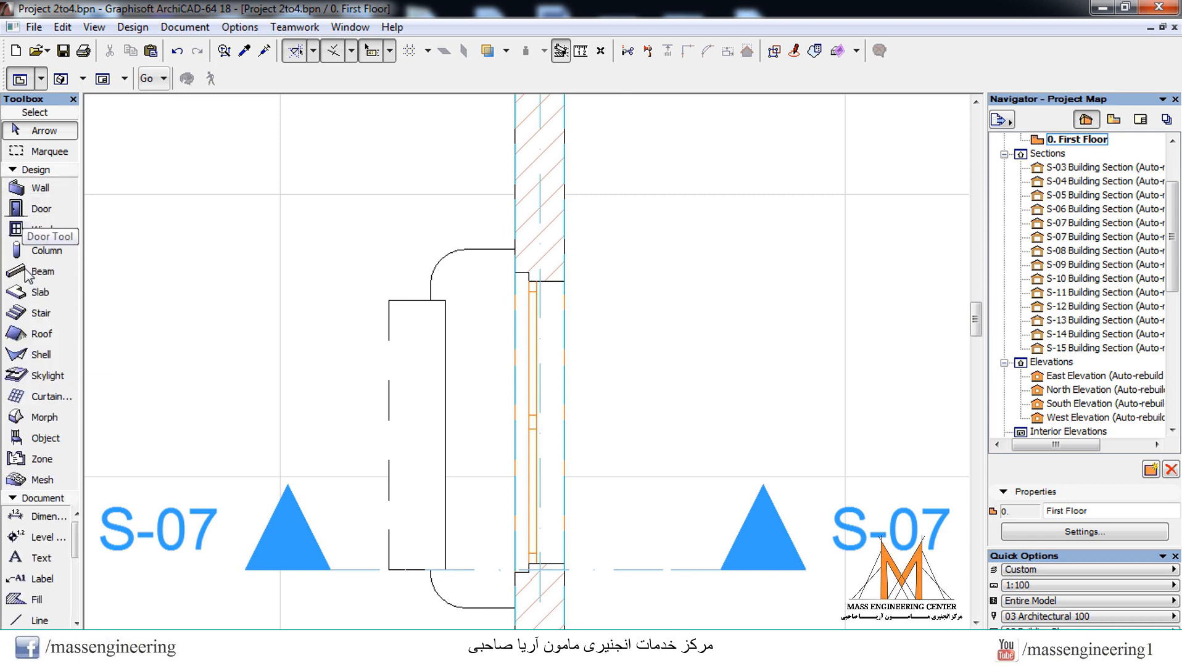
double_click(47, 439)
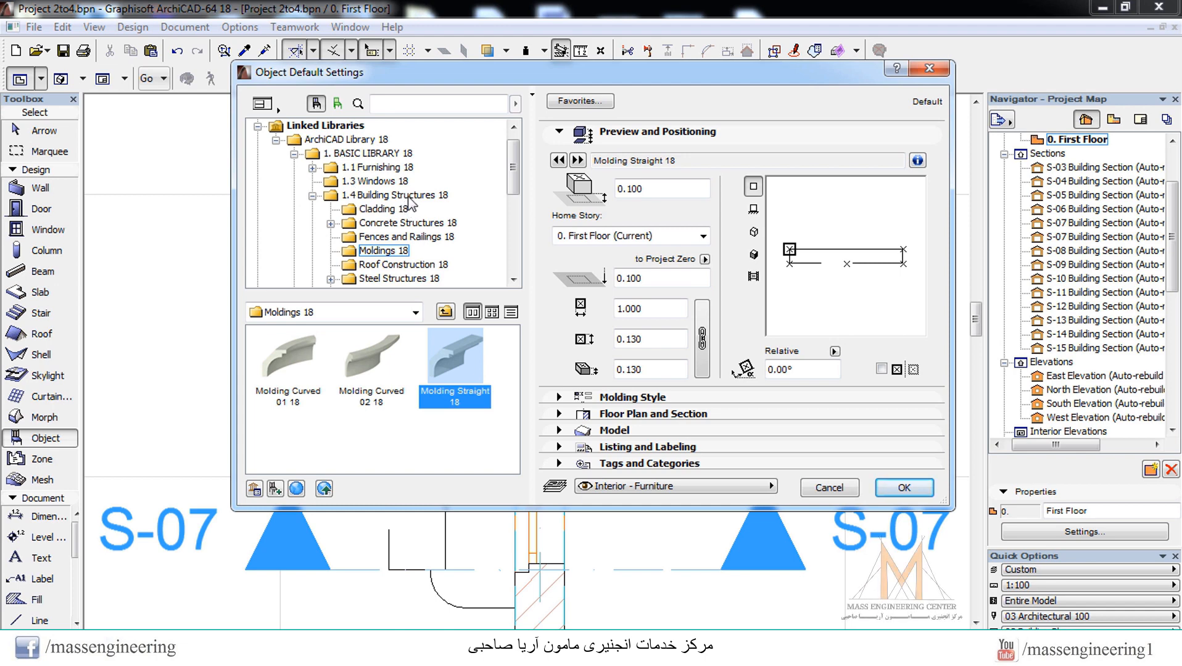
click(393, 251)
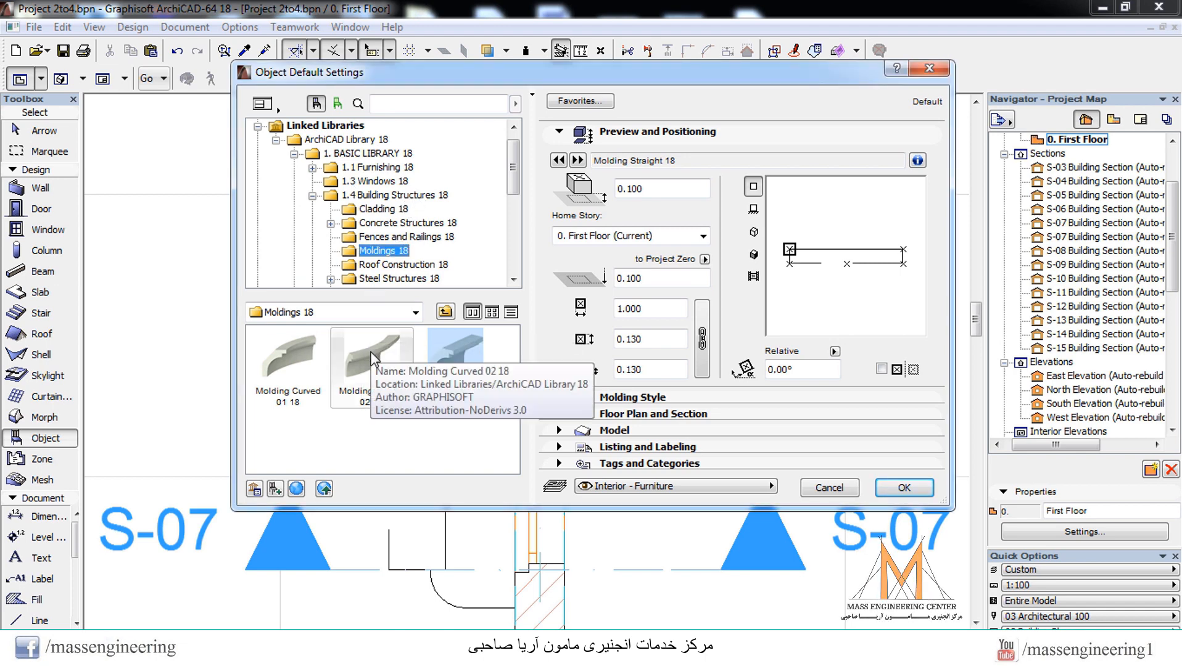
click(375, 380)
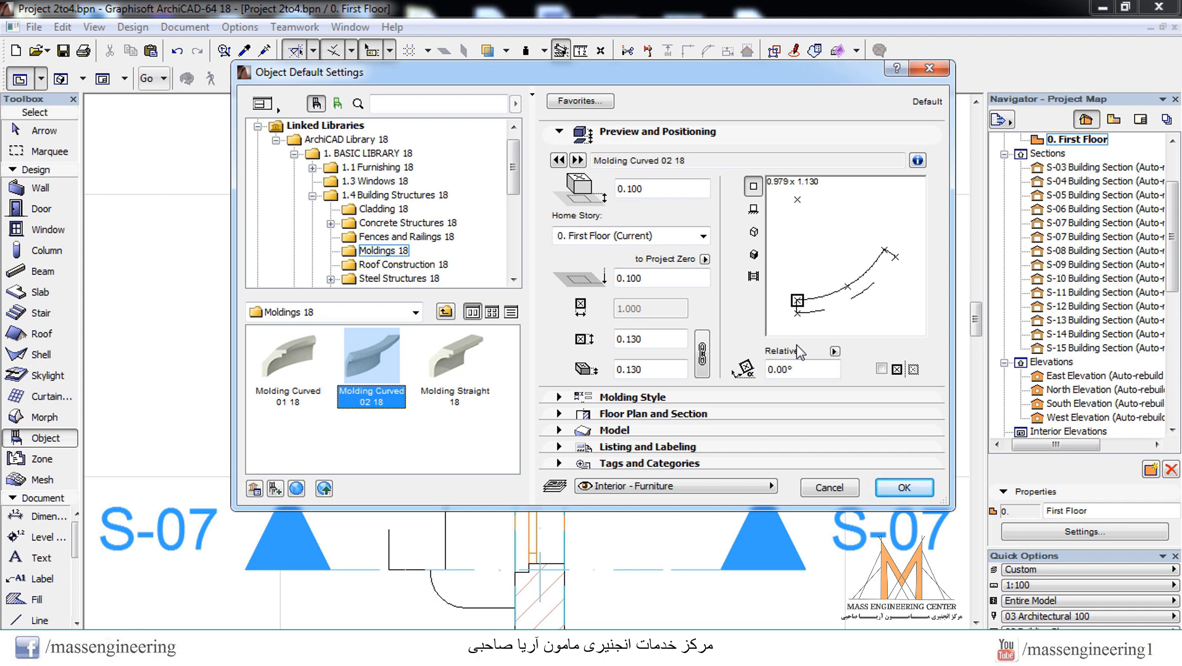
key(Return)
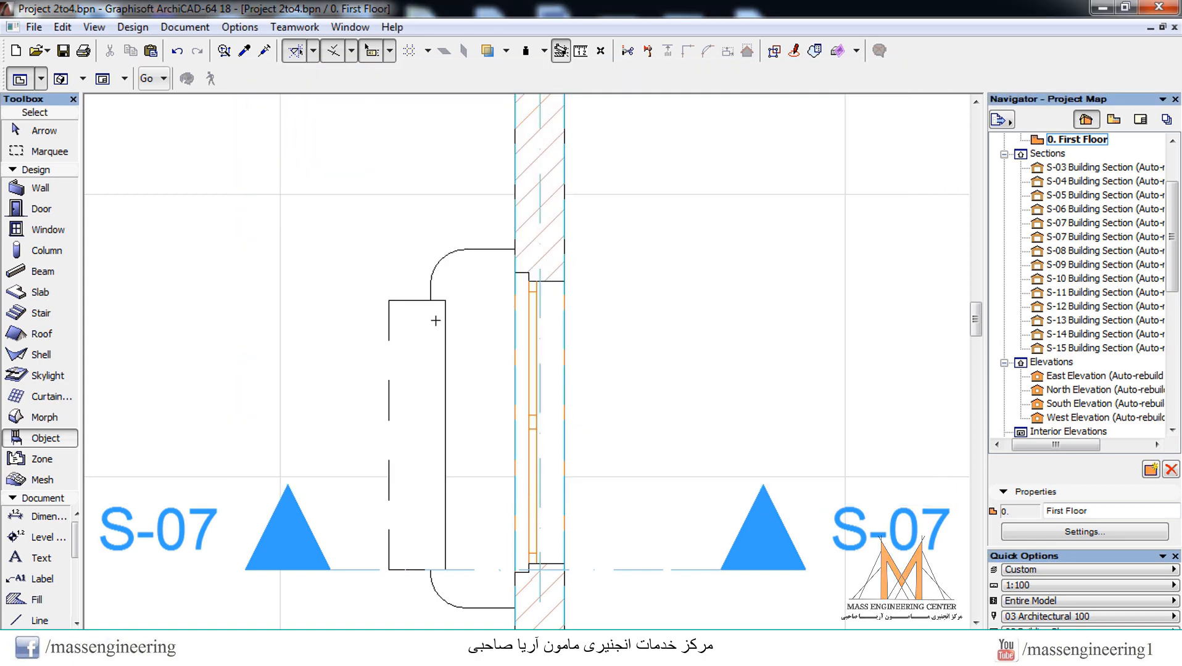
Show the building in 3D and select the straight molding on the window projection slab
key(F3)
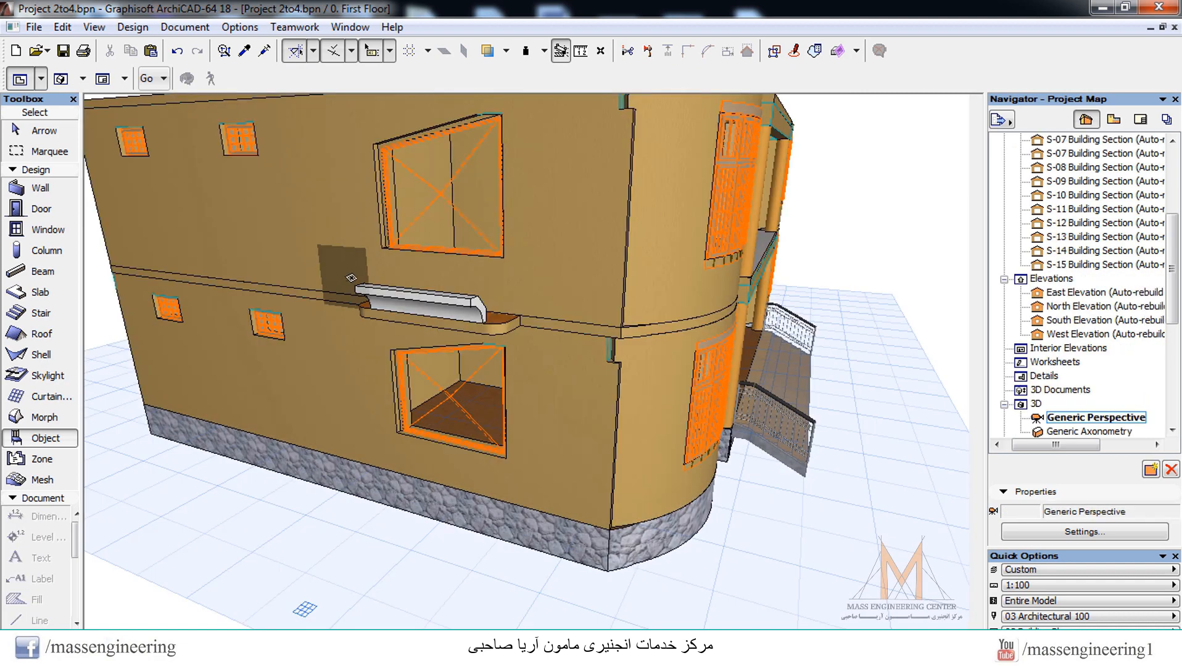
click(455, 315)
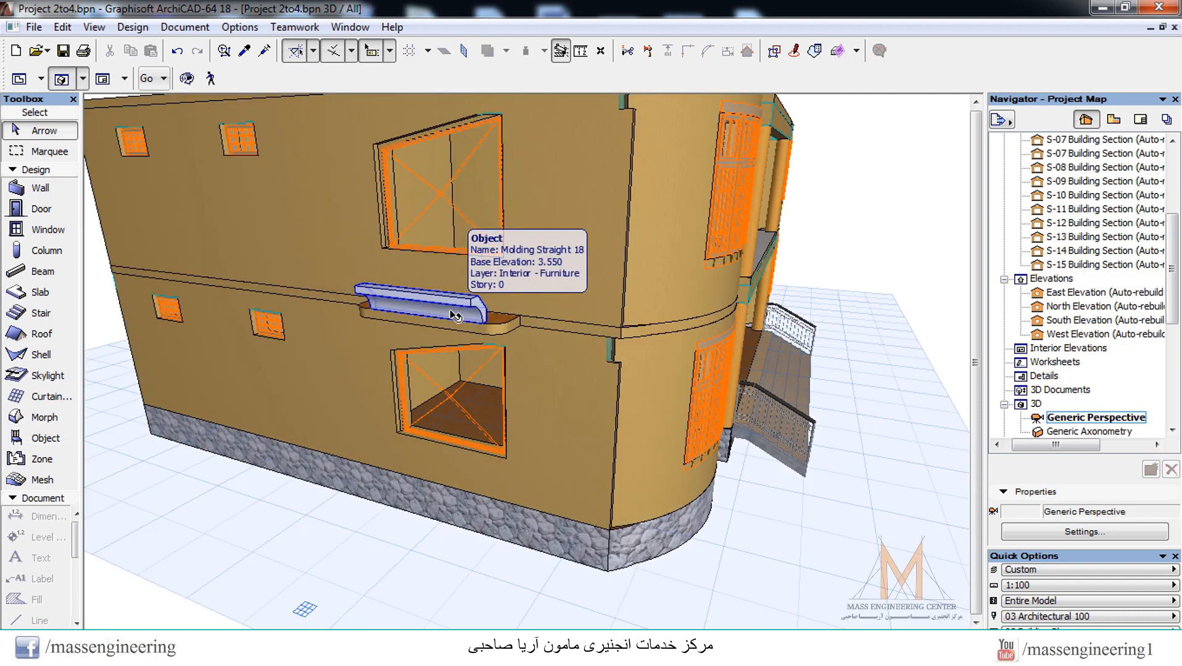